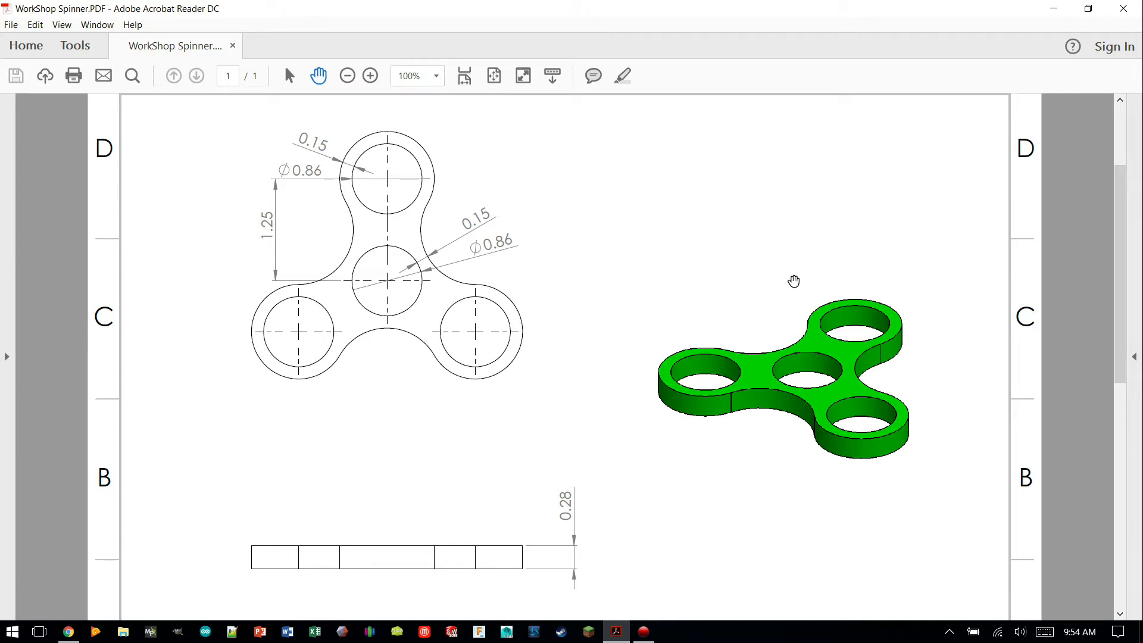
Bring Chrome forward and show the Fusion 360 free students and educators page
{"action": "mouse_move", "coordinate": [81, 637]}
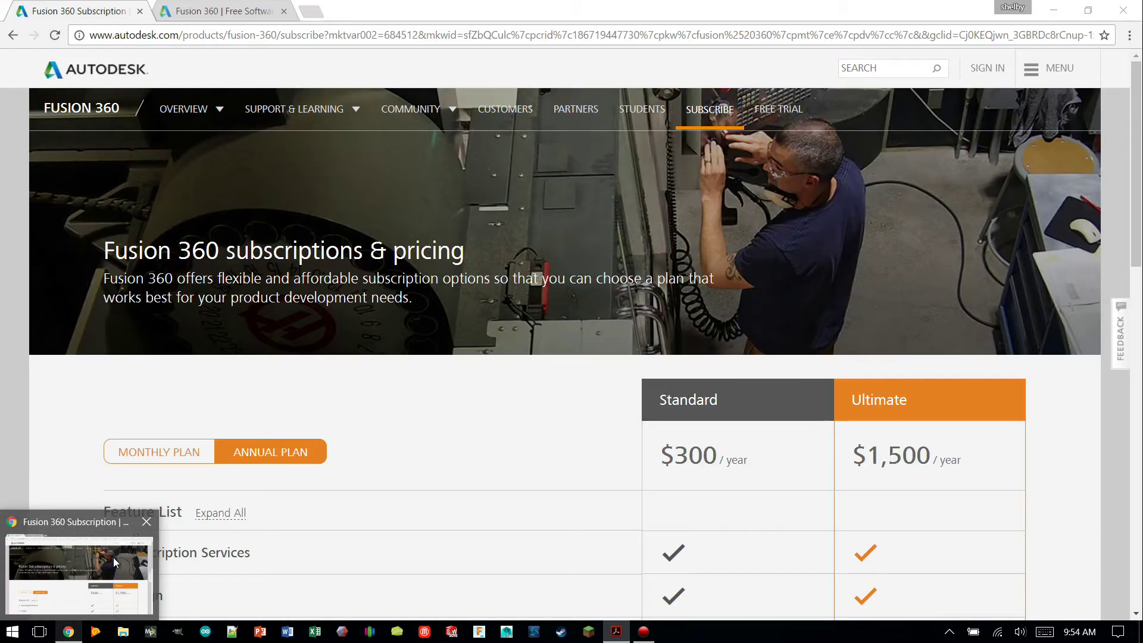
{"action": "left_click", "coordinate": [113, 557]}
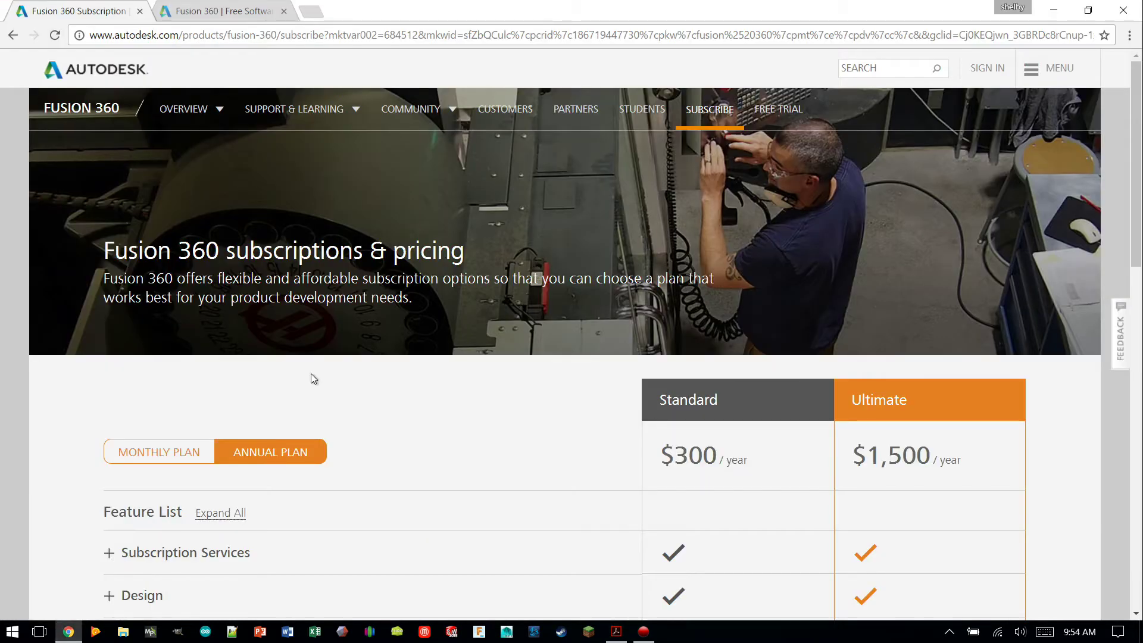
{"action": "left_click", "coordinate": [245, 11]}
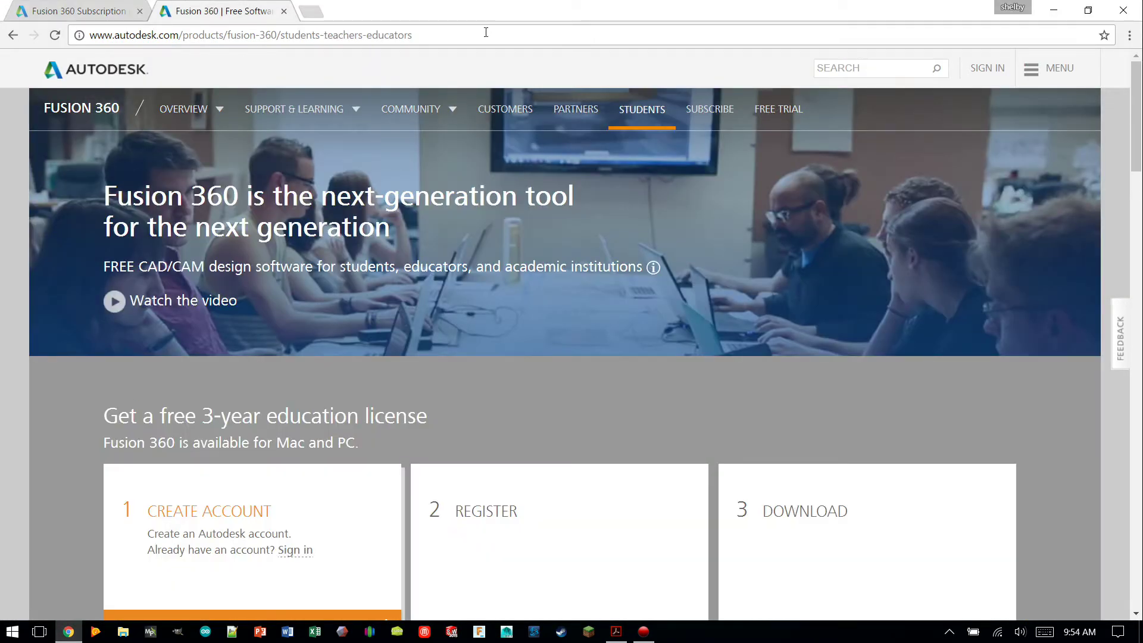
{"action": "left_click_drag", "start_coordinate": [559, 35], "coordinate": [157, 34]}
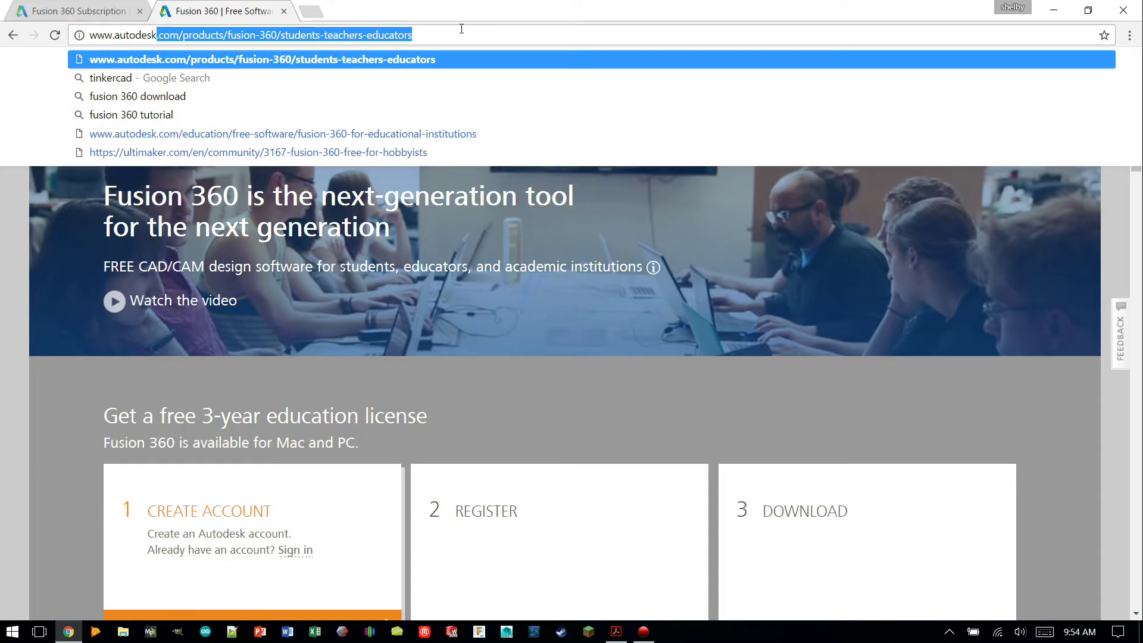
{"action": "left_click", "coordinate": [462, 28]}
{"action": "left_click", "coordinate": [855, 374]}
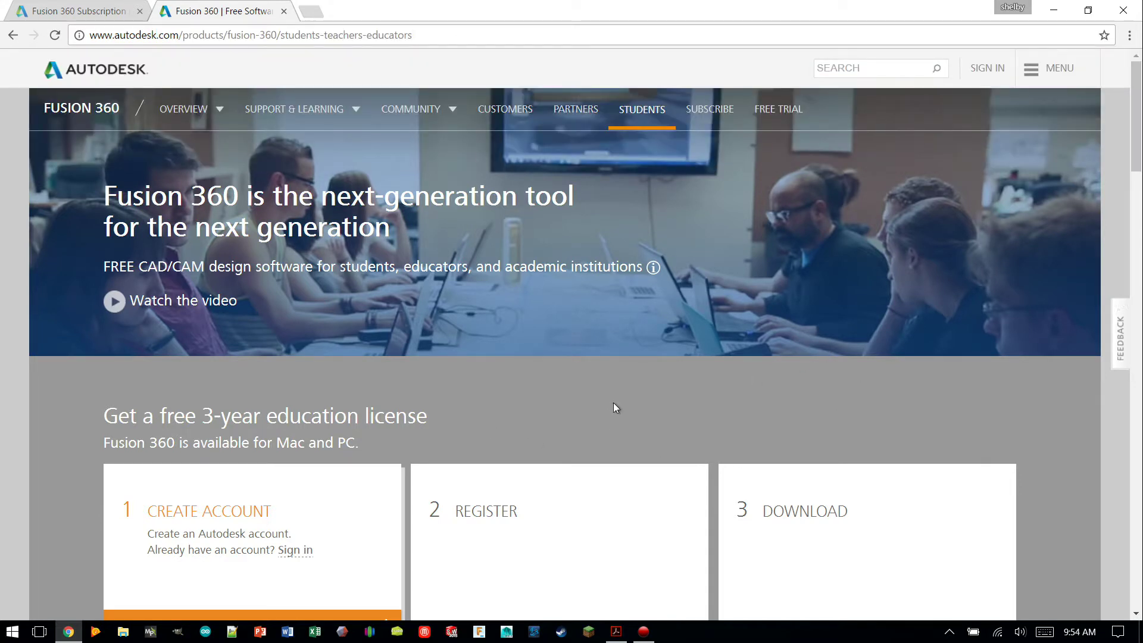
Scroll through the education license page's sections, then return to the subscription tab
{"action": "scroll", "coordinate": [528, 377], "scroll_direction": "down", "scroll_amount": 2}
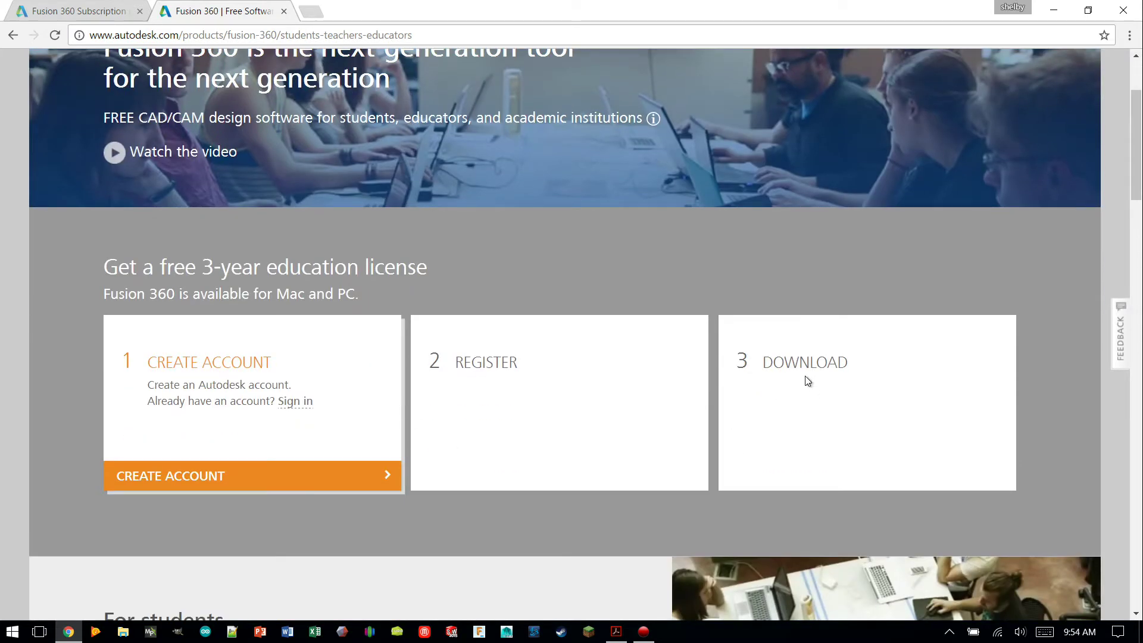
{"action": "scroll", "coordinate": [563, 365], "scroll_direction": "down", "scroll_amount": 2}
{"action": "scroll", "coordinate": [607, 330], "scroll_direction": "down", "scroll_amount": 4}
{"action": "scroll", "coordinate": [712, 366], "scroll_direction": "down", "scroll_amount": 1}
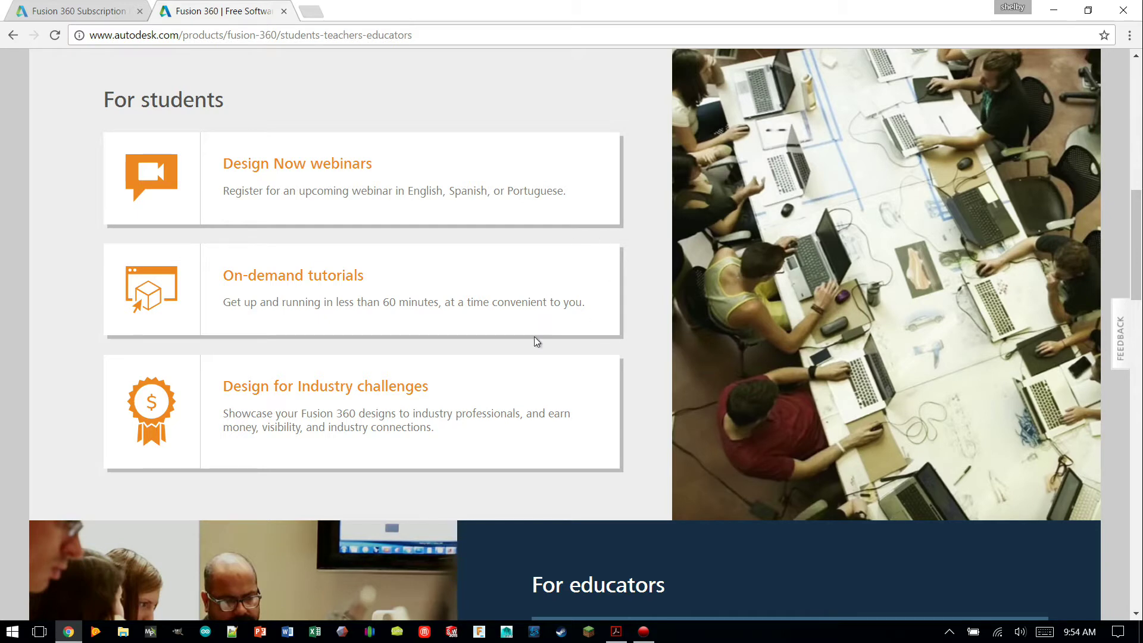
{"action": "scroll", "coordinate": [534, 337], "scroll_direction": "up", "scroll_amount": 10}
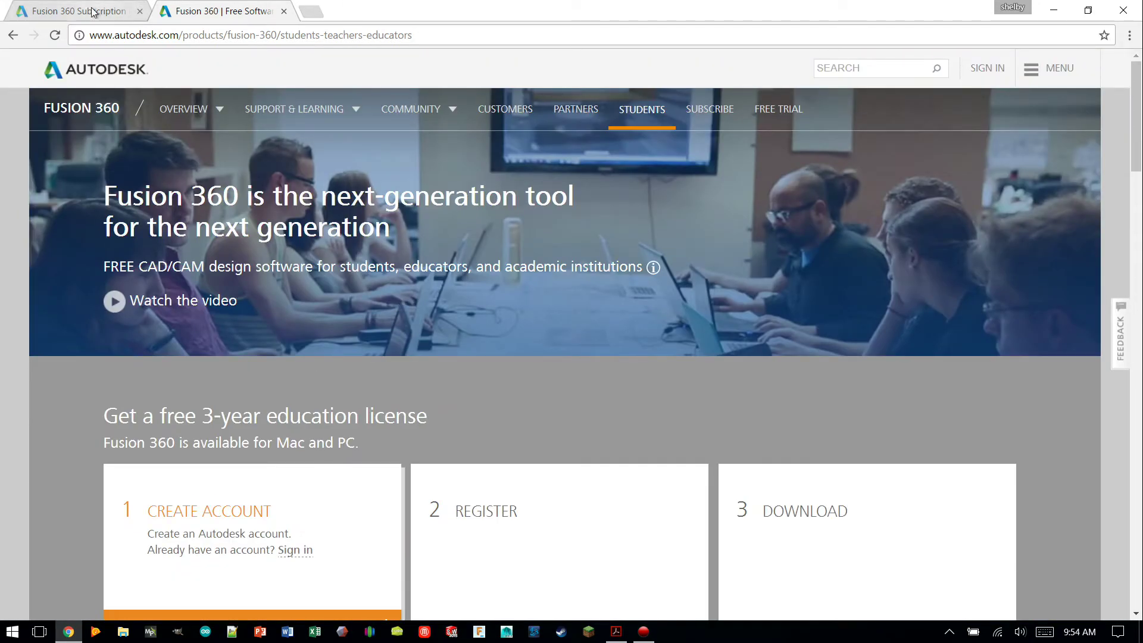
{"action": "left_click", "coordinate": [93, 12]}
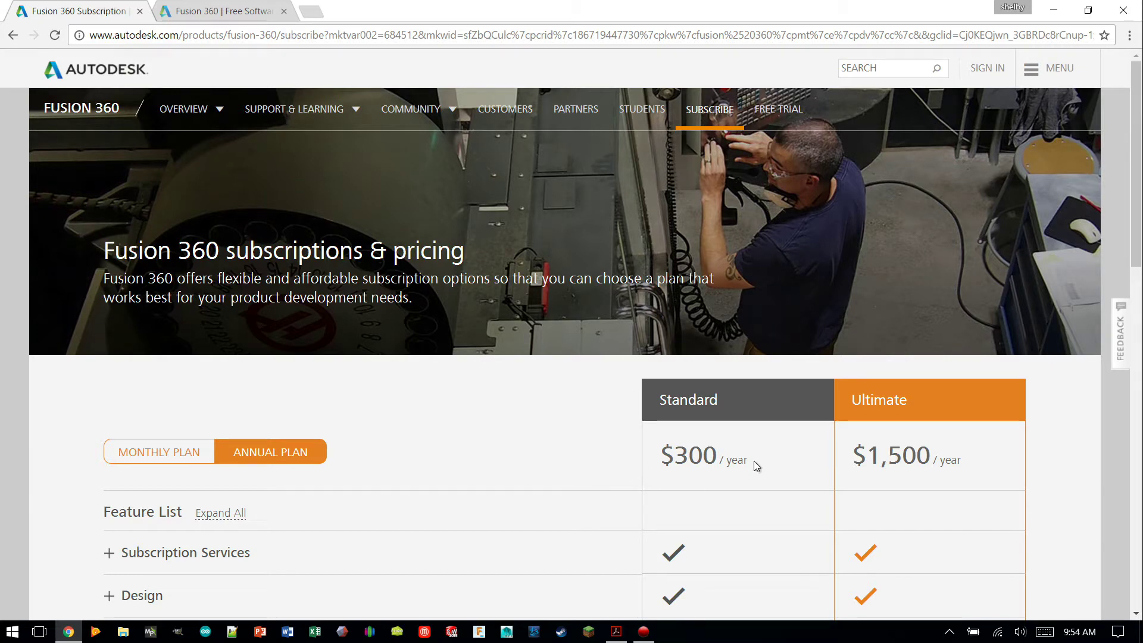
Highlight the $300 / year Standard price and scroll through the plan's feature list
{"action": "left_click_drag", "start_coordinate": [756, 463], "coordinate": [661, 453]}
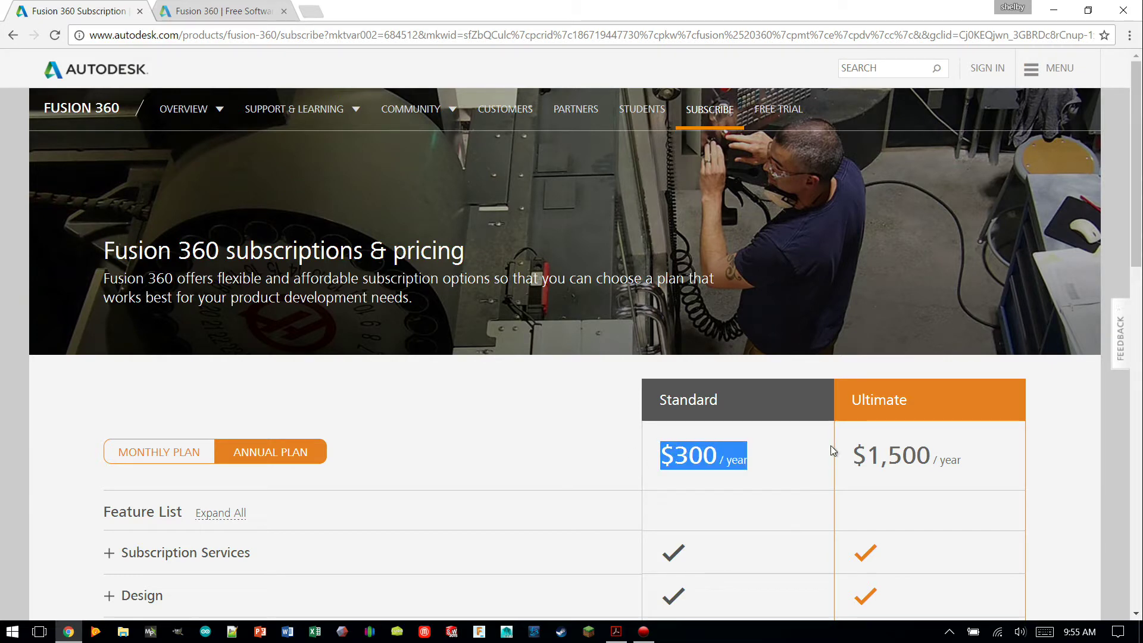
{"action": "left_click", "coordinate": [789, 464]}
{"action": "scroll", "coordinate": [788, 463], "scroll_direction": "down", "scroll_amount": 9}
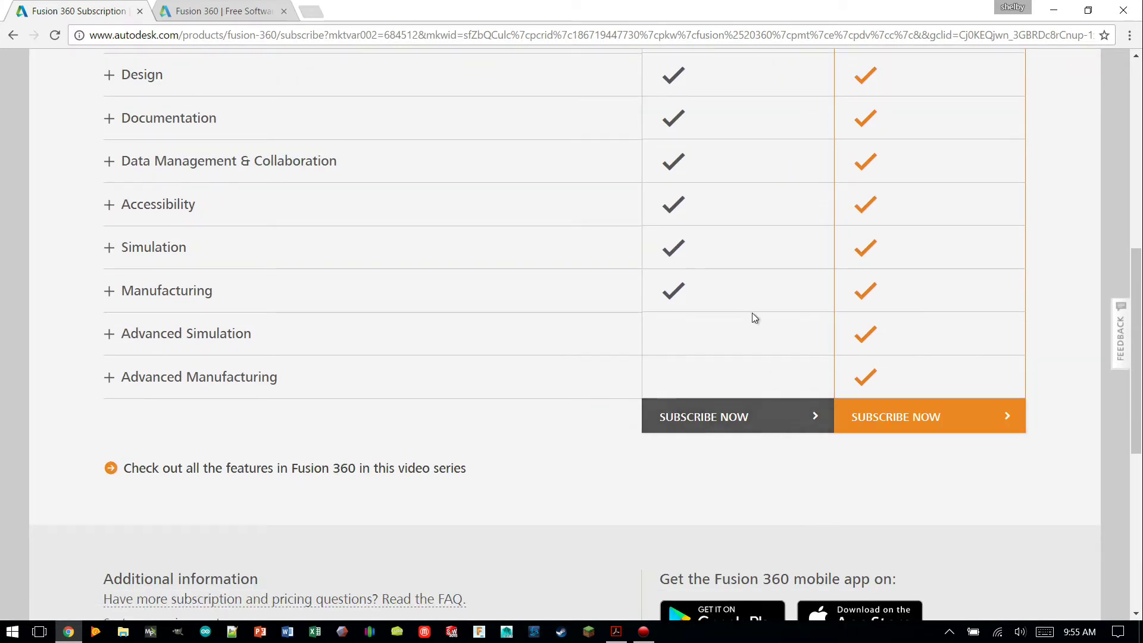
{"action": "scroll", "coordinate": [752, 313], "scroll_direction": "up", "scroll_amount": 9}
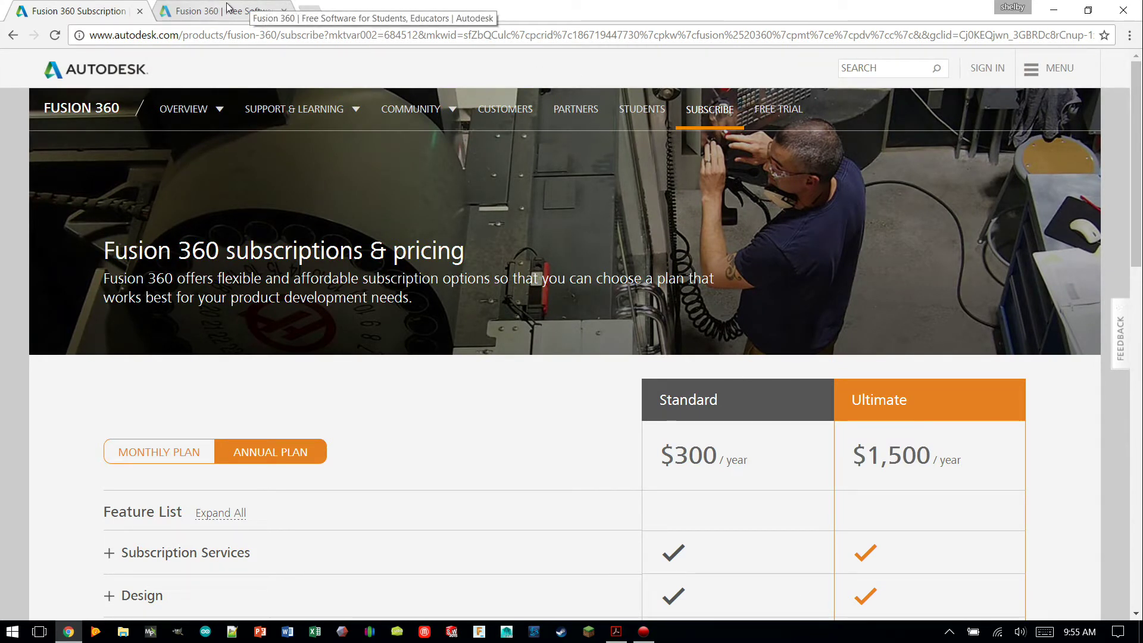
Minimize Chrome and the PDF viewer to reveal the desktop and its Fusion 360 shortcut
{"action": "mouse_move", "coordinate": [70, 636]}
{"action": "left_click", "coordinate": [70, 636]}
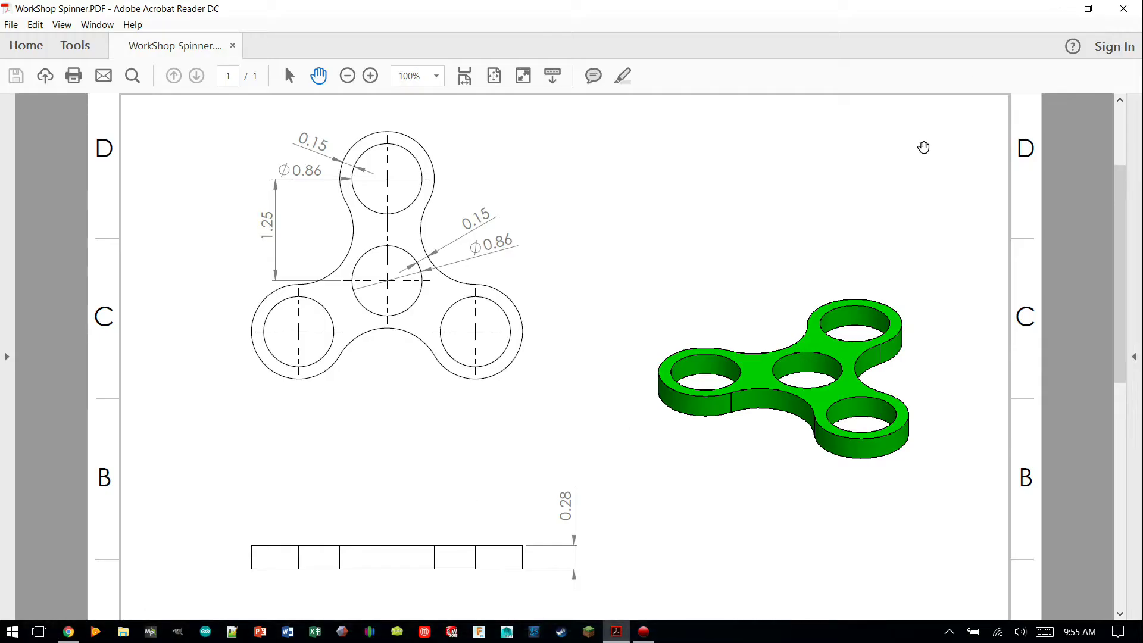
{"action": "left_click", "coordinate": [1050, 7]}
{"action": "left_click_drag", "start_coordinate": [111, 166], "coordinate": [36, 122]}
{"action": "left_click", "coordinate": [142, 128]}
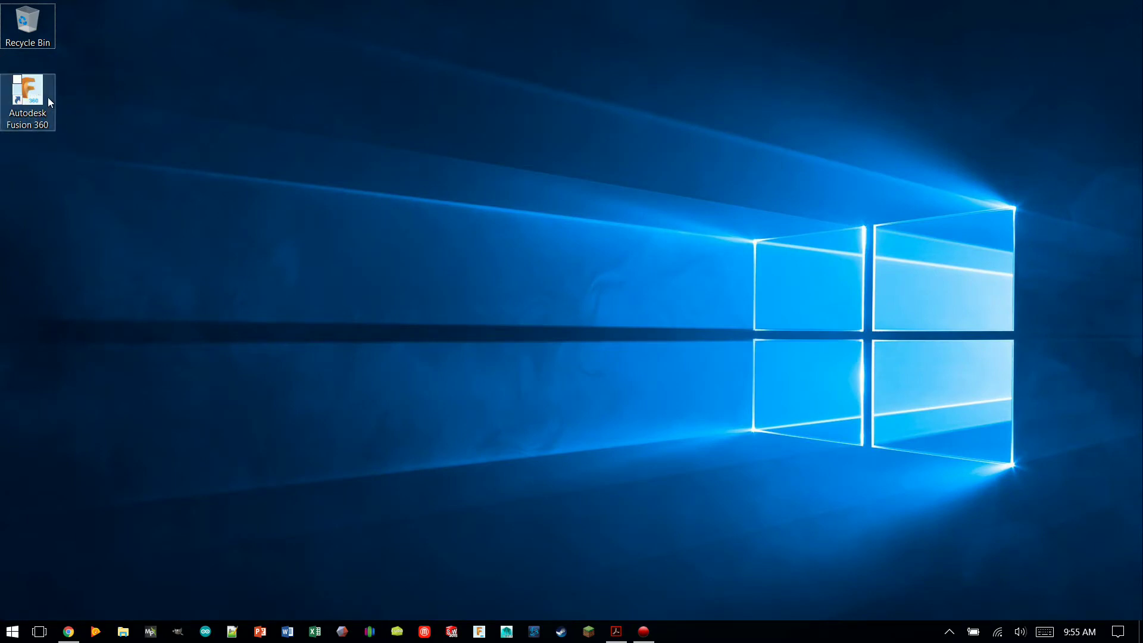
Search Start for 'fusion', then launch Fusion 360 from its taskbar icon
{"action": "left_click", "coordinate": [3, 636]}
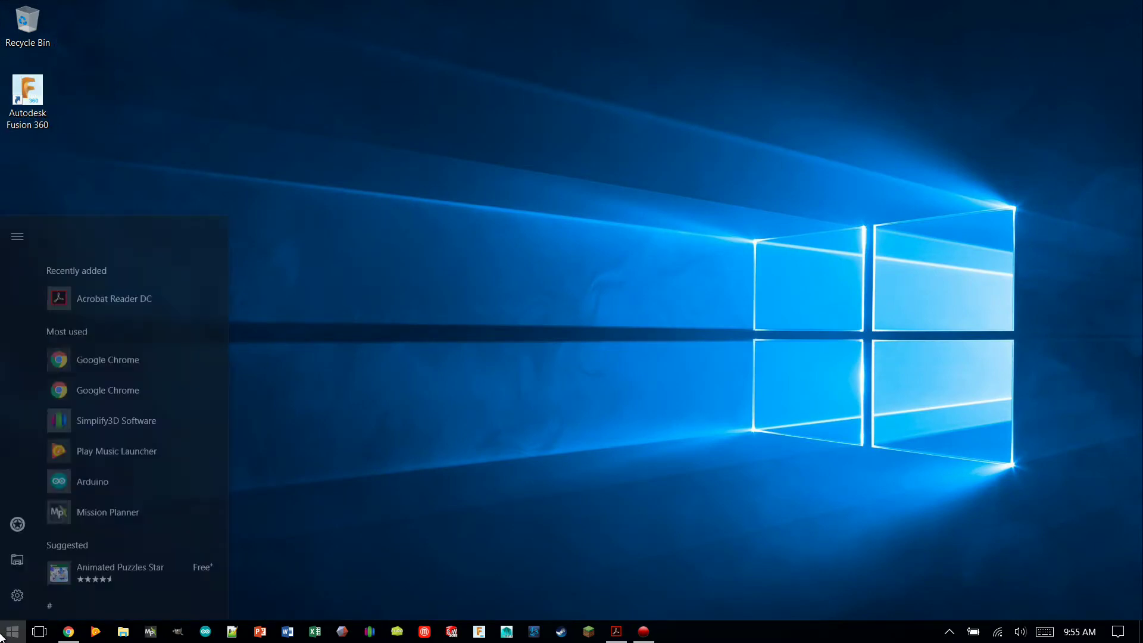
{"action": "type", "text": "furions"}
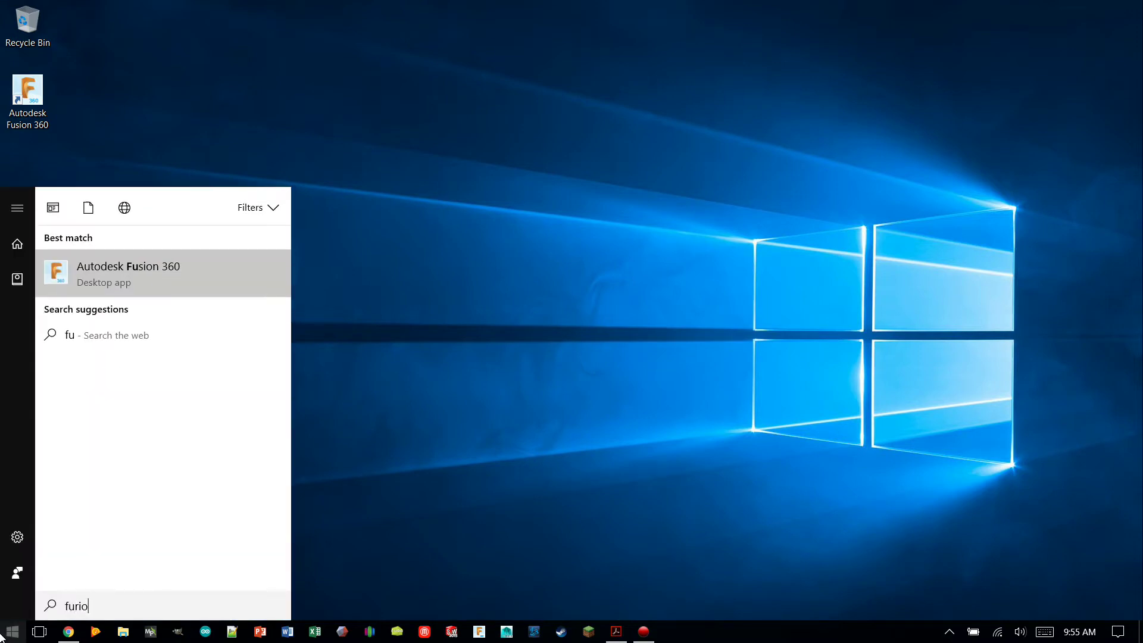
{"action": "key", "text": "BackSpace"}
{"action": "key", "text": "BackSpace"}
{"action": "key", "text": "BackSpace"}
{"action": "key", "text": "BackSpace"}
{"action": "key", "text": "BackSpace"}
{"action": "key", "text": "BackSpace"}
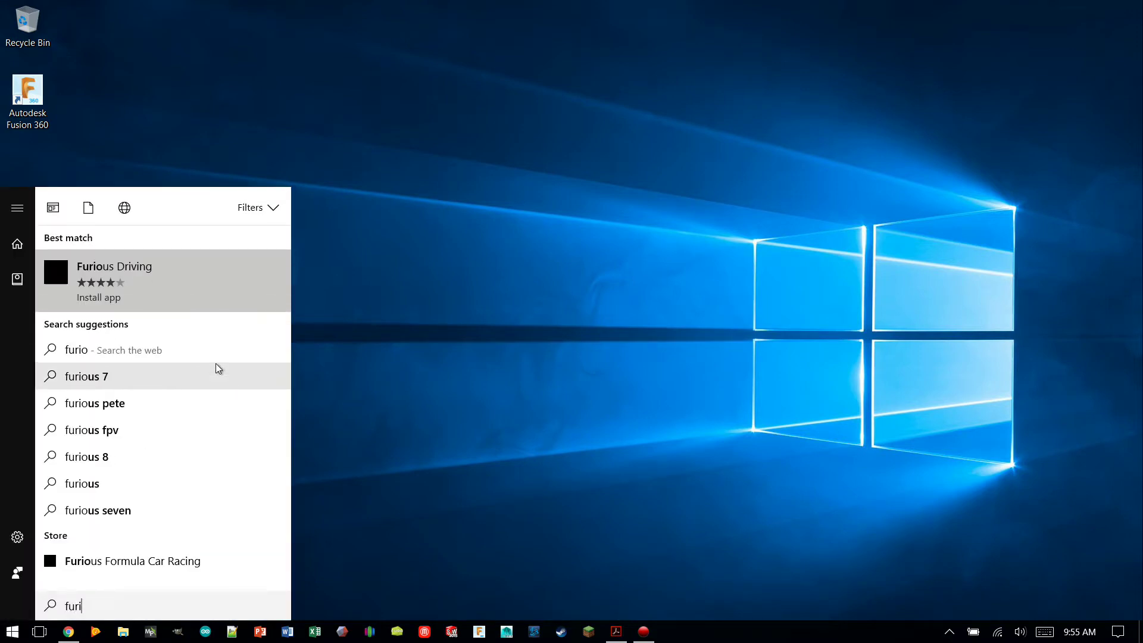
{"action": "type", "text": "usion"}
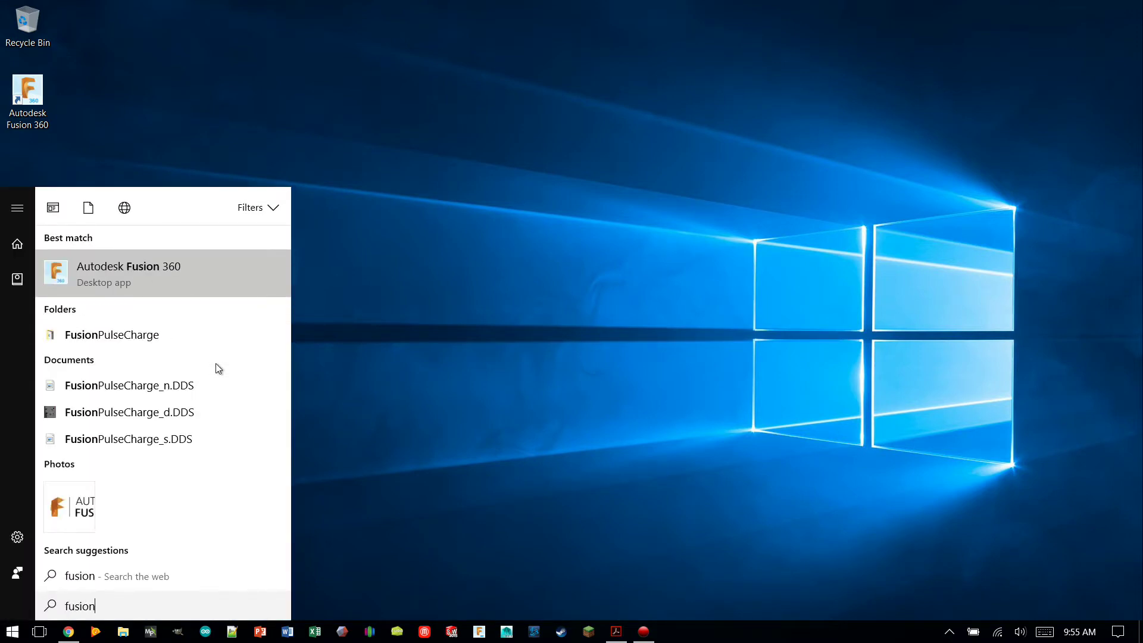
{"action": "left_click", "coordinate": [438, 468]}
{"action": "right_click", "coordinate": [717, 635]}
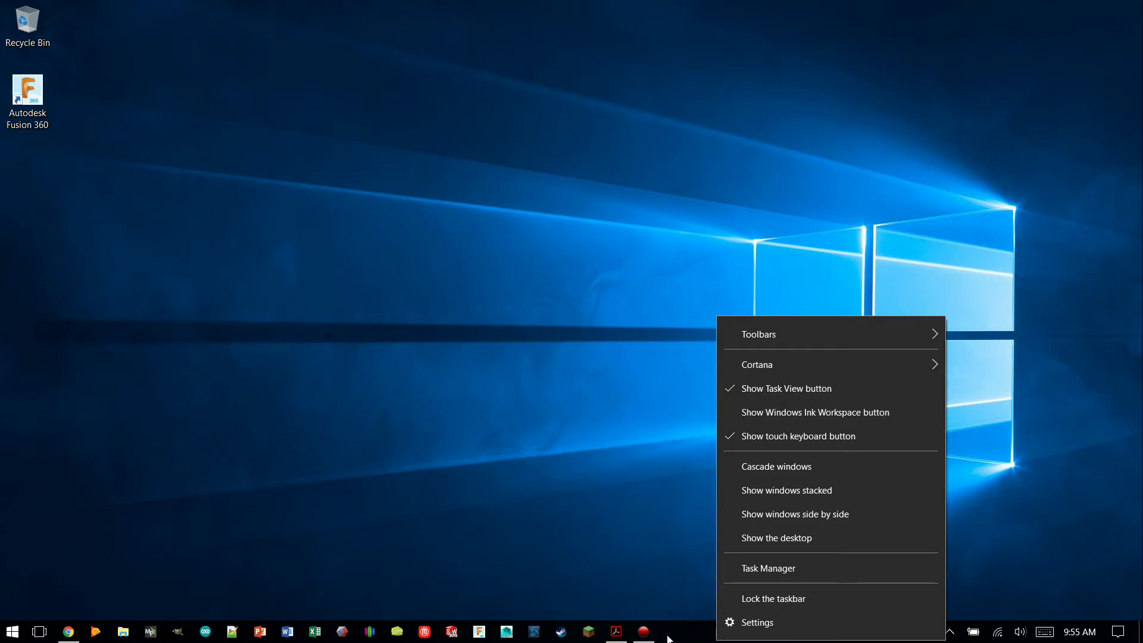
{"action": "left_click", "coordinate": [586, 513]}
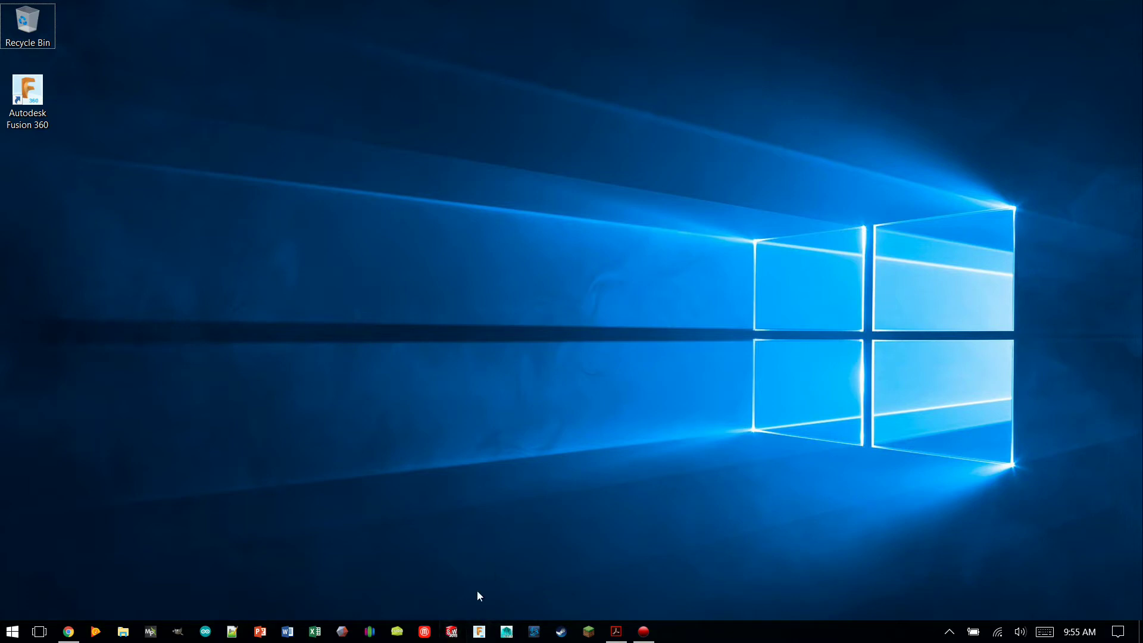
{"action": "left_click", "coordinate": [479, 631]}
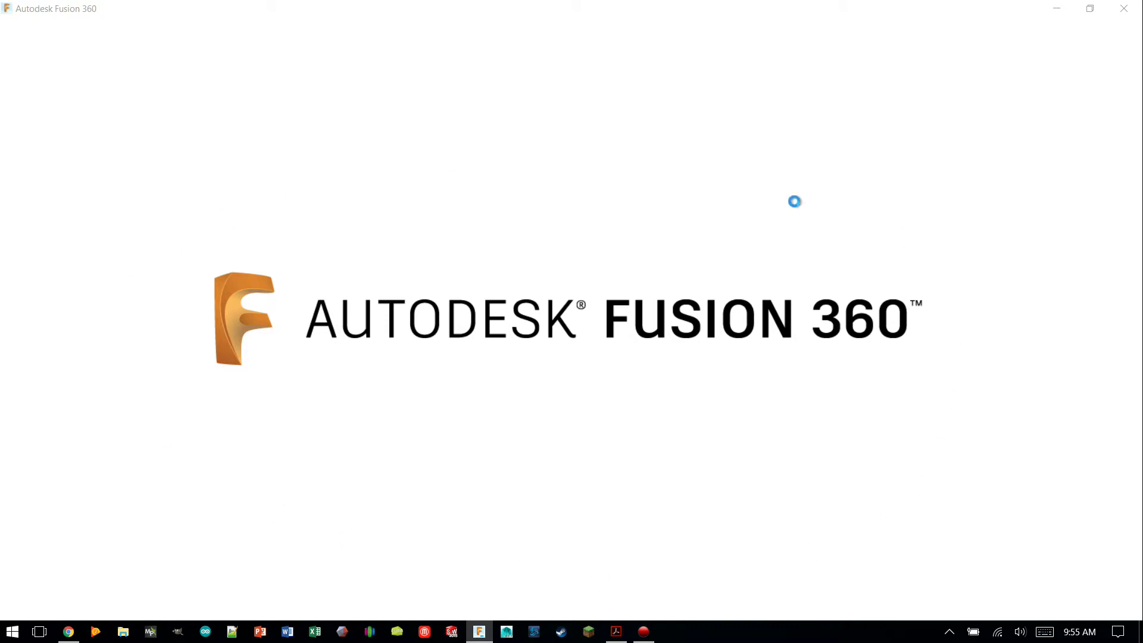
View the WorkShop Spinner PDF while Fusion 360 loads, then switch back to Fusion 360
{"action": "left_click", "coordinate": [617, 632]}
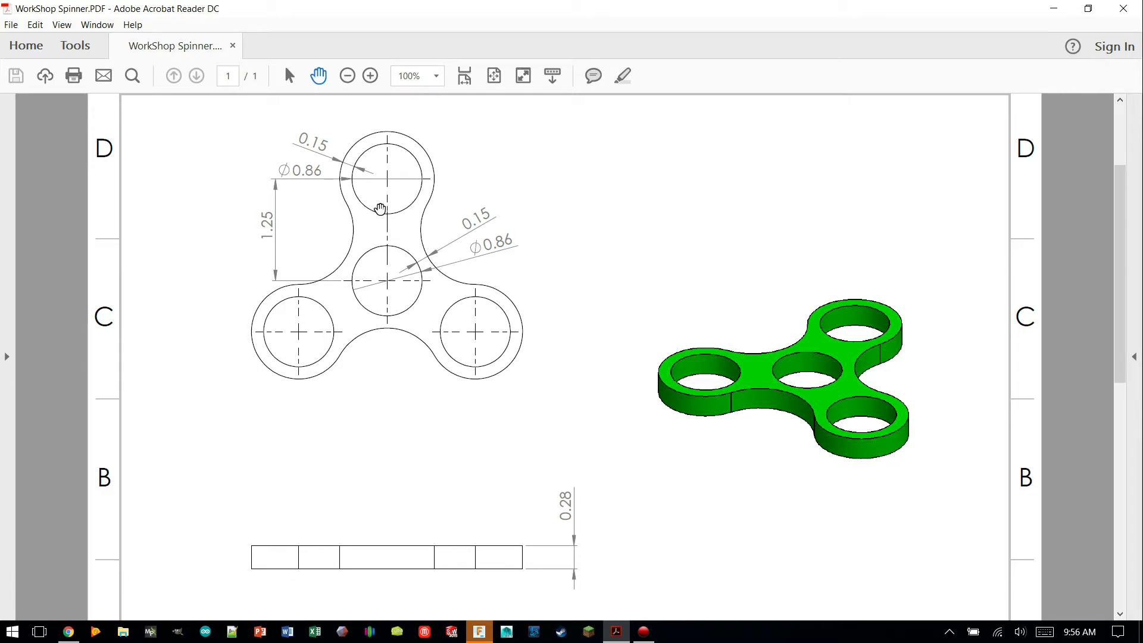
{"action": "left_click", "coordinate": [487, 633]}
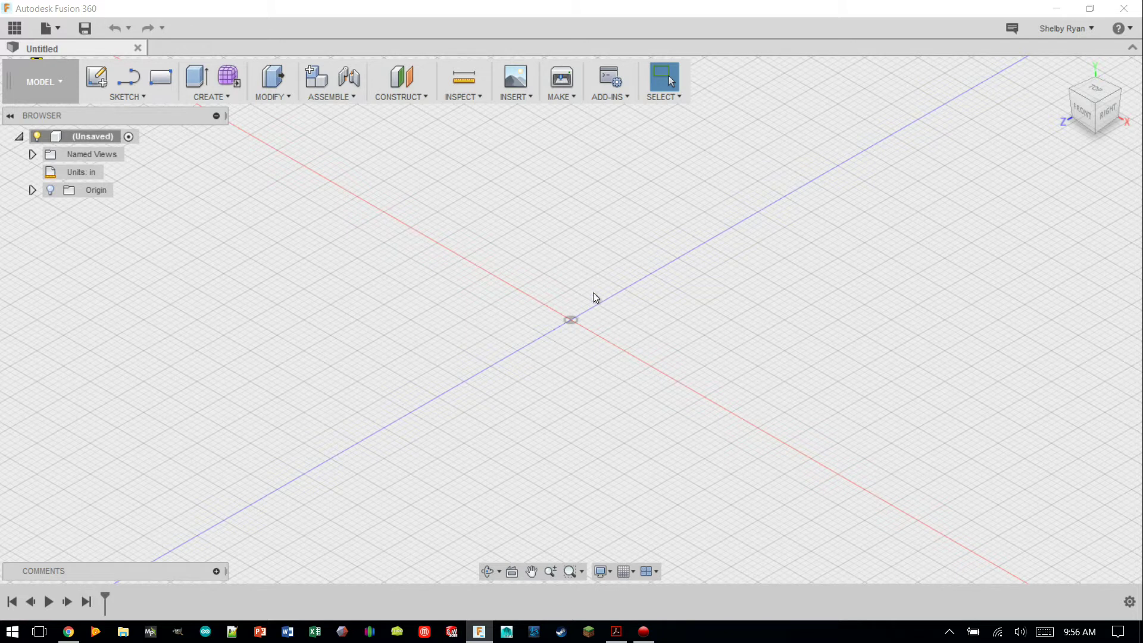
Check the spinner drawing PDF, then return to the empty inch-unit Untitled design
{"action": "mouse_move", "coordinate": [97, 171]}
{"action": "key", "text": "alt+Tab"}
{"action": "scroll", "coordinate": [580, 383], "scroll_direction": "down", "scroll_amount": 2}
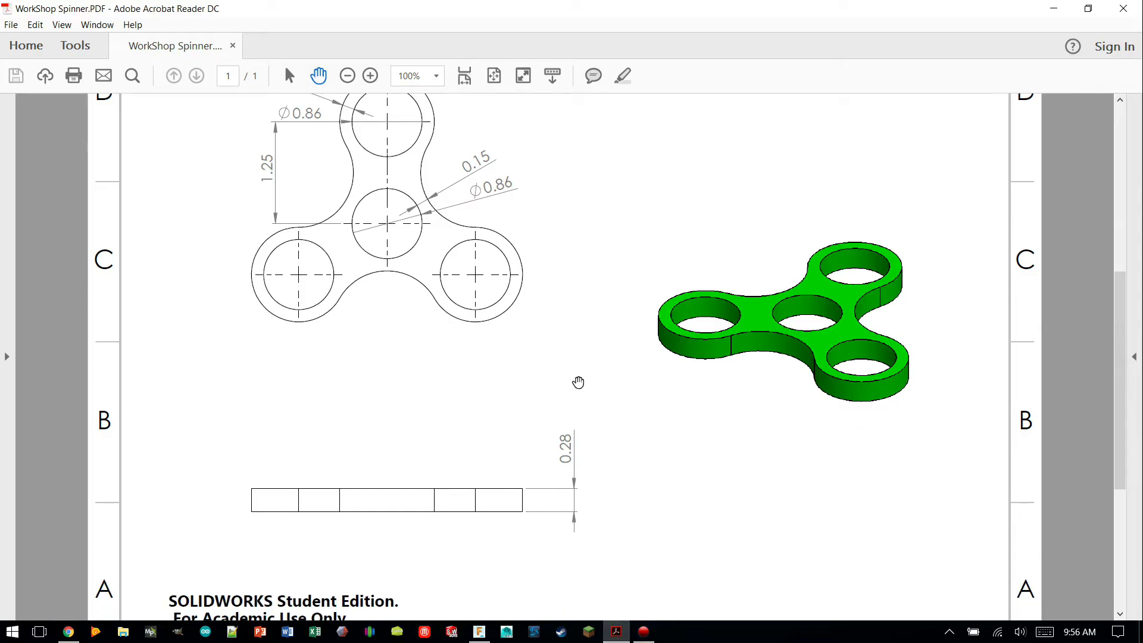
{"action": "scroll", "coordinate": [582, 382], "scroll_direction": "up", "scroll_amount": 2}
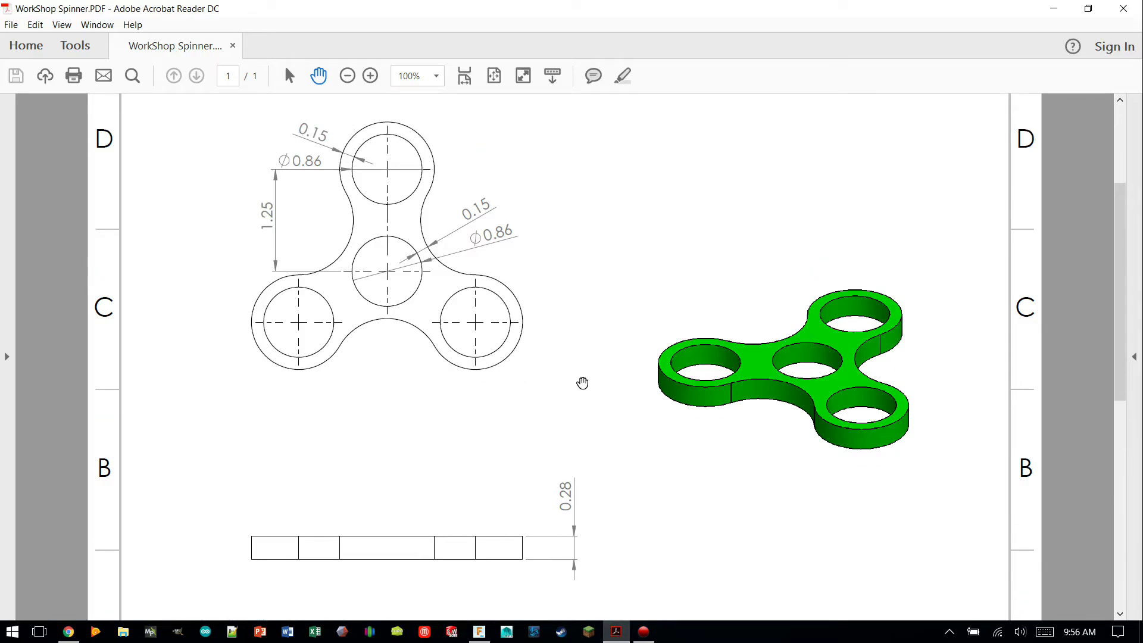
{"action": "left_click", "coordinate": [479, 631]}
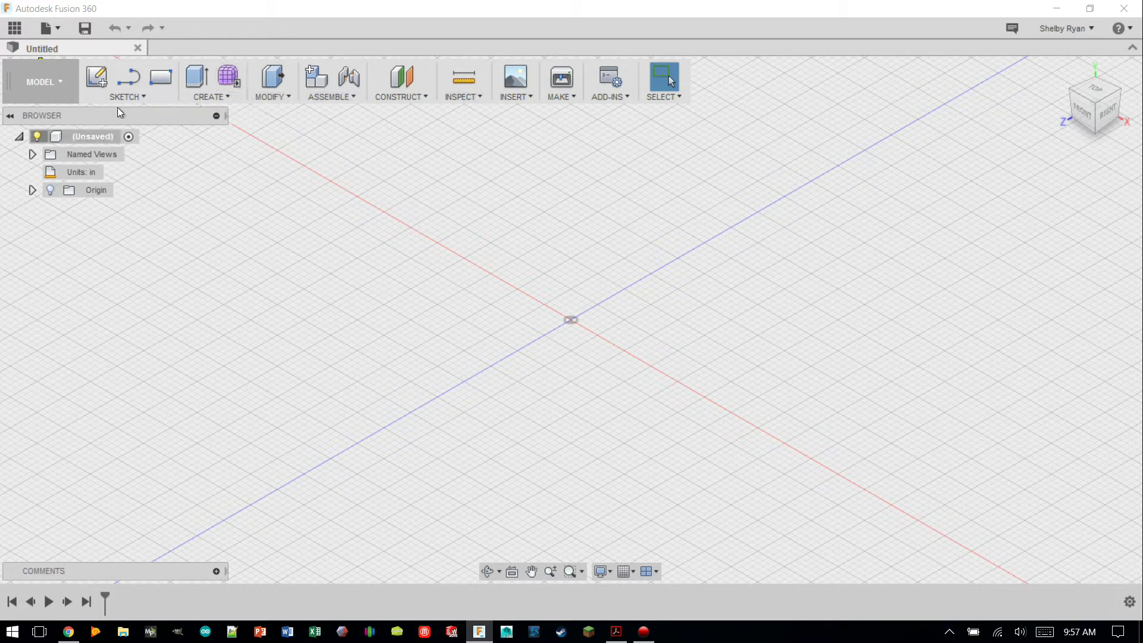
{"action": "left_click", "coordinate": [144, 95]}
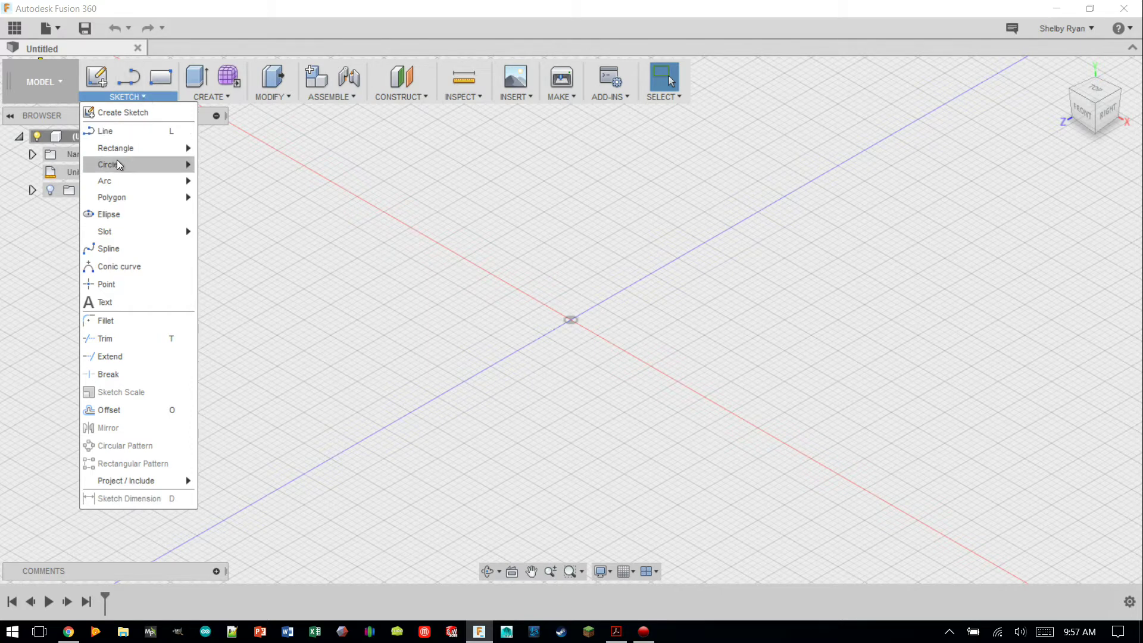
{"action": "left_click", "coordinate": [224, 97]}
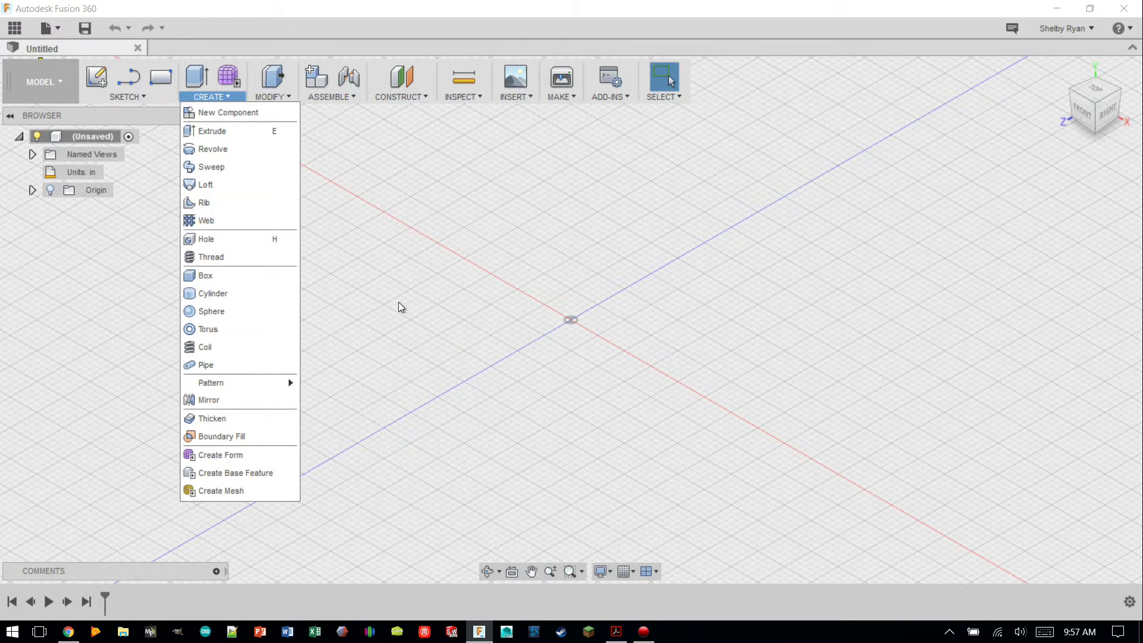
{"action": "left_click", "coordinate": [501, 196]}
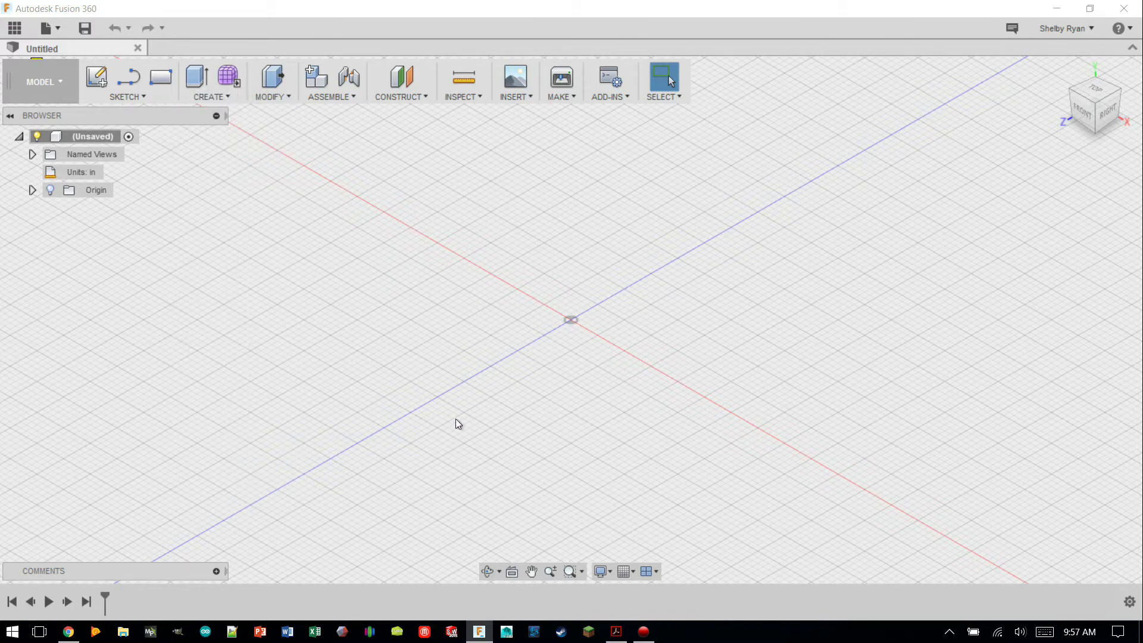
{"action": "scroll", "coordinate": [493, 398], "scroll_direction": "up", "scroll_amount": 2}
{"action": "scroll", "coordinate": [661, 293], "scroll_direction": "down", "scroll_amount": 5}
{"action": "scroll", "coordinate": [773, 258], "scroll_direction": "down", "scroll_amount": 2}
{"action": "scroll", "coordinate": [812, 240], "scroll_direction": "up", "scroll_amount": 3}
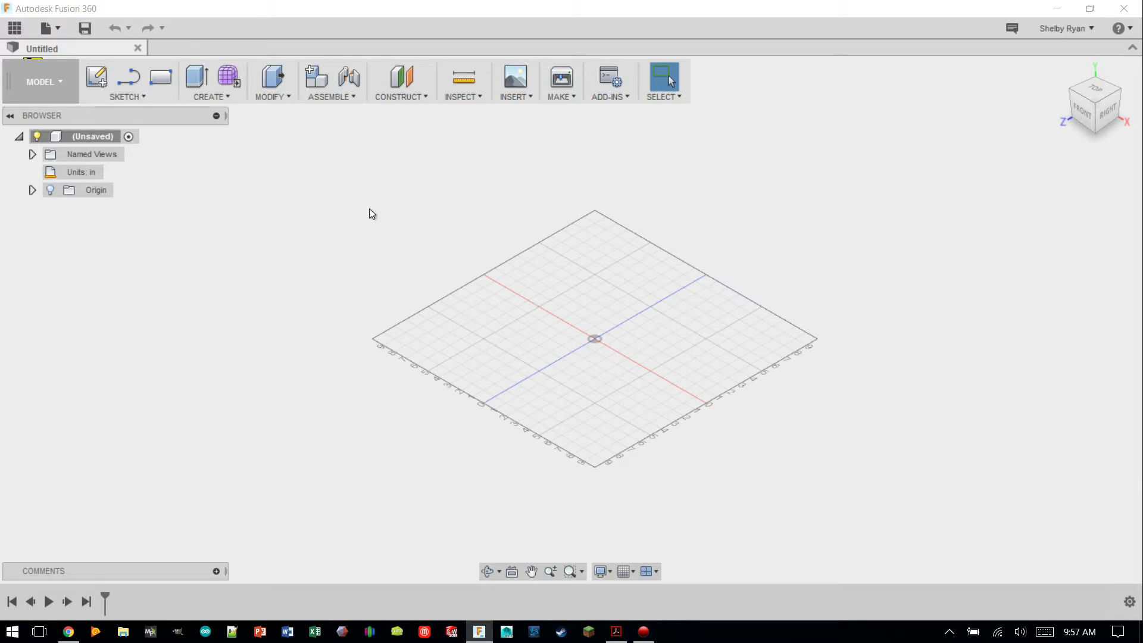
Pick Center Diameter Circle and start a sketch on the horizontal top origin plane
{"action": "left_click", "coordinate": [143, 99]}
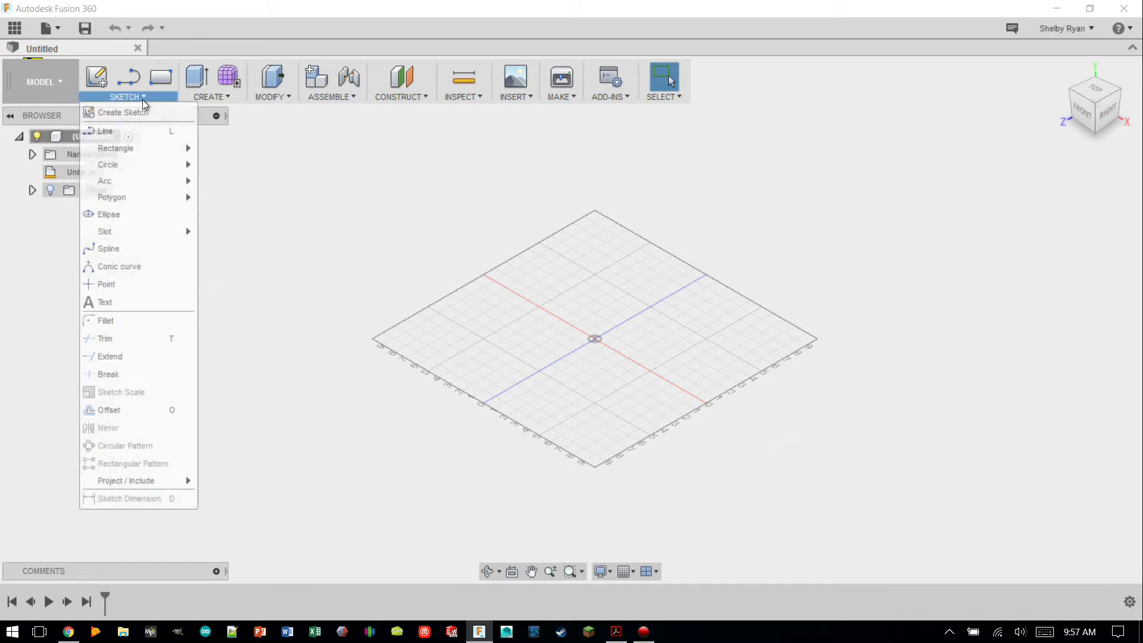
{"action": "mouse_move", "coordinate": [120, 166]}
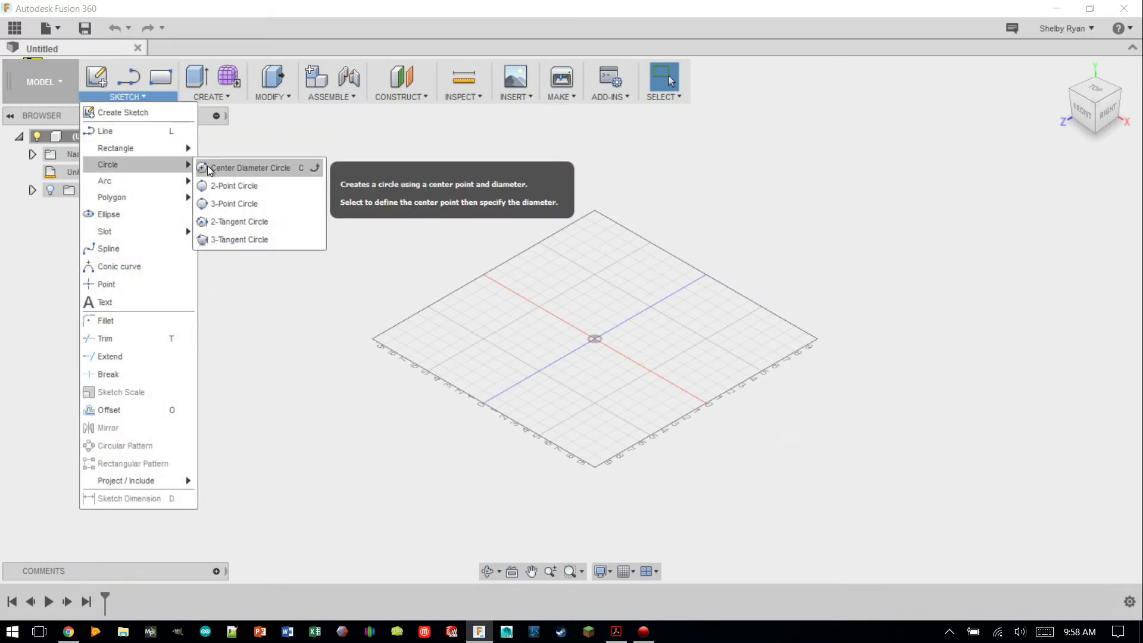
{"action": "left_click", "coordinate": [223, 169]}
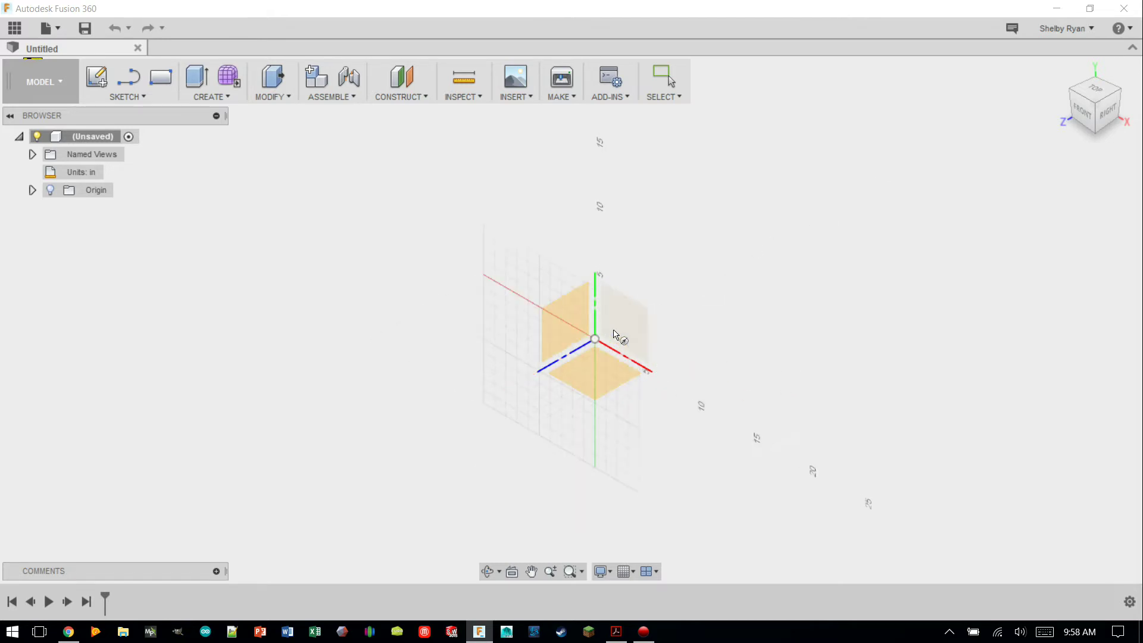
{"action": "left_click", "coordinate": [592, 372]}
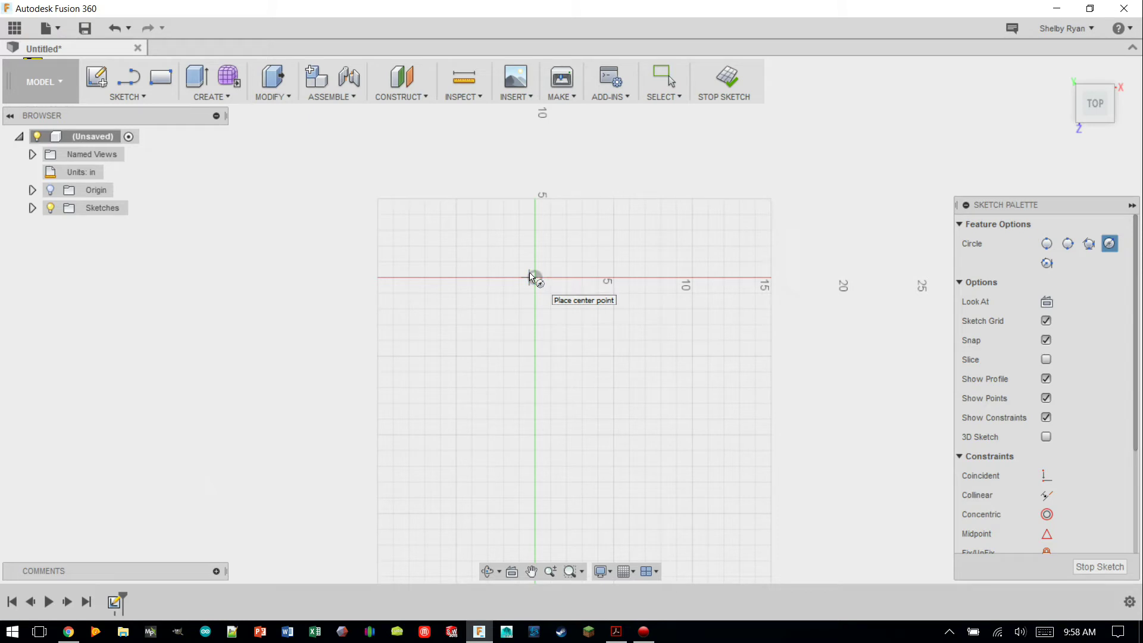
Draw an 8 in circle centred on the origin, plus two circles to its right
{"action": "left_click", "coordinate": [535, 278]}
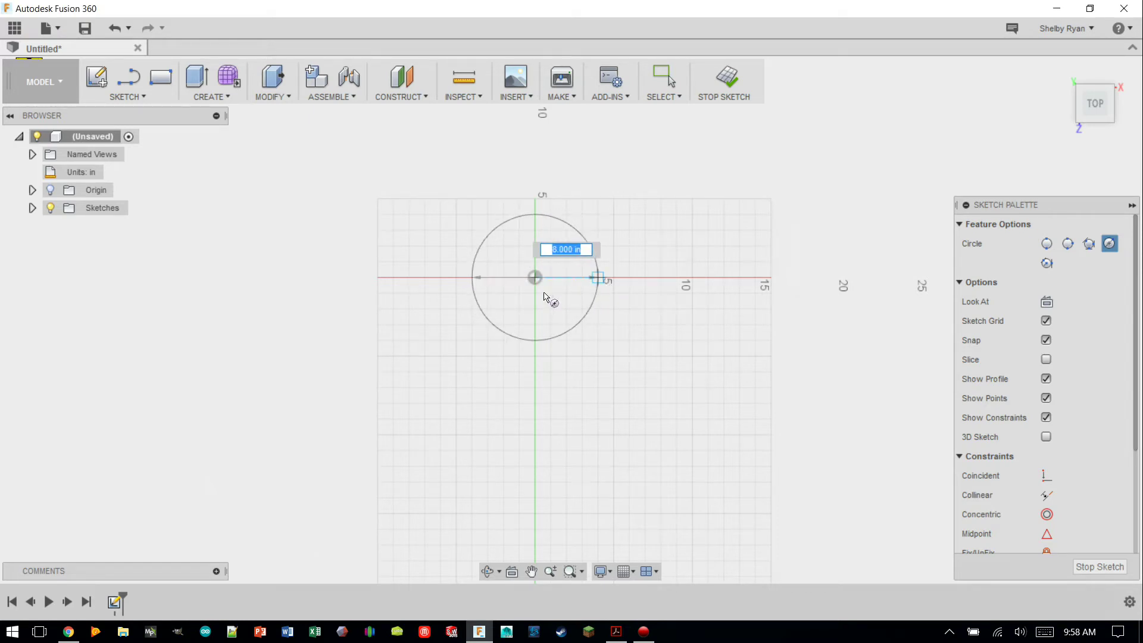
{"action": "key", "text": "Return"}
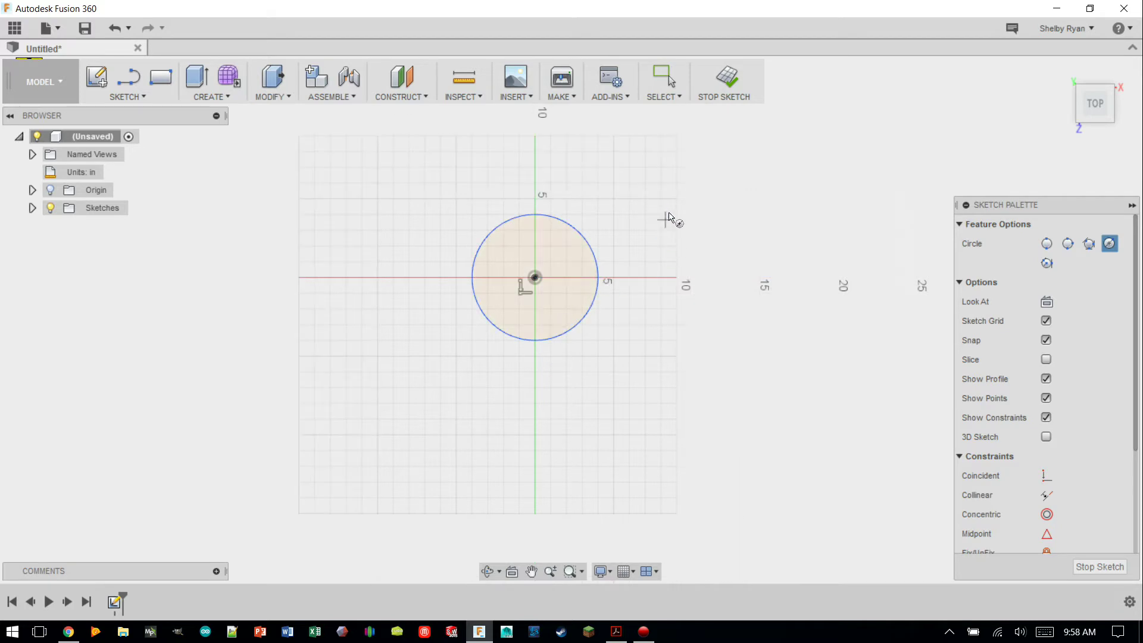
{"action": "left_click", "coordinate": [661, 199]}
{"action": "left_click", "coordinate": [726, 247]}
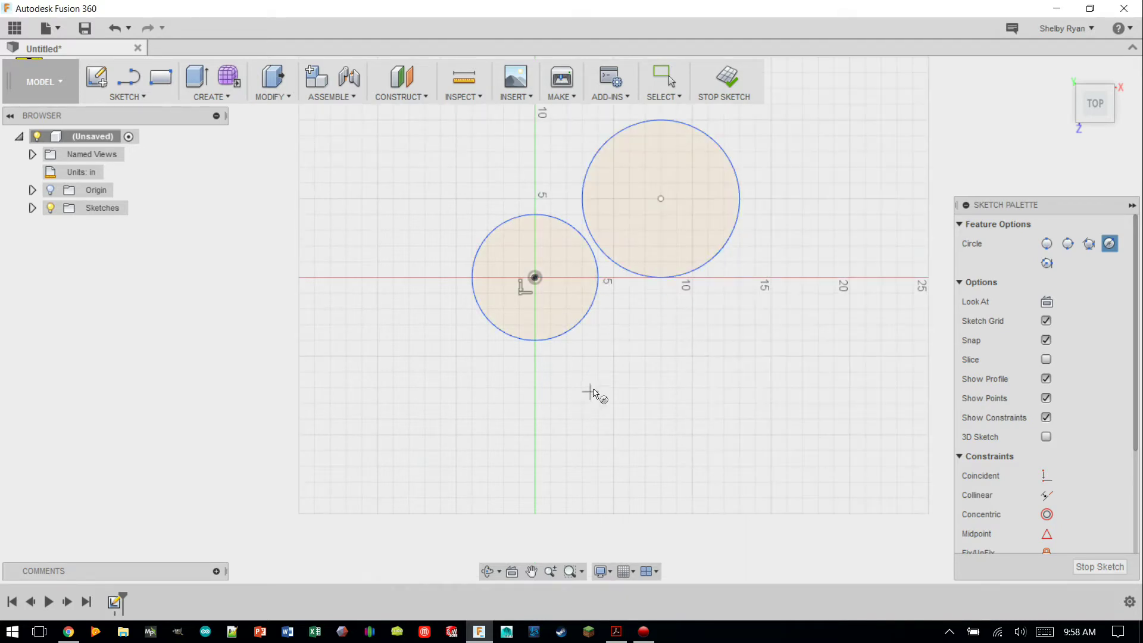
{"action": "left_click", "coordinate": [740, 388]}
{"action": "left_click", "coordinate": [807, 360]}
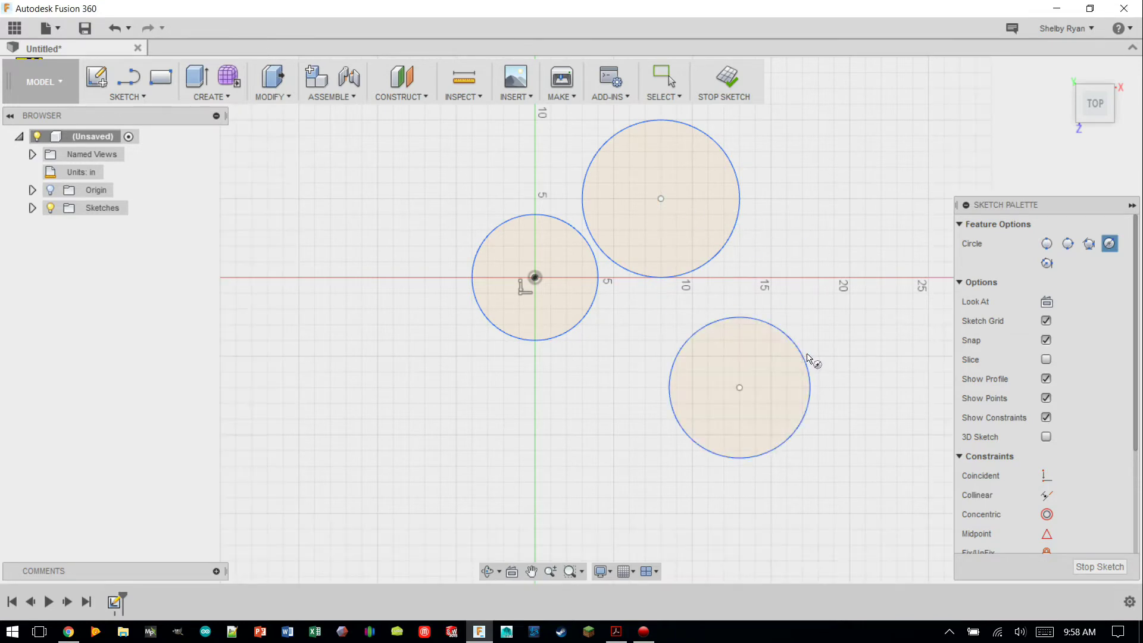
Add three more circles below, left and upper-left of the origin, then stop the circle tool
{"action": "left_click", "coordinate": [534, 403]}
{"action": "left_click", "coordinate": [455, 393]}
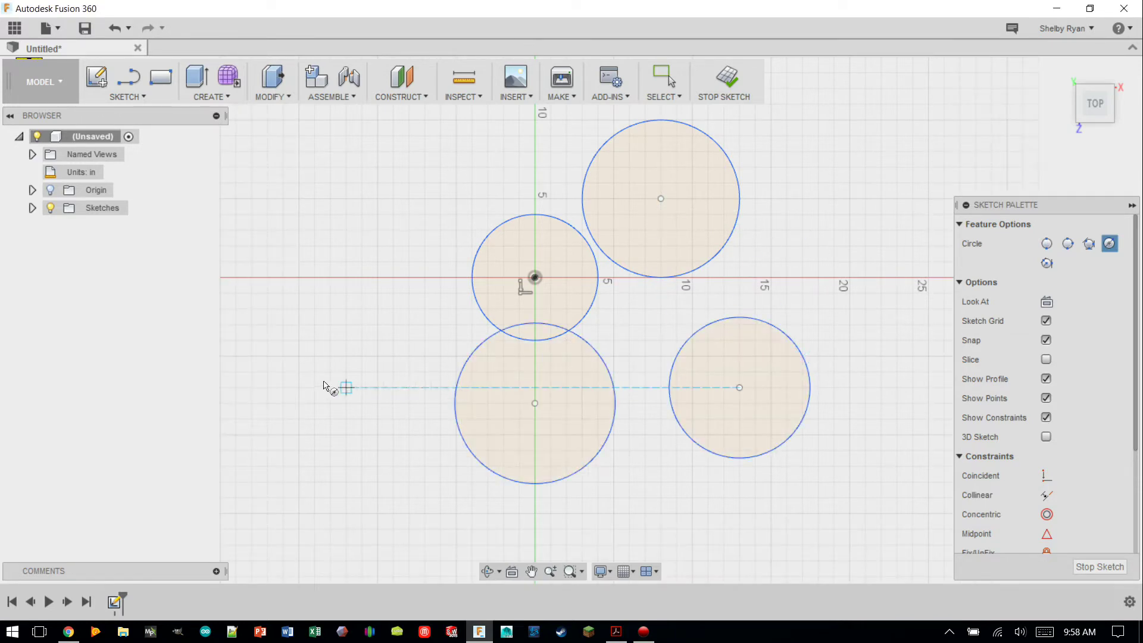
{"action": "left_click", "coordinate": [322, 268]}
{"action": "left_click", "coordinate": [369, 306]}
{"action": "left_click", "coordinate": [440, 183]}
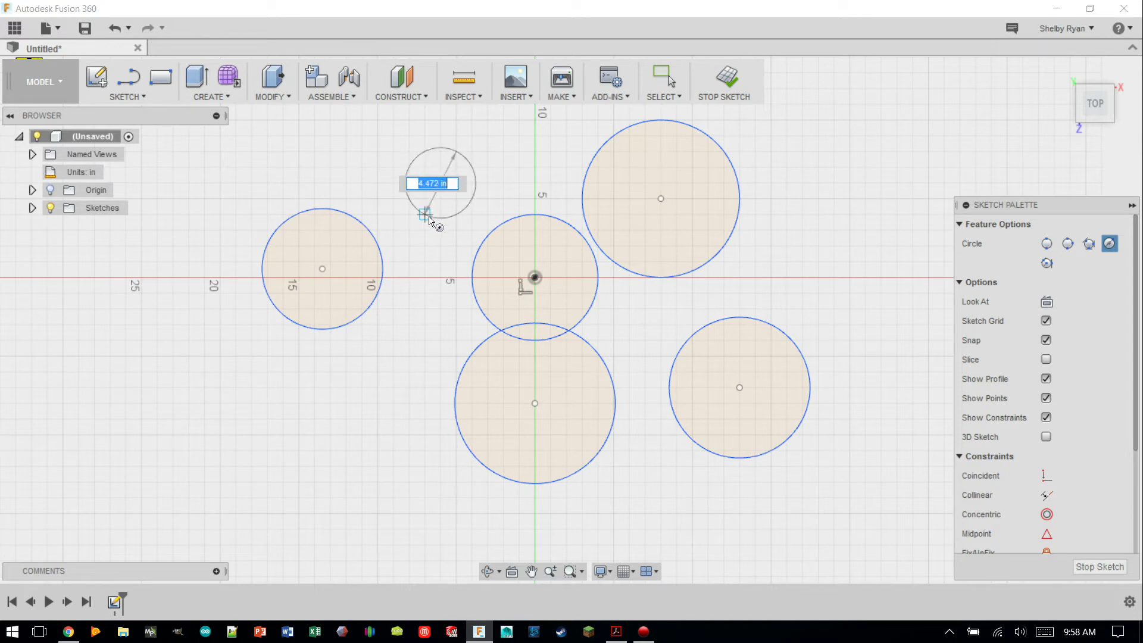
{"action": "left_click", "coordinate": [440, 230]}
{"action": "scroll", "coordinate": [696, 262], "scroll_direction": "down", "scroll_amount": 5}
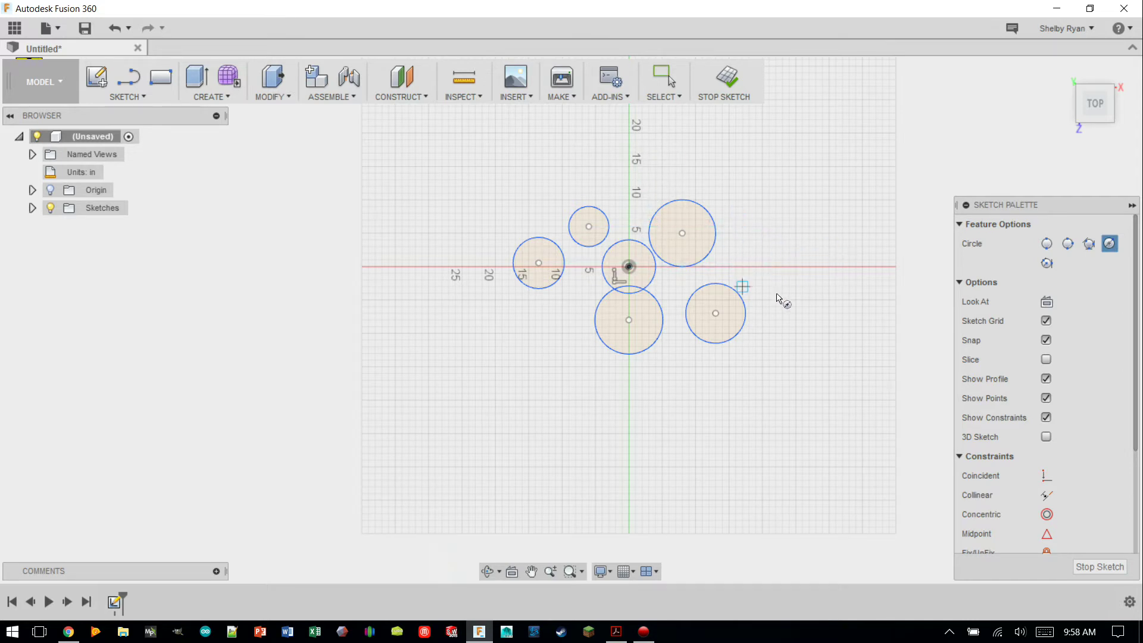
{"action": "scroll", "coordinate": [625, 276], "scroll_direction": "up", "scroll_amount": 5}
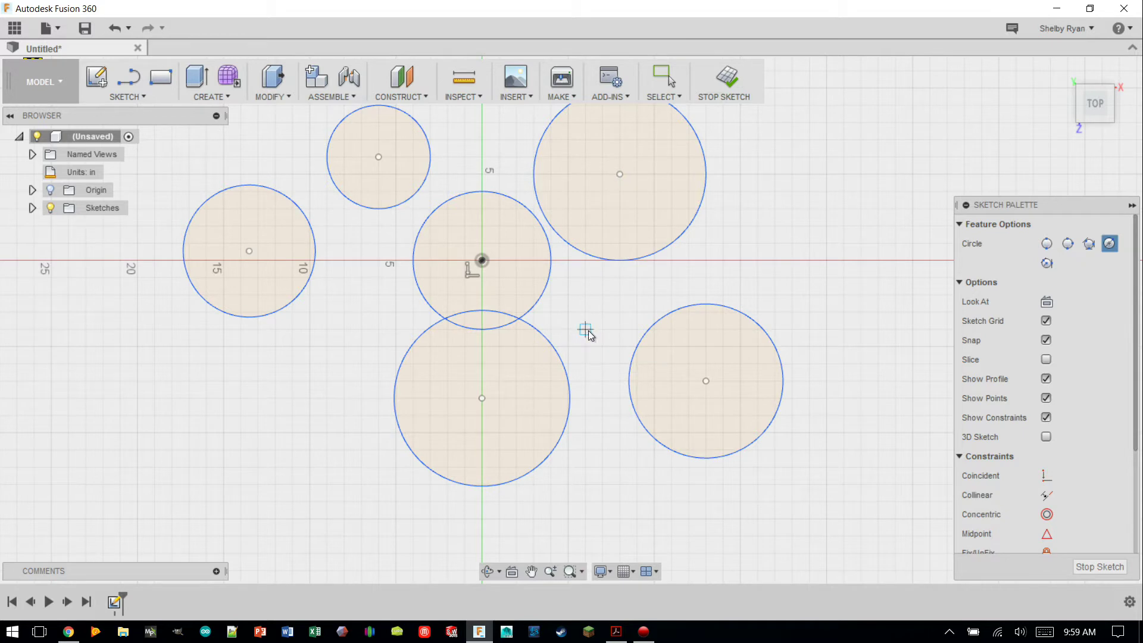
{"action": "key", "text": "Escape"}
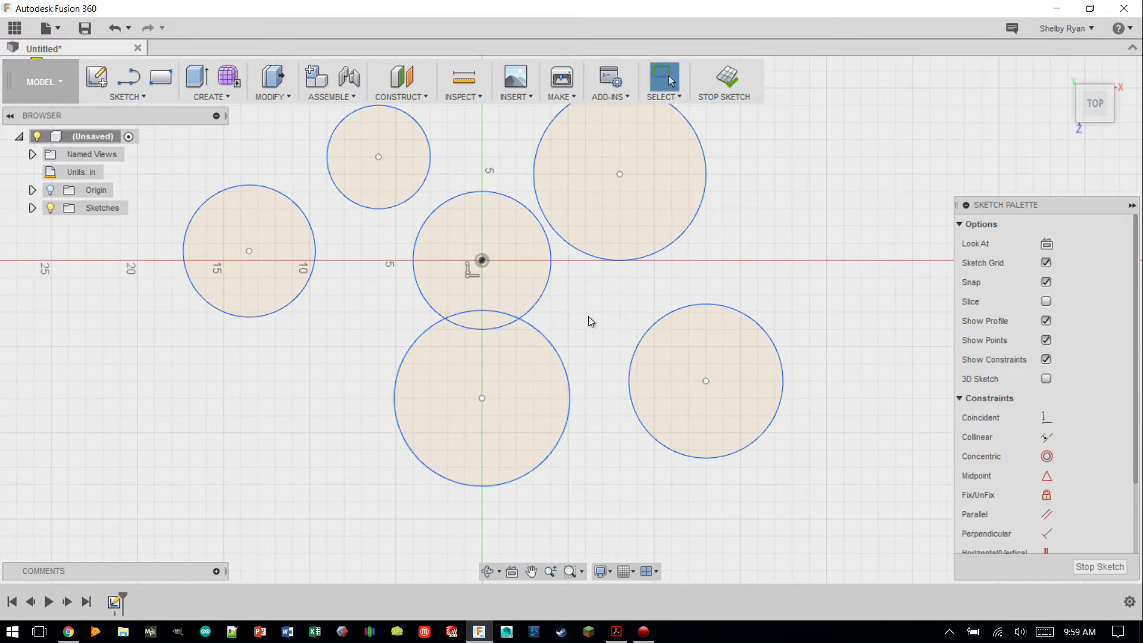
Delete the five scattered circles: bottom, right, top-right, top-left and left
{"action": "left_click", "coordinate": [549, 346]}
{"action": "key", "text": "Delete"}
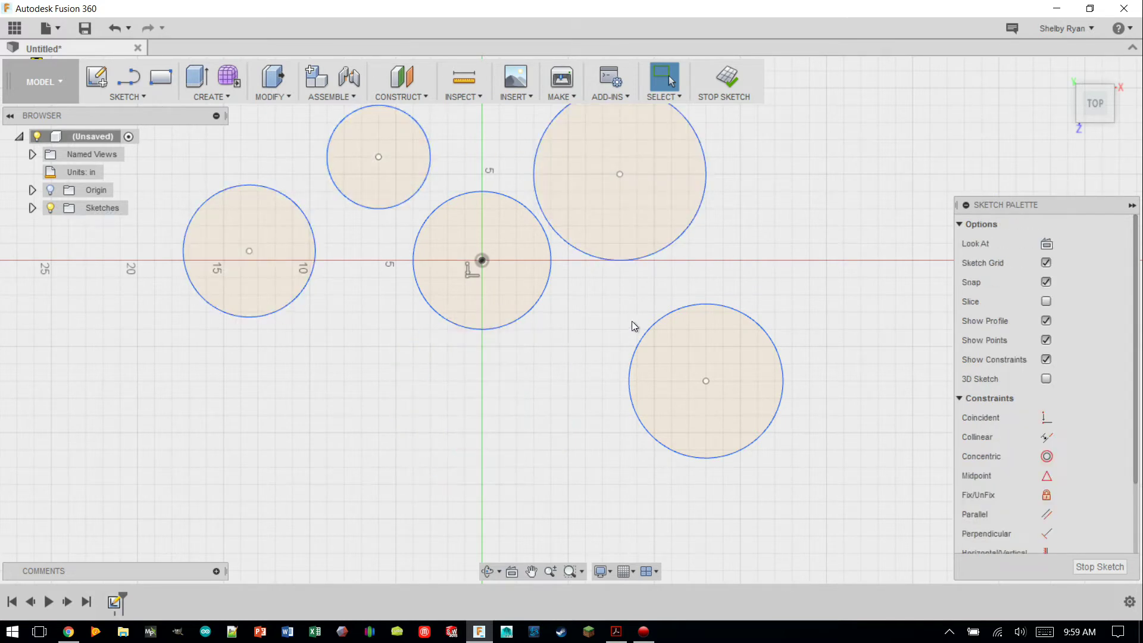
{"action": "left_click", "coordinate": [652, 322]}
{"action": "key", "text": "Delete"}
{"action": "left_click", "coordinate": [629, 257]}
{"action": "key", "text": "Delete"}
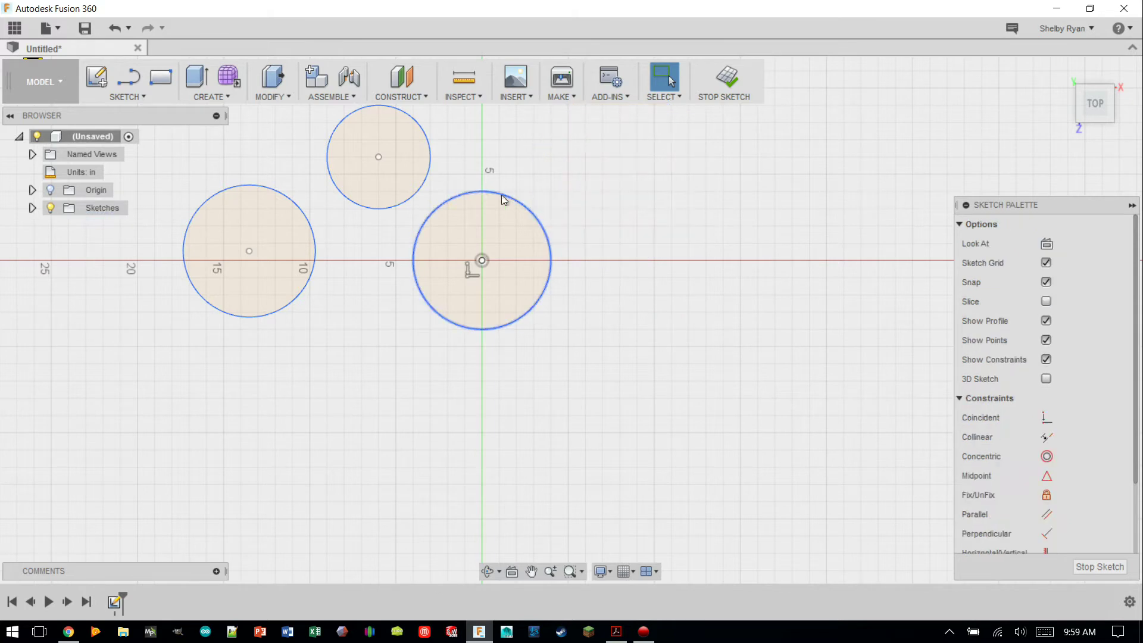
{"action": "left_click", "coordinate": [429, 174]}
{"action": "key", "text": "Delete"}
{"action": "left_click", "coordinate": [303, 206]}
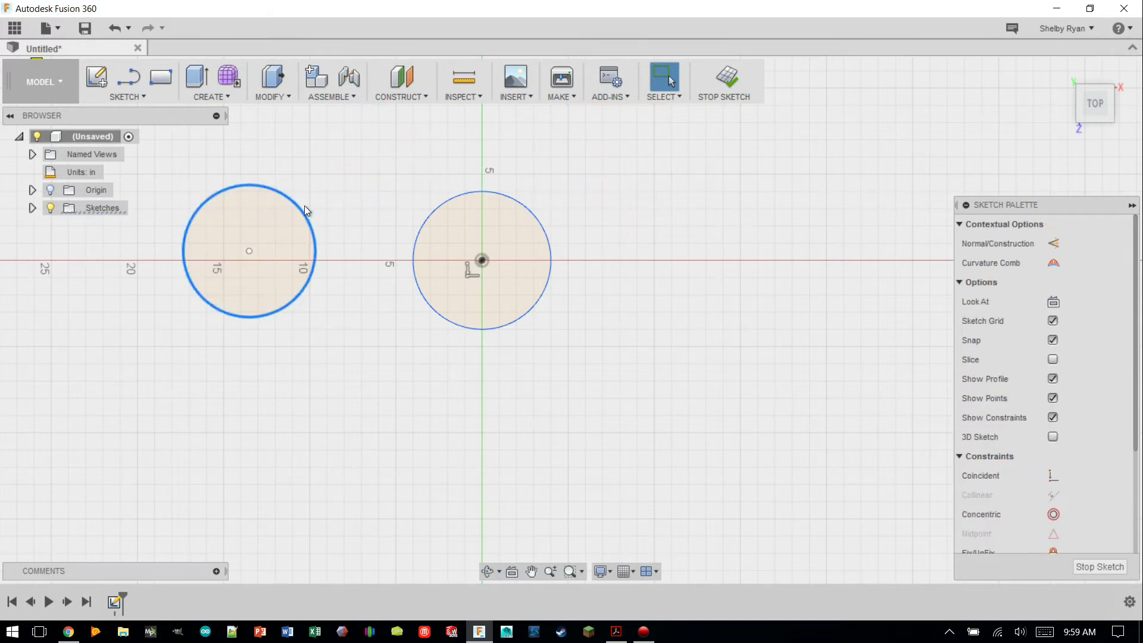
{"action": "key", "text": "Delete"}
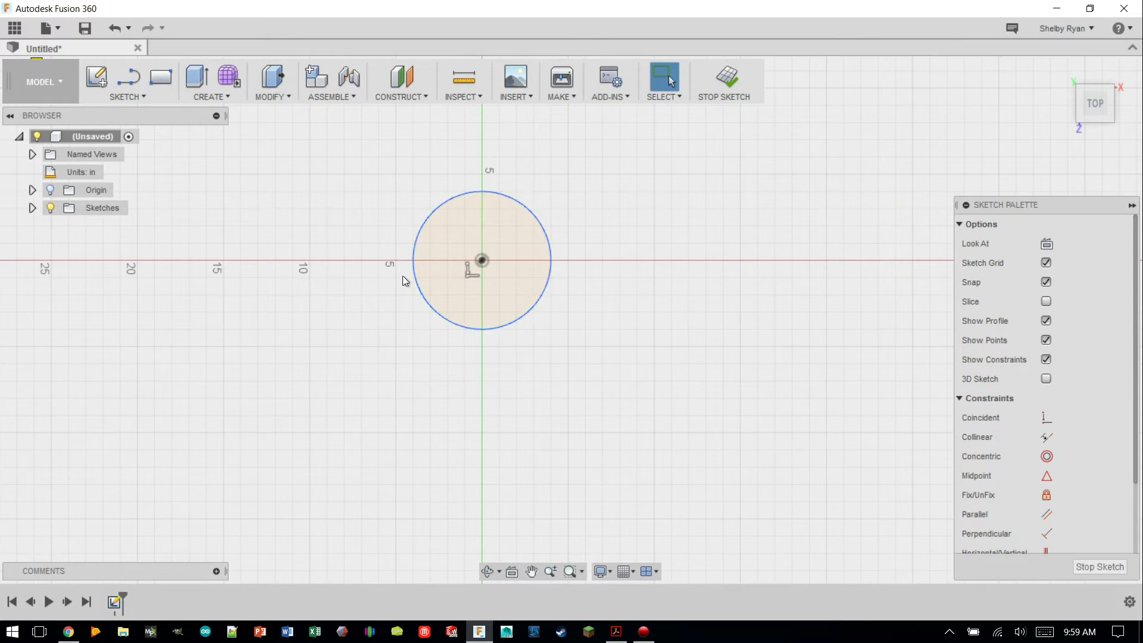
Enlarge the origin circle by dragging its edge, and briefly check the reference PDF
{"action": "mouse_move", "coordinate": [508, 194]}
{"action": "left_mouse_down"}
{"action": "mouse_move", "coordinate": [592, 190]}
{"action": "mouse_move", "coordinate": [549, 203]}
{"action": "left_mouse_up"}
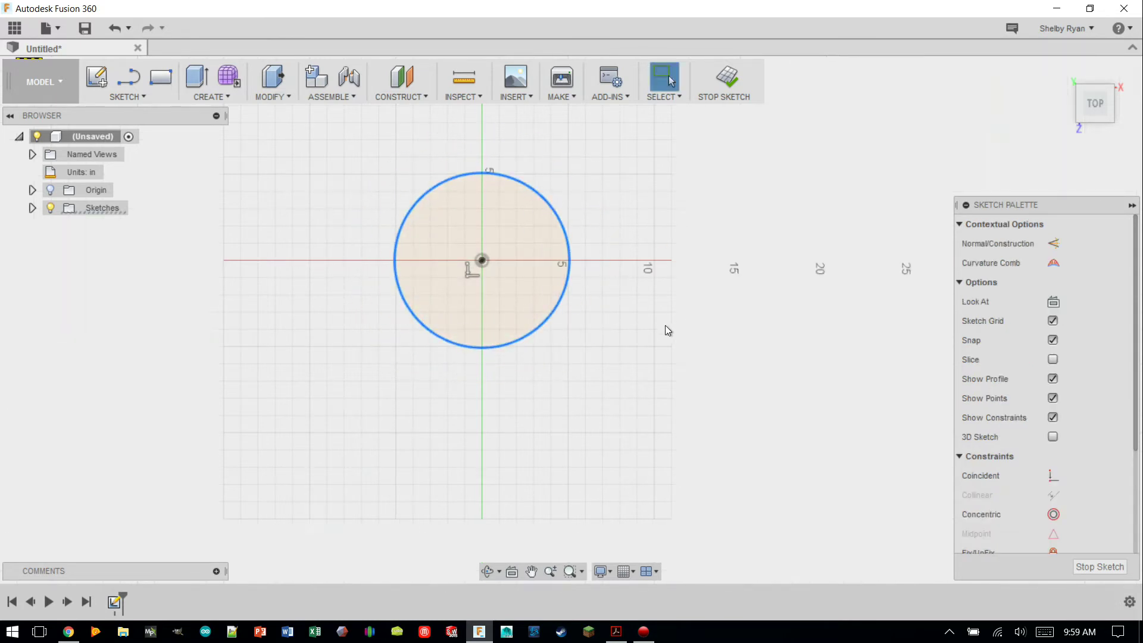
{"action": "scroll", "coordinate": [655, 324], "scroll_direction": "down", "scroll_amount": 2}
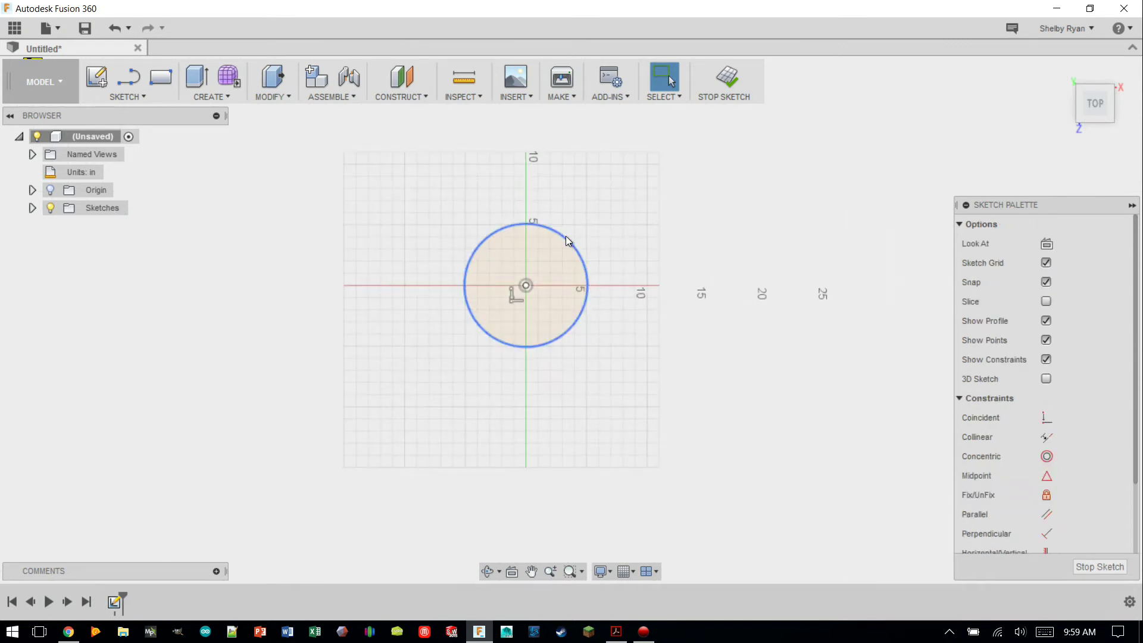
{"action": "mouse_move", "coordinate": [570, 239]}
{"action": "left_mouse_down"}
{"action": "mouse_move", "coordinate": [687, 144]}
{"action": "mouse_move", "coordinate": [556, 220]}
{"action": "mouse_move", "coordinate": [577, 201]}
{"action": "mouse_move", "coordinate": [553, 258]}
{"action": "mouse_move", "coordinate": [617, 184]}
{"action": "mouse_move", "coordinate": [567, 230]}
{"action": "mouse_move", "coordinate": [495, 337]}
{"action": "left_mouse_up"}
{"action": "left_click", "coordinate": [616, 631]}
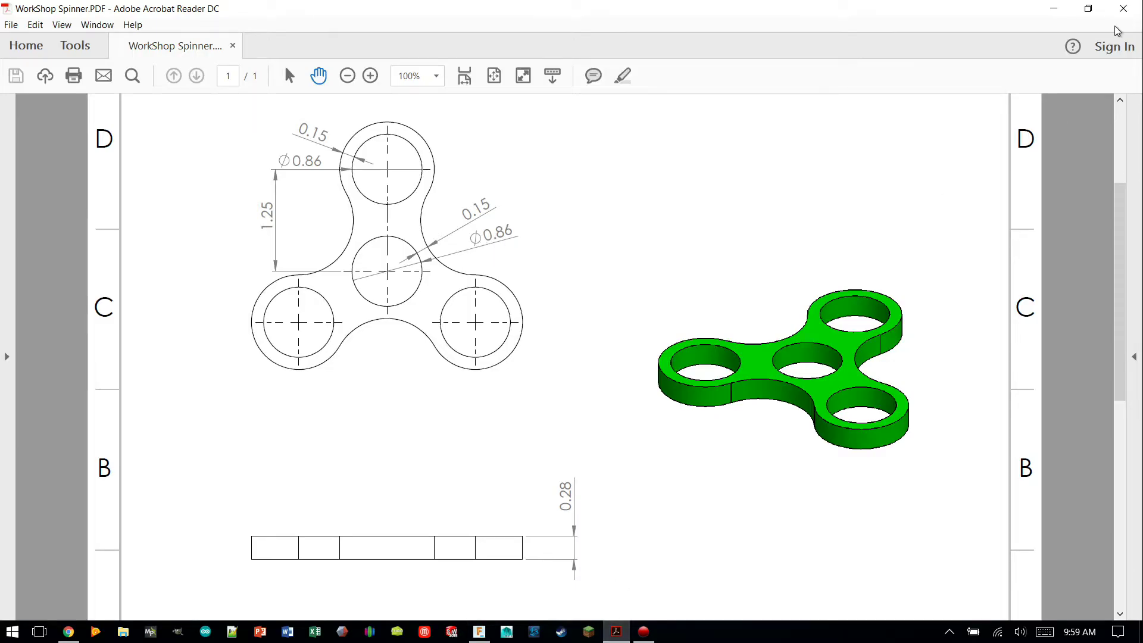
{"action": "left_click", "coordinate": [1054, 8]}
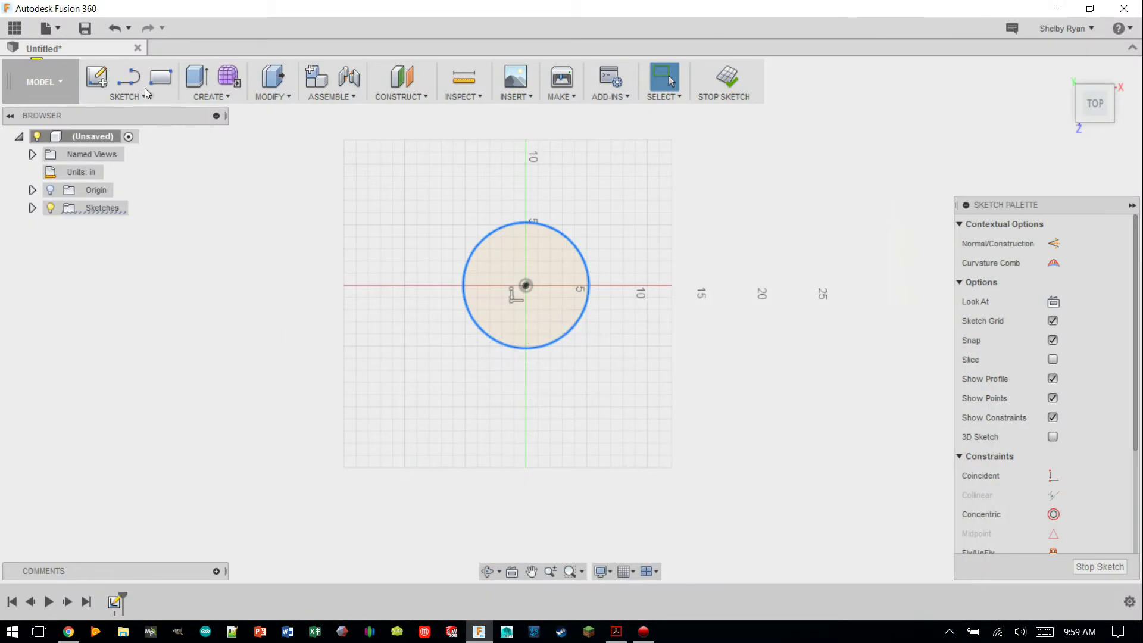
Start a sketch dimension on the origin circle, then cancel it
{"action": "left_click", "coordinate": [137, 100]}
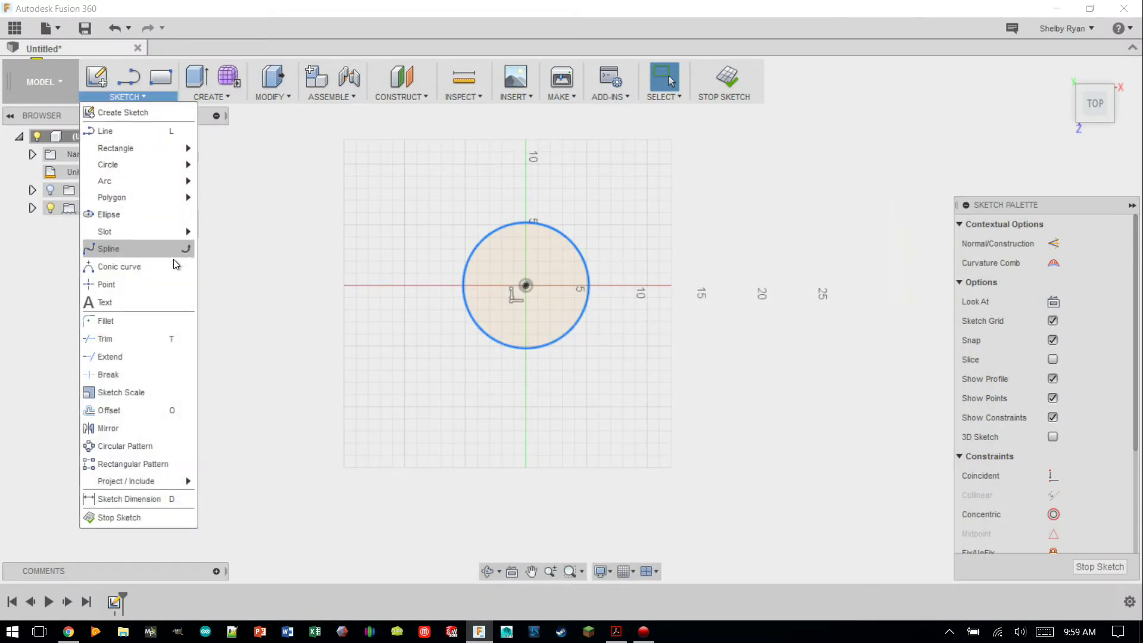
{"action": "left_click", "coordinate": [136, 501]}
{"action": "left_click", "coordinate": [476, 314]}
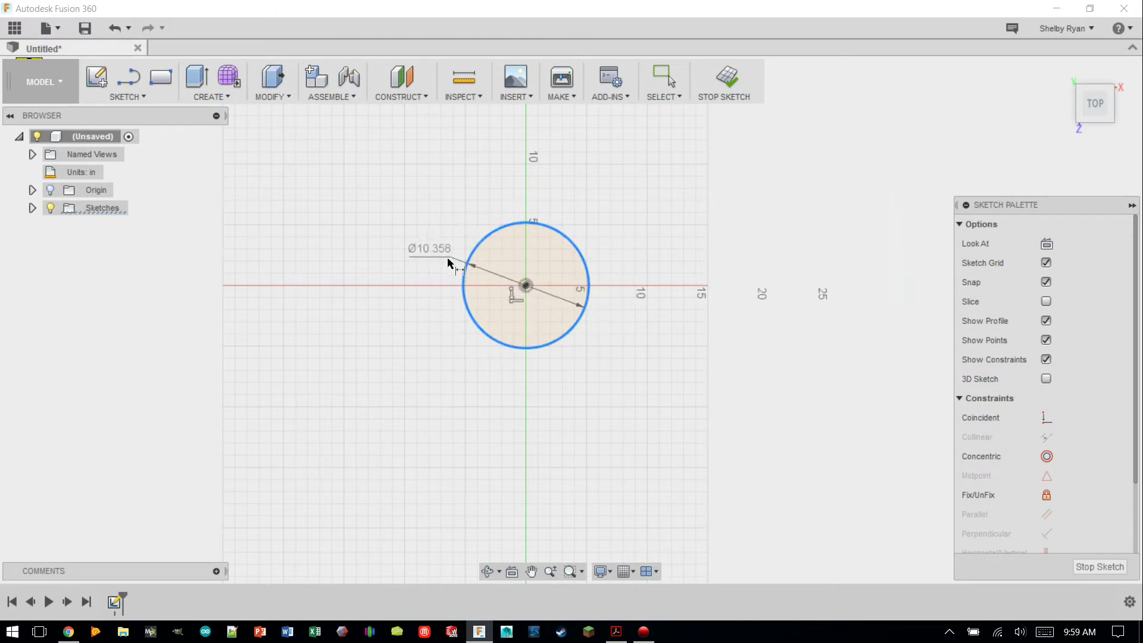
{"action": "key", "text": "Escape"}
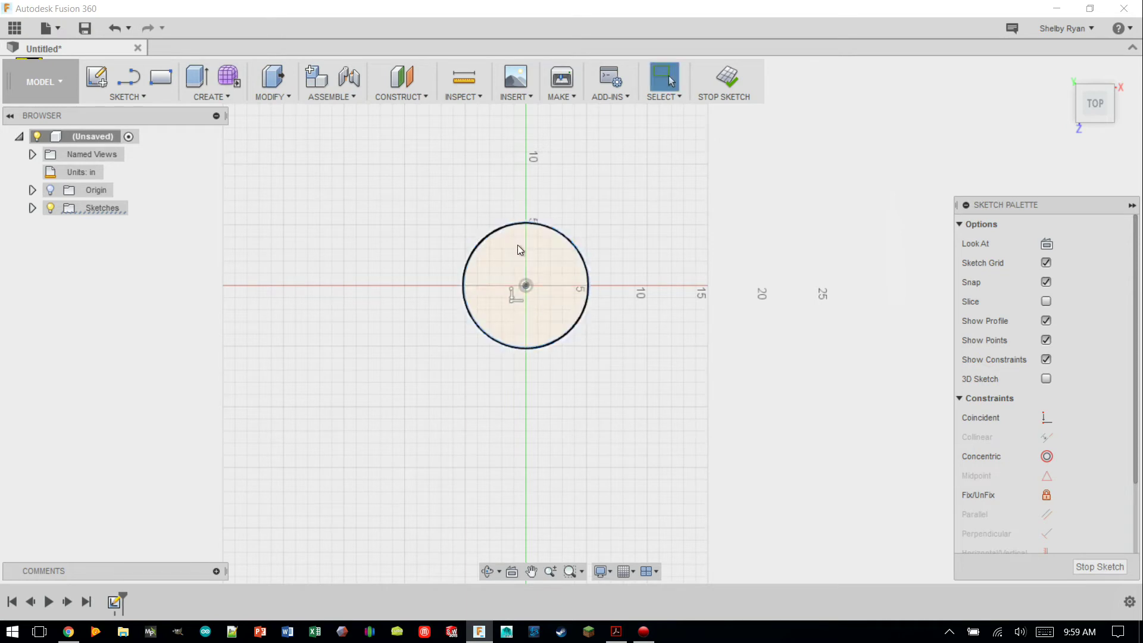
Dimension the origin circle's diameter at .86 in
{"action": "left_click", "coordinate": [154, 98]}
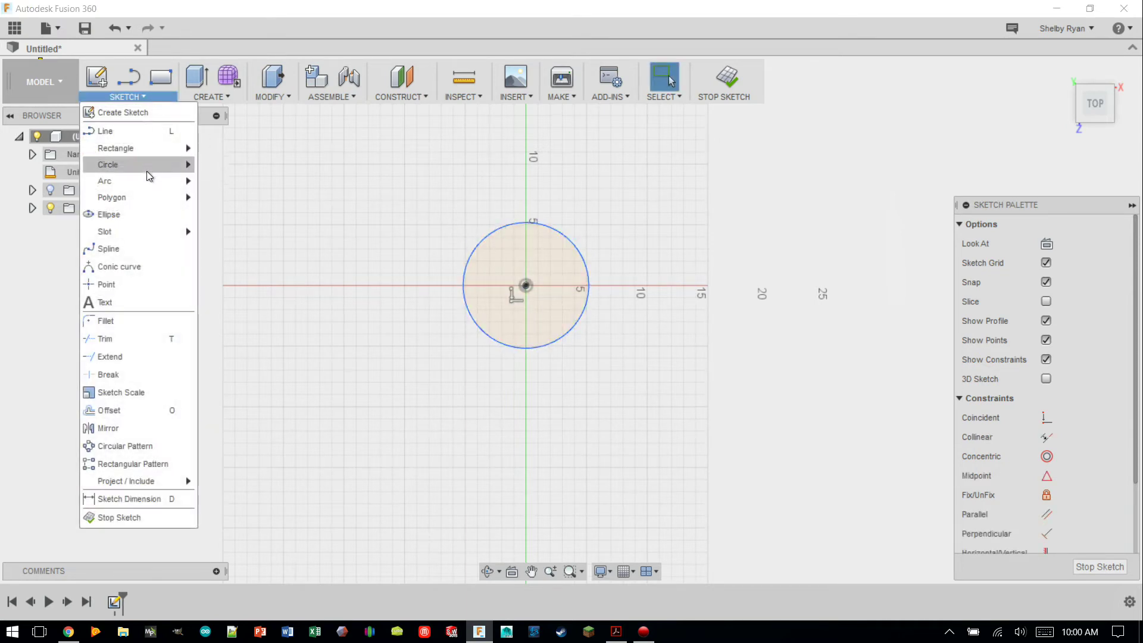
{"action": "left_click", "coordinate": [158, 501]}
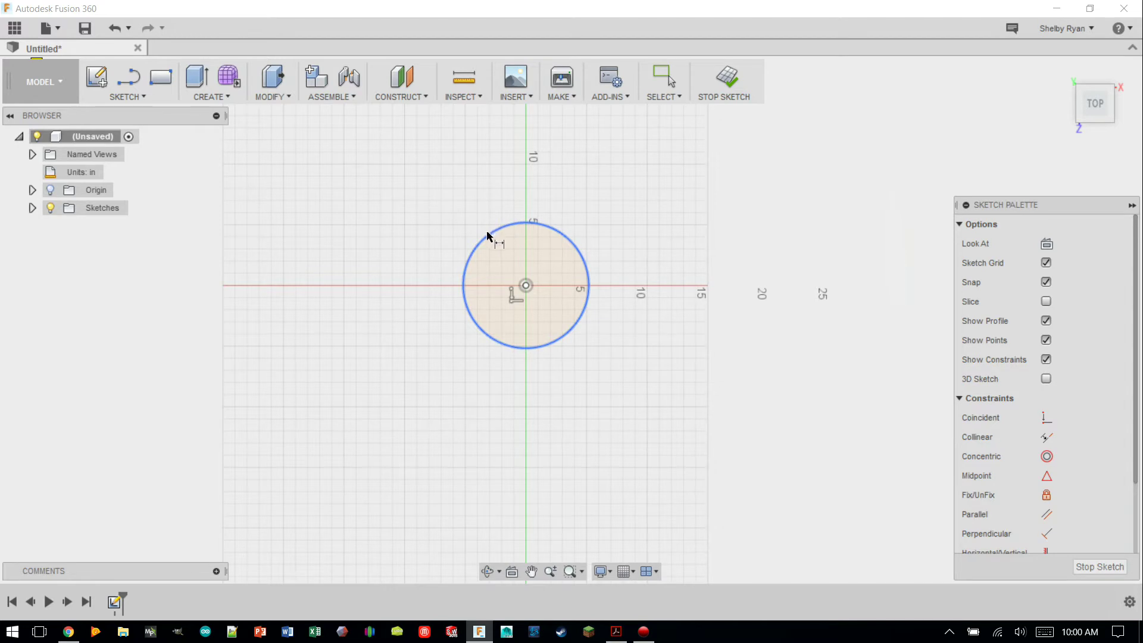
{"action": "left_click", "coordinate": [467, 269]}
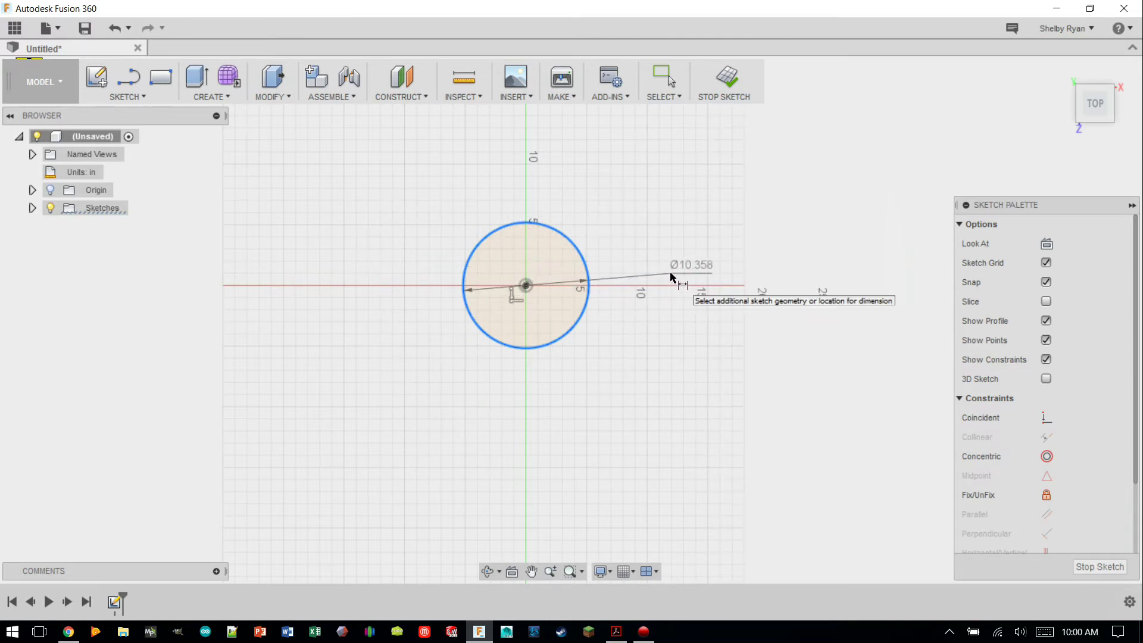
{"action": "left_click", "coordinate": [661, 221]}
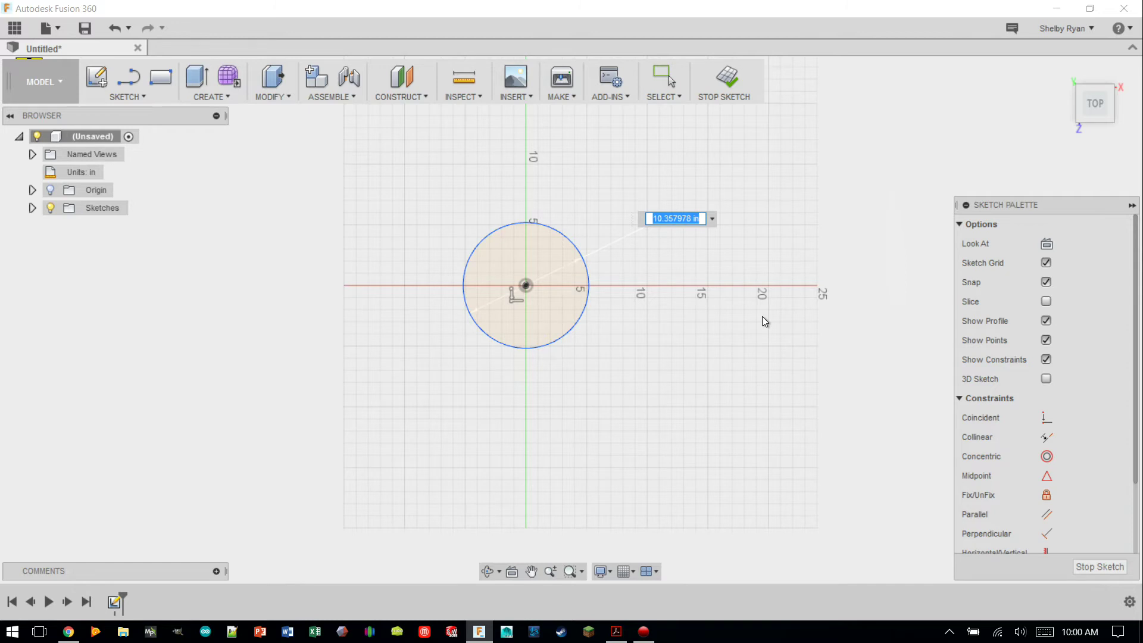
{"action": "type", "text": ".86"}
{"action": "key", "text": "Return"}
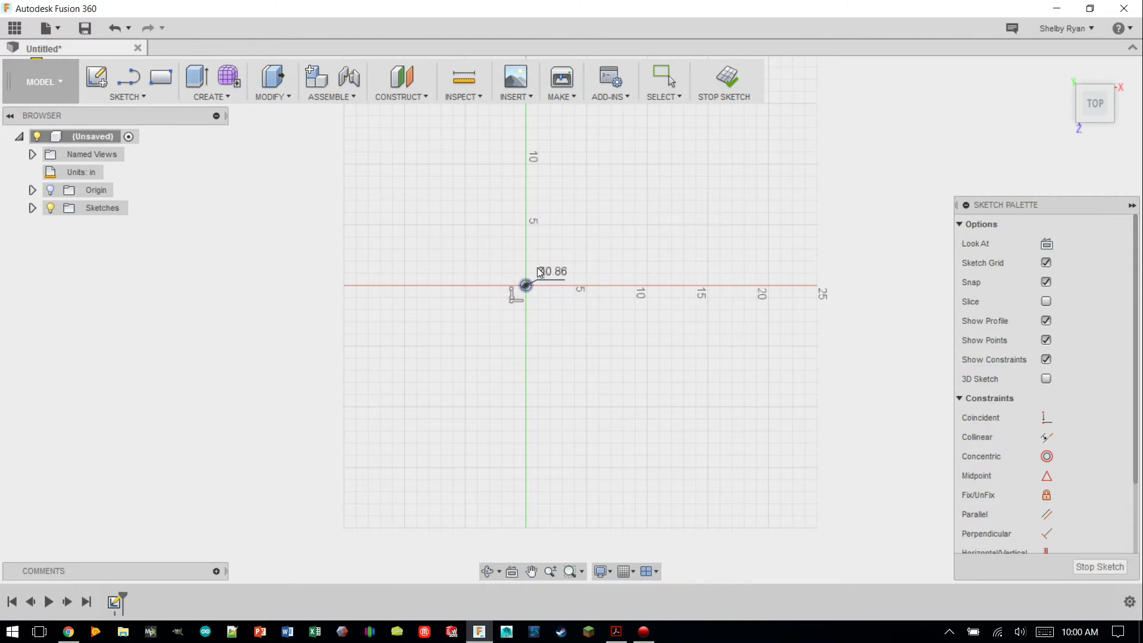
{"action": "scroll", "coordinate": [540, 272], "scroll_direction": "up", "scroll_amount": 10}
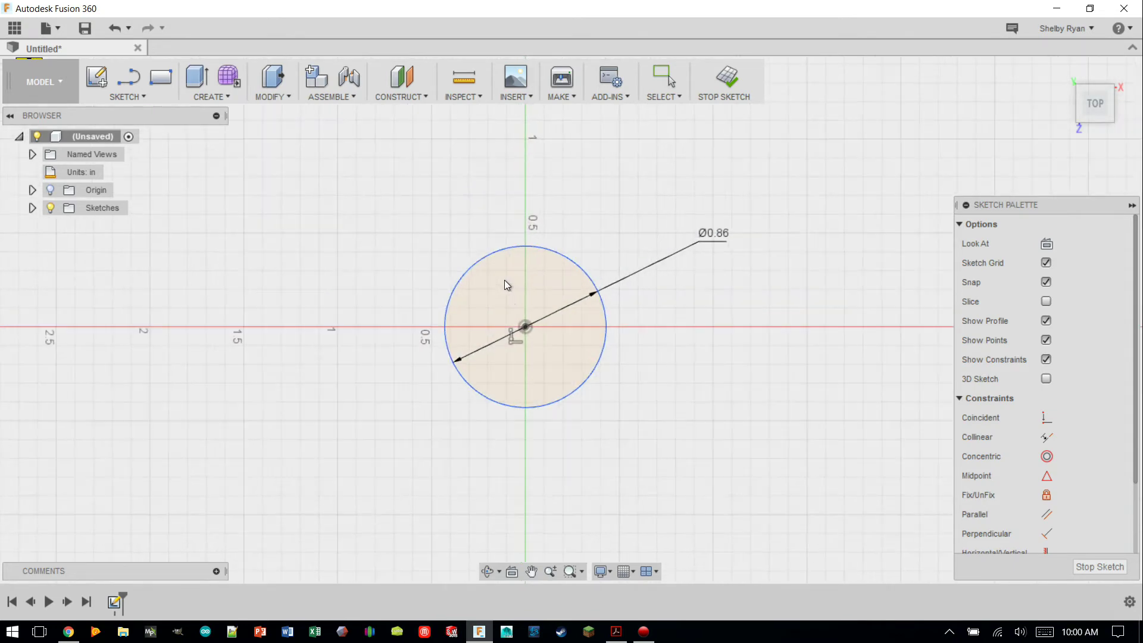
{"action": "scroll", "coordinate": [537, 319], "scroll_direction": "up", "scroll_amount": 4}
{"action": "scroll", "coordinate": [542, 312], "scroll_direction": "down", "scroll_amount": 6}
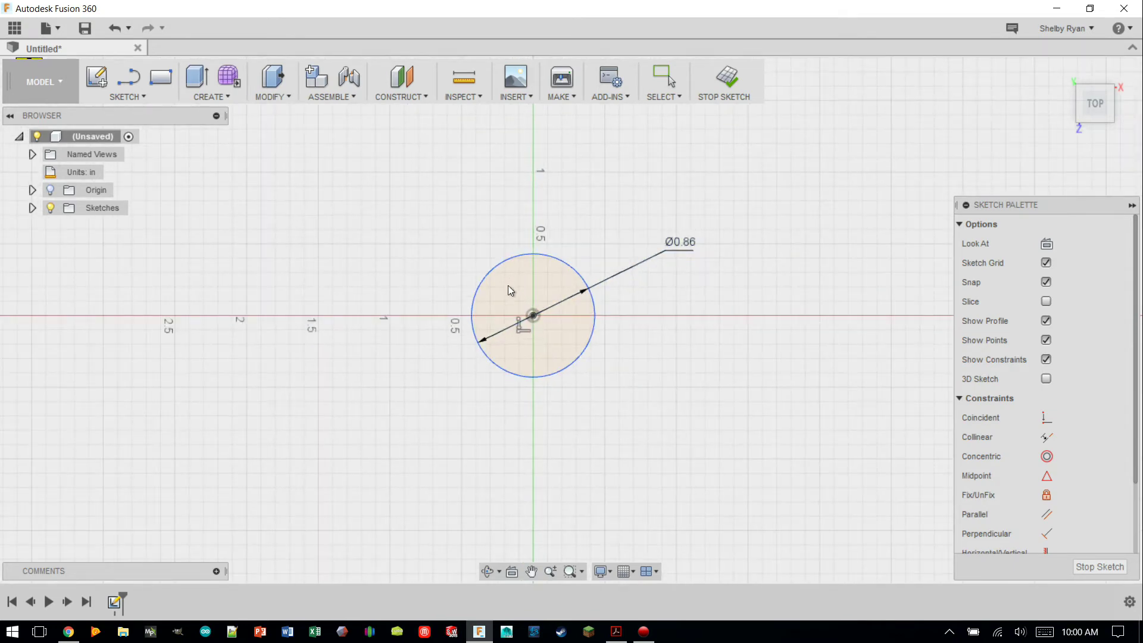
{"action": "left_click_drag", "start_coordinate": [674, 239], "coordinate": [737, 246]}
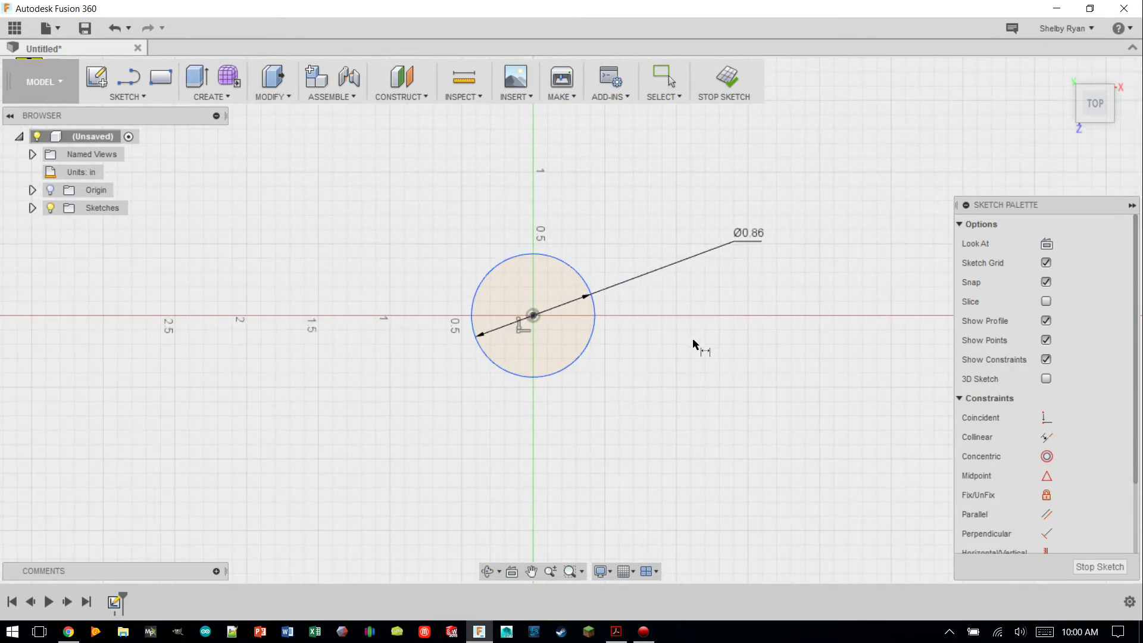
{"action": "key", "text": "Escape"}
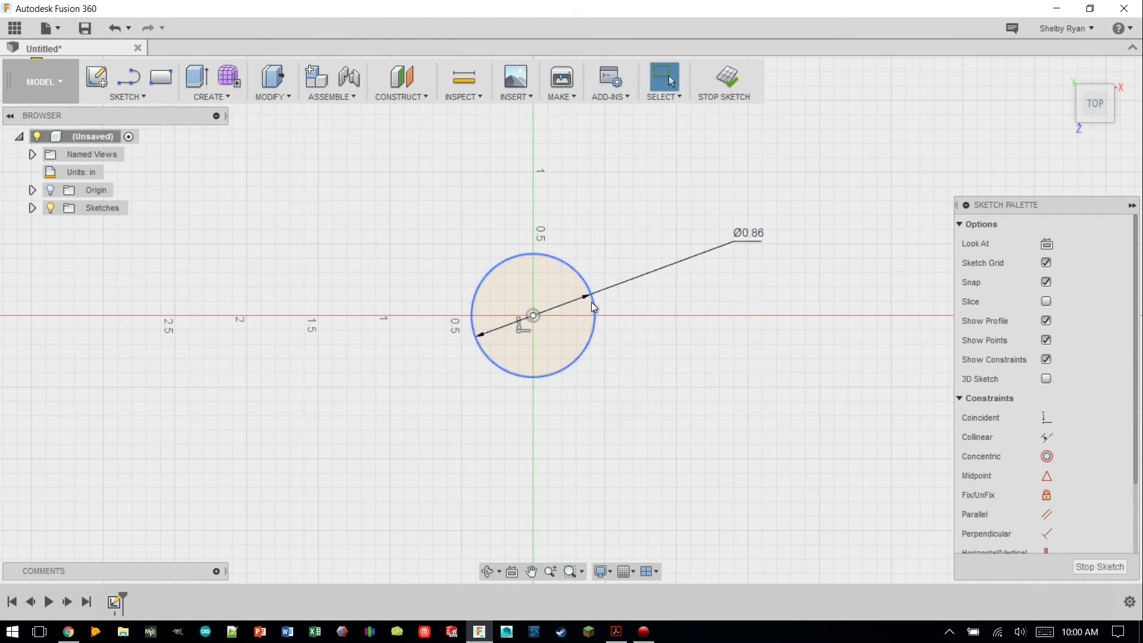
{"action": "left_click", "coordinate": [592, 302]}
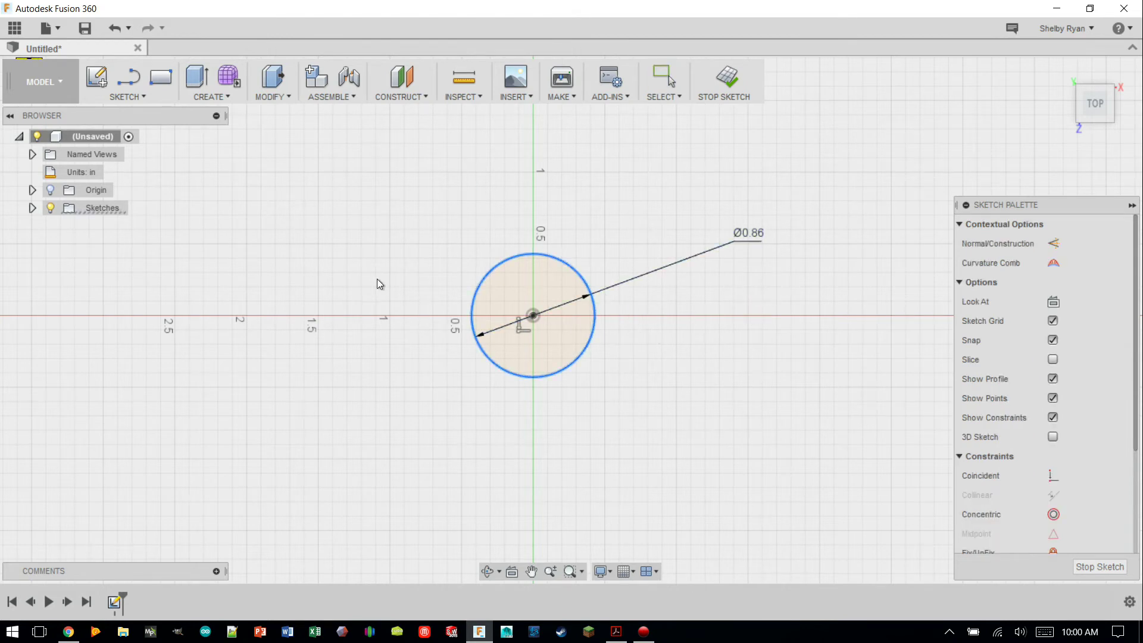
{"action": "key", "text": "Escape"}
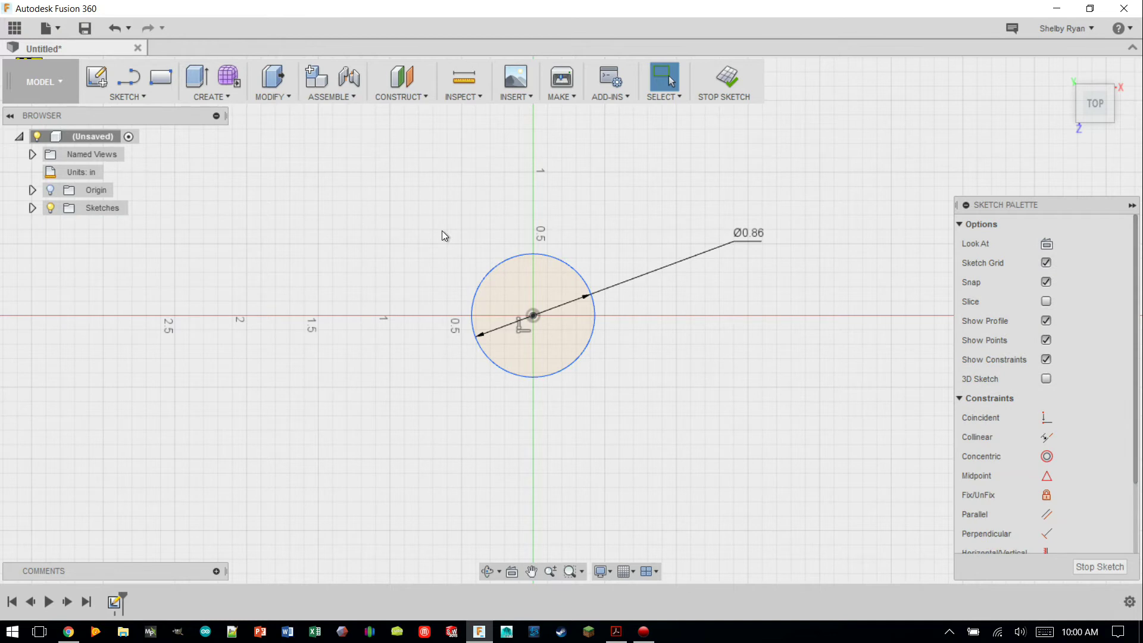
{"action": "double_click", "coordinate": [749, 234]}
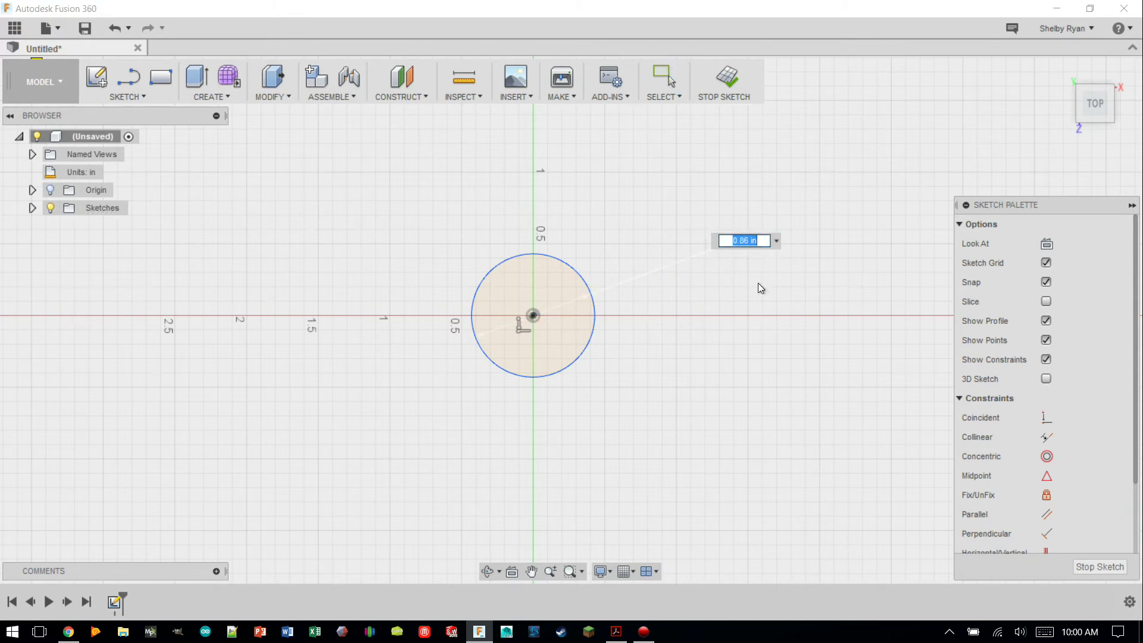
{"action": "type", "text": "1"}
{"action": "key", "text": "Return"}
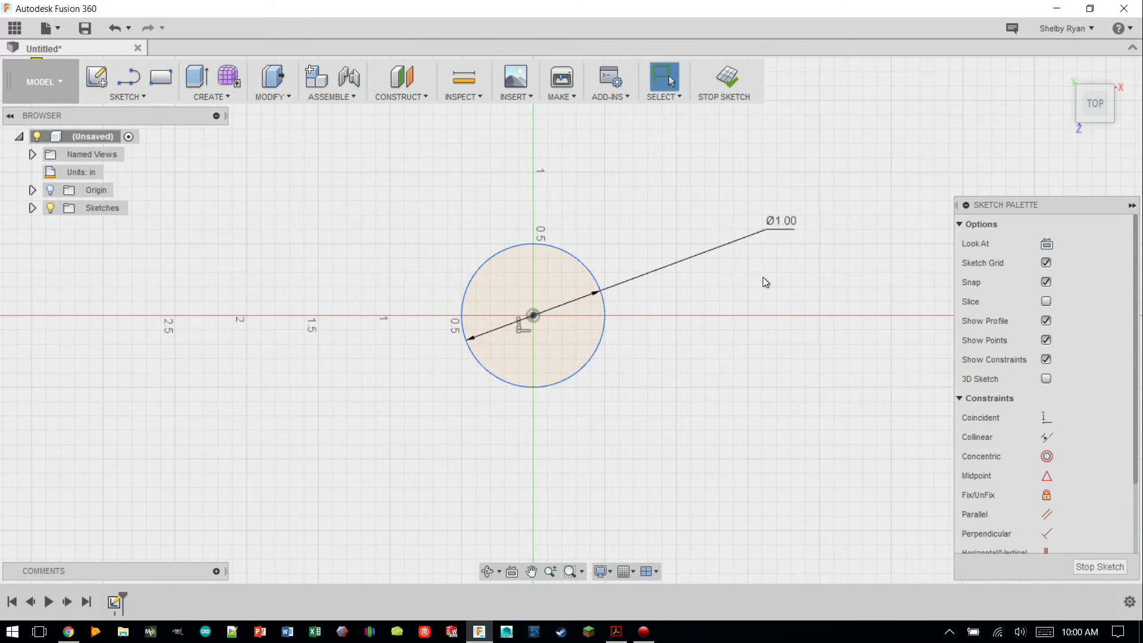
{"action": "double_click", "coordinate": [791, 223]}
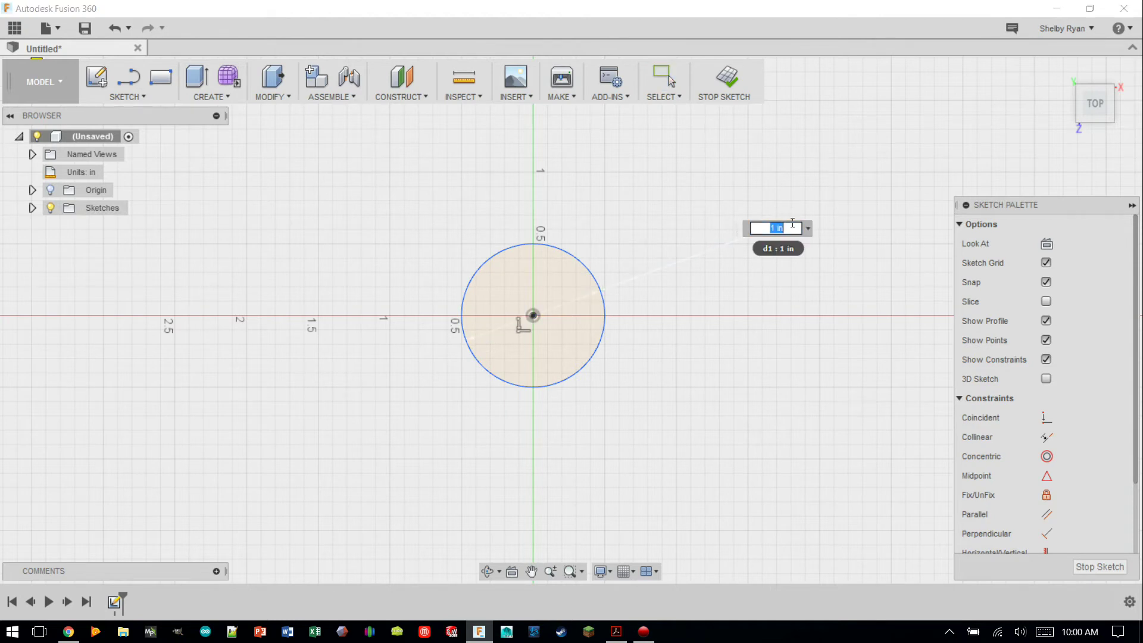
{"action": "type", "text": "0.65"}
{"action": "key", "text": "Return"}
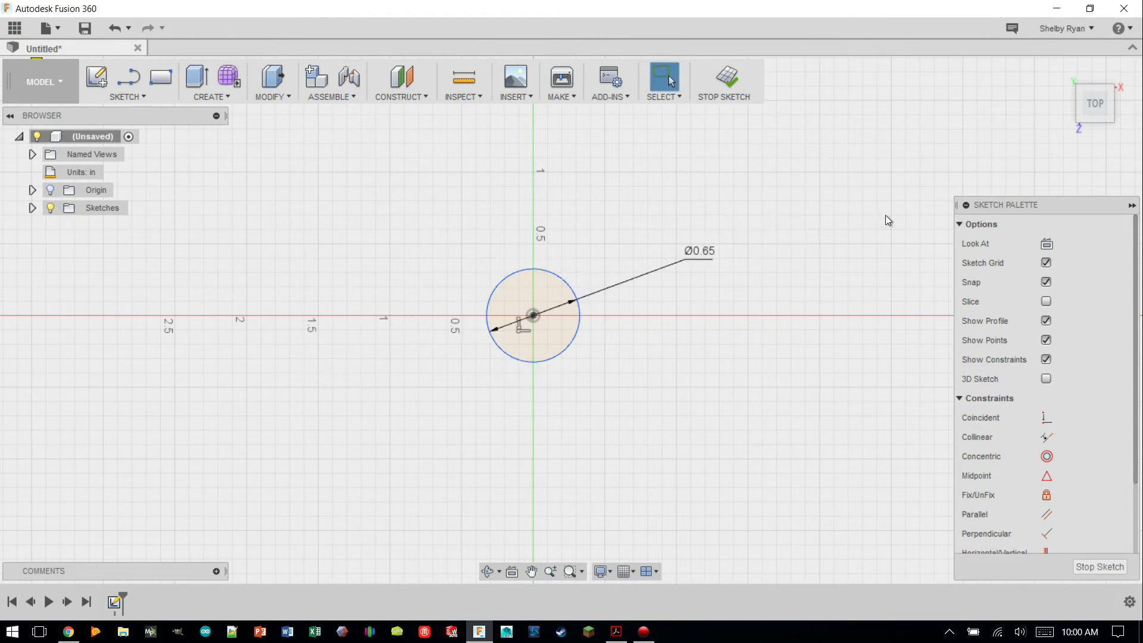
{"action": "double_click", "coordinate": [702, 256]}
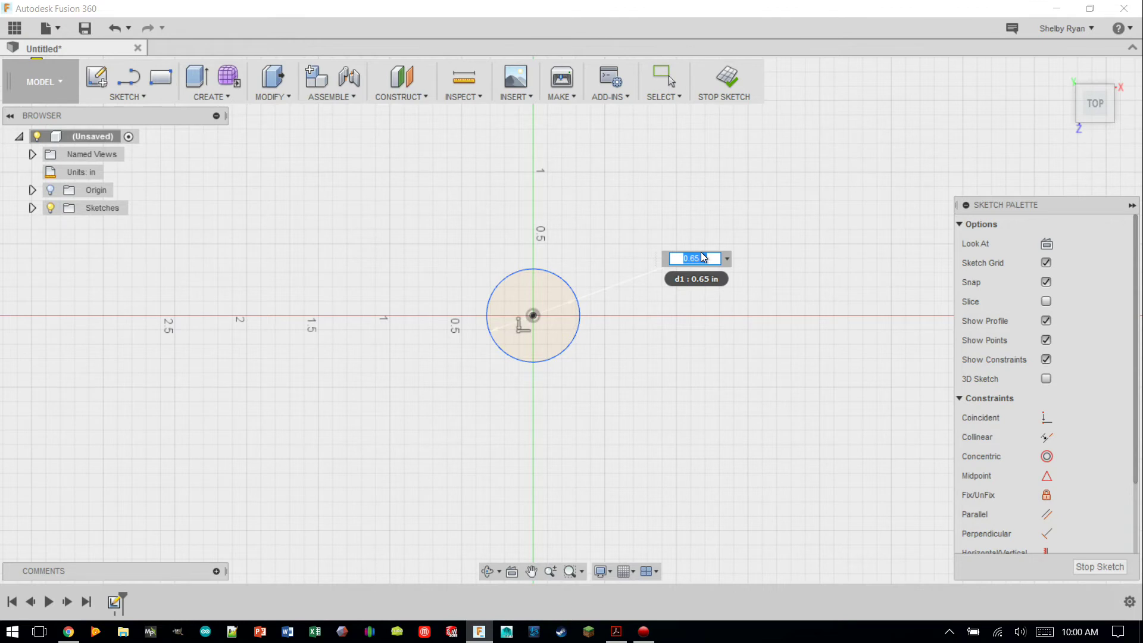
{"action": "type", "text": "0.86"}
{"action": "key", "text": "Return"}
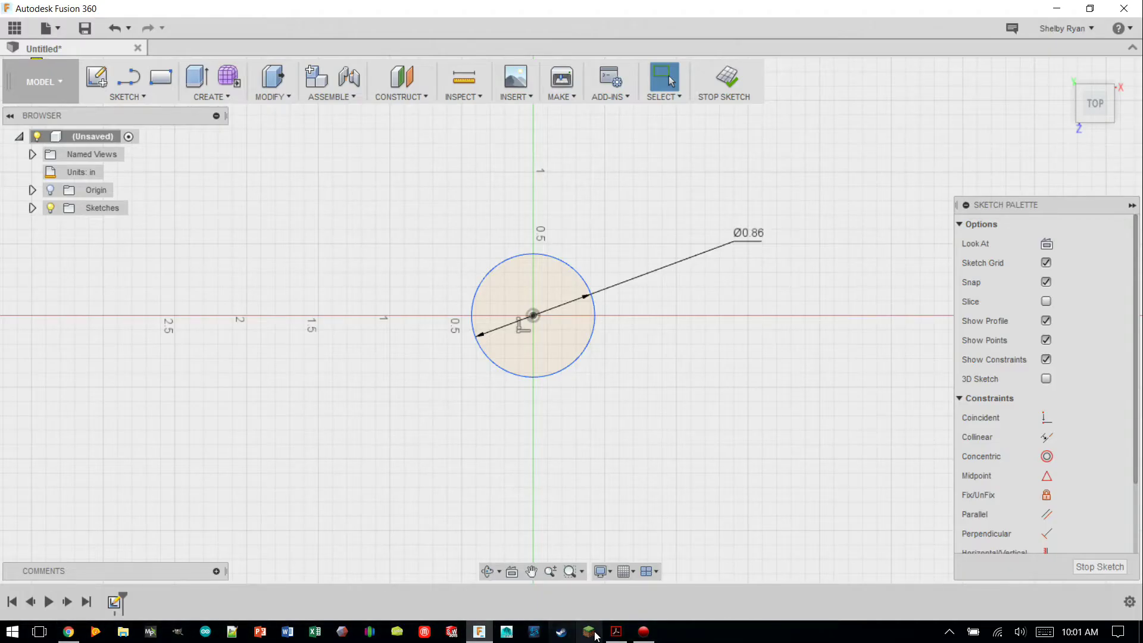
{"action": "left_click", "coordinate": [616, 631]}
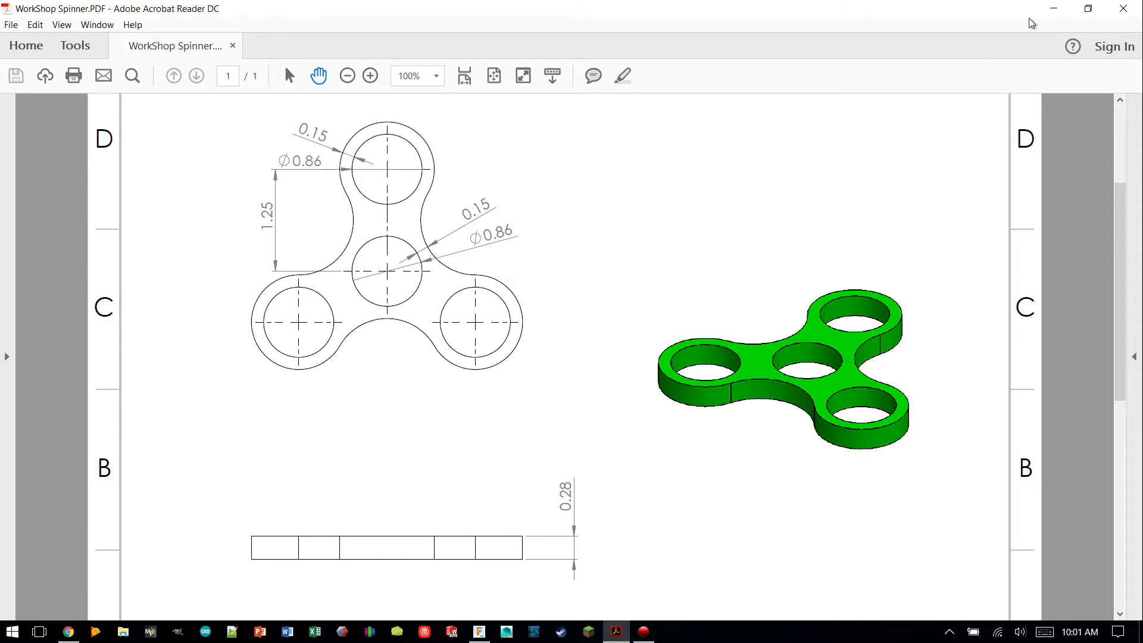
{"action": "left_click", "coordinate": [1053, 9]}
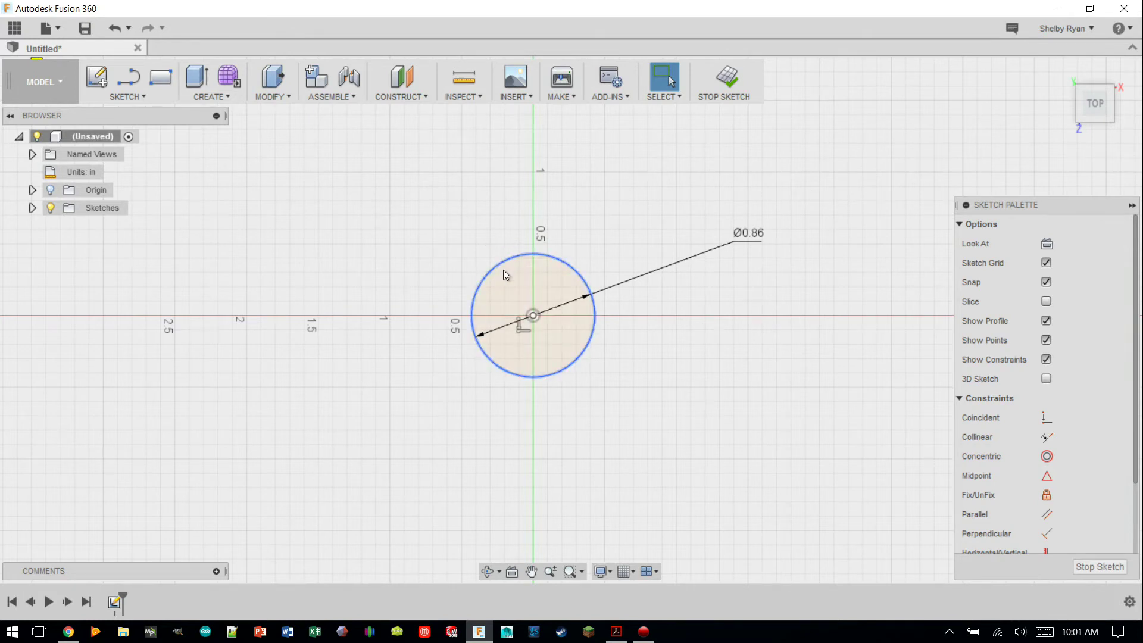
Draw a second centre-diameter circle above the origin on the vertical axis
{"action": "scroll", "coordinate": [593, 214], "scroll_direction": "down", "scroll_amount": 5}
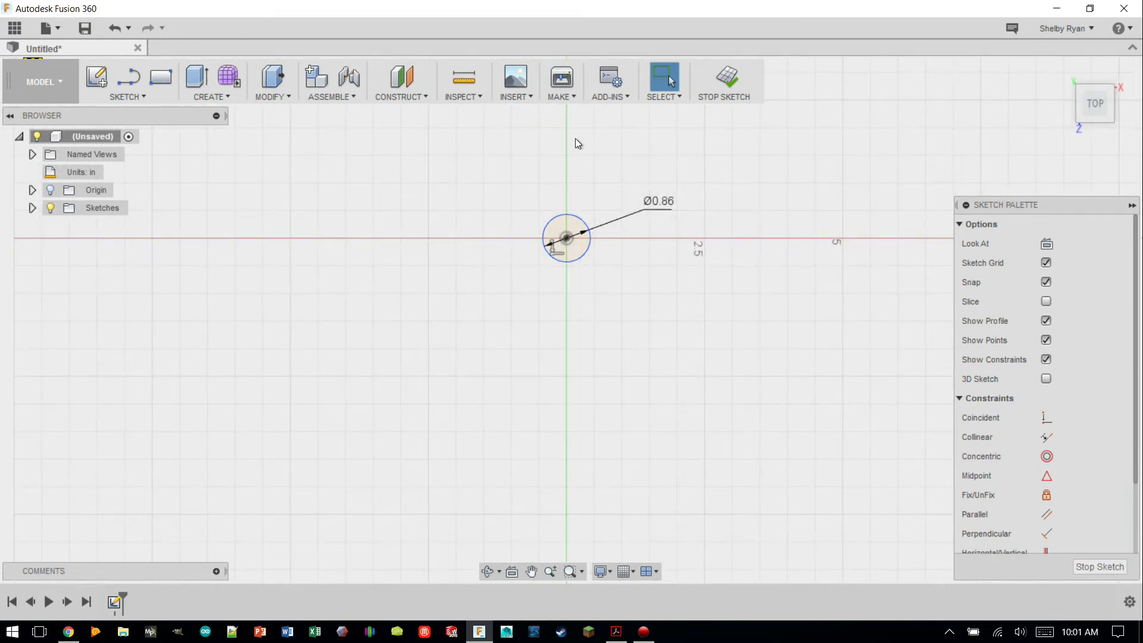
{"action": "scroll", "coordinate": [565, 173], "scroll_direction": "up", "scroll_amount": 5}
{"action": "scroll", "coordinate": [570, 178], "scroll_direction": "down", "scroll_amount": 1}
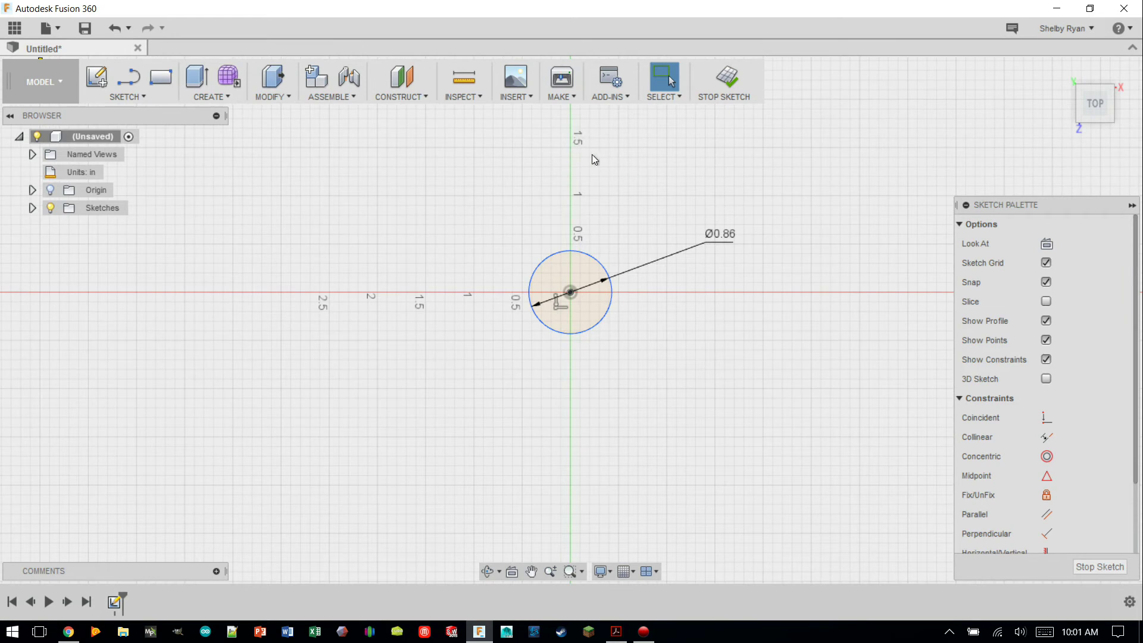
{"action": "left_click", "coordinate": [124, 95]}
{"action": "mouse_move", "coordinate": [139, 170]}
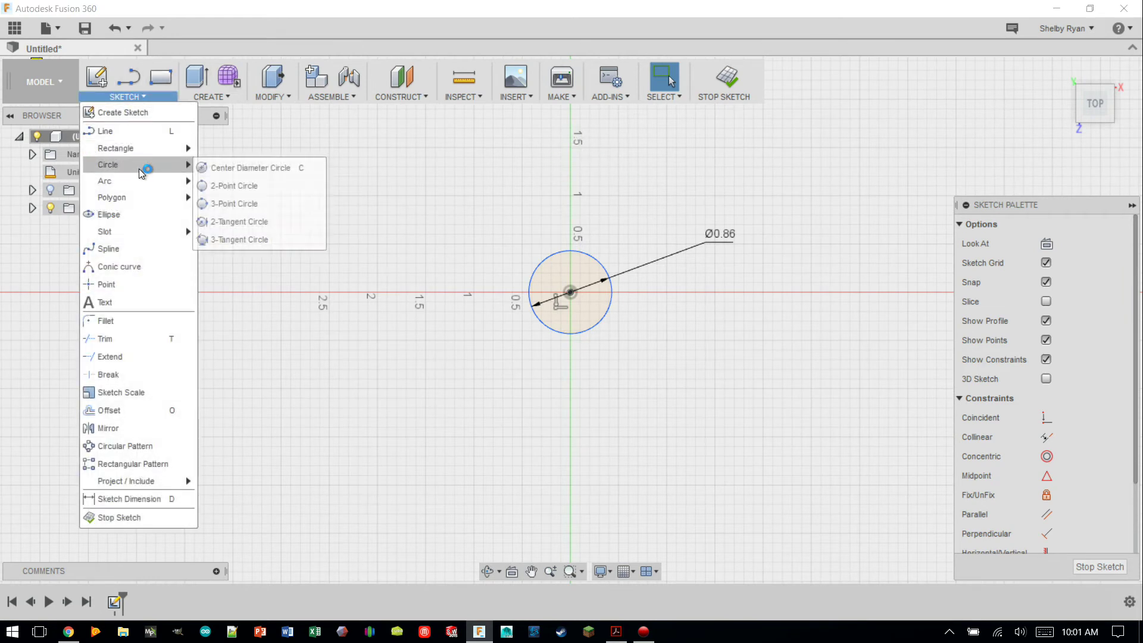
{"action": "left_click", "coordinate": [249, 168]}
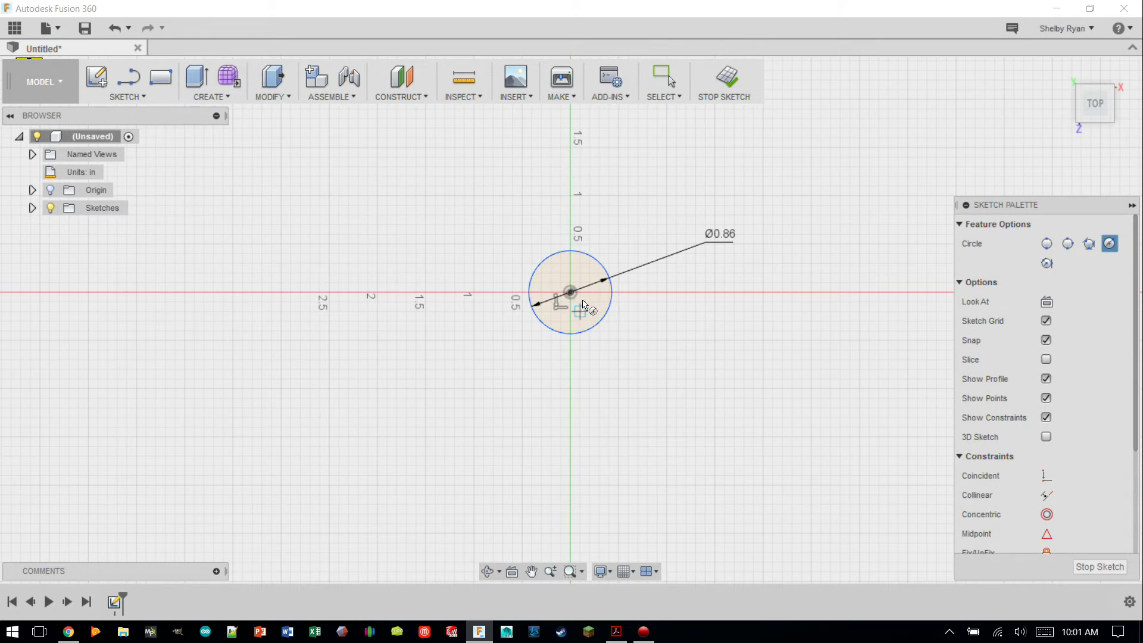
{"action": "left_click", "coordinate": [571, 138]}
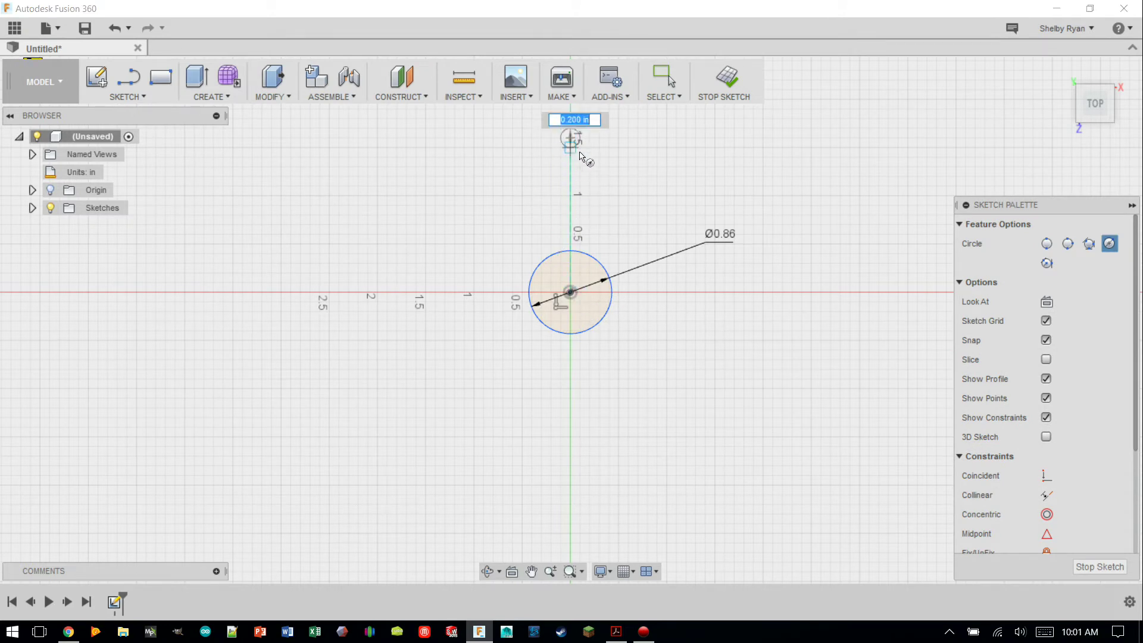
{"action": "left_click", "coordinate": [602, 168]}
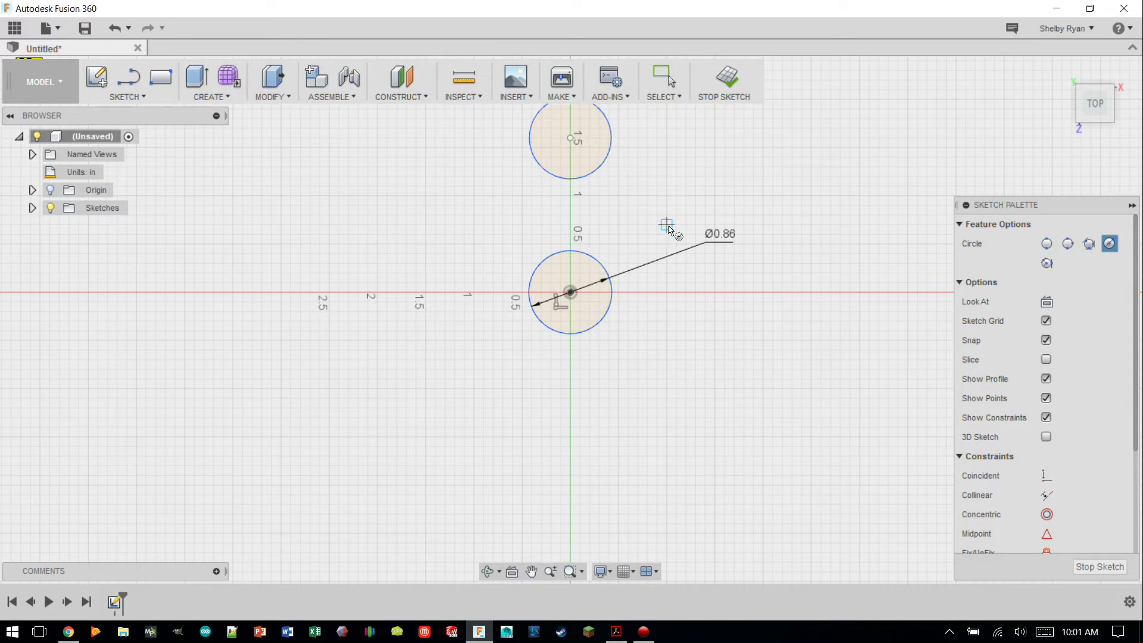
{"action": "key", "text": "Escape"}
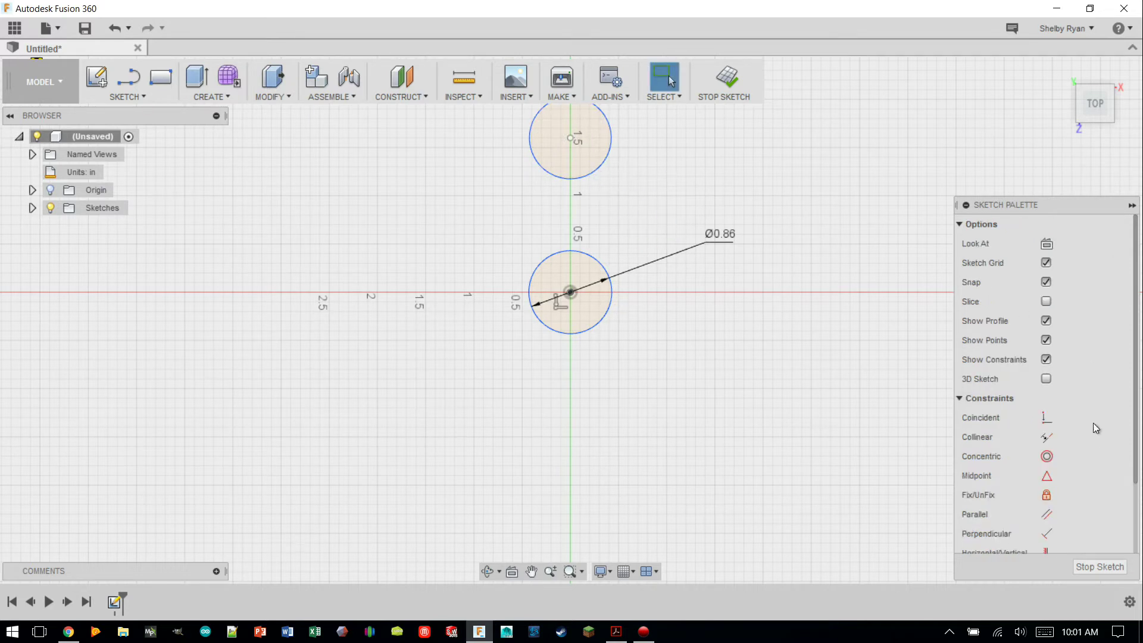
Constrain the upper and origin circles to be Equal in size
{"action": "left_click", "coordinate": [593, 172]}
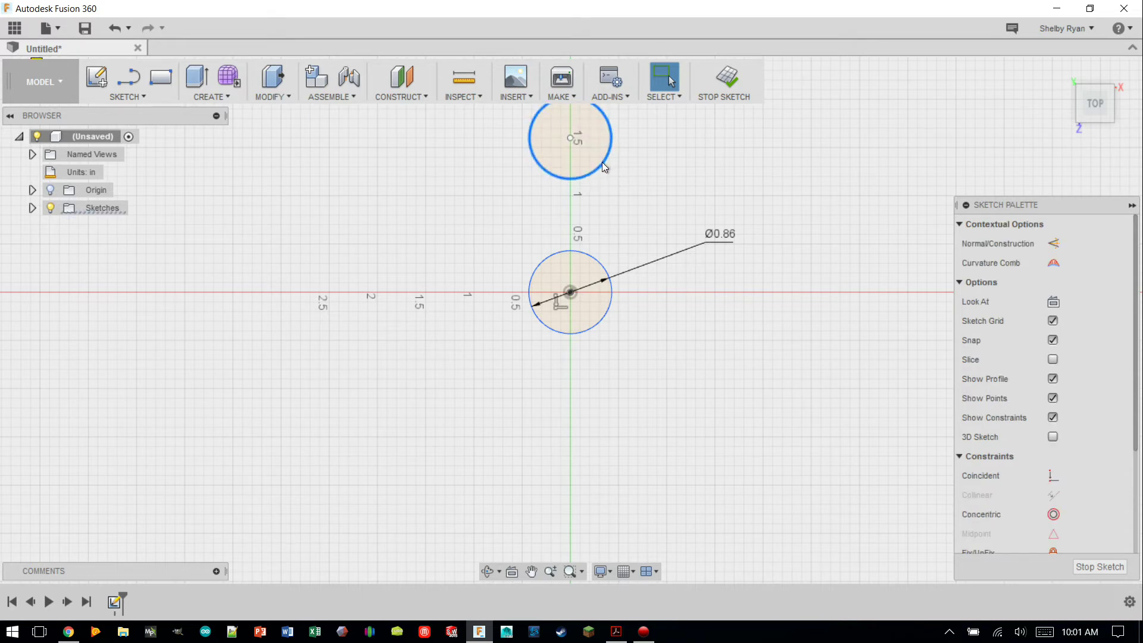
{"action": "left_click", "coordinate": [597, 263]}
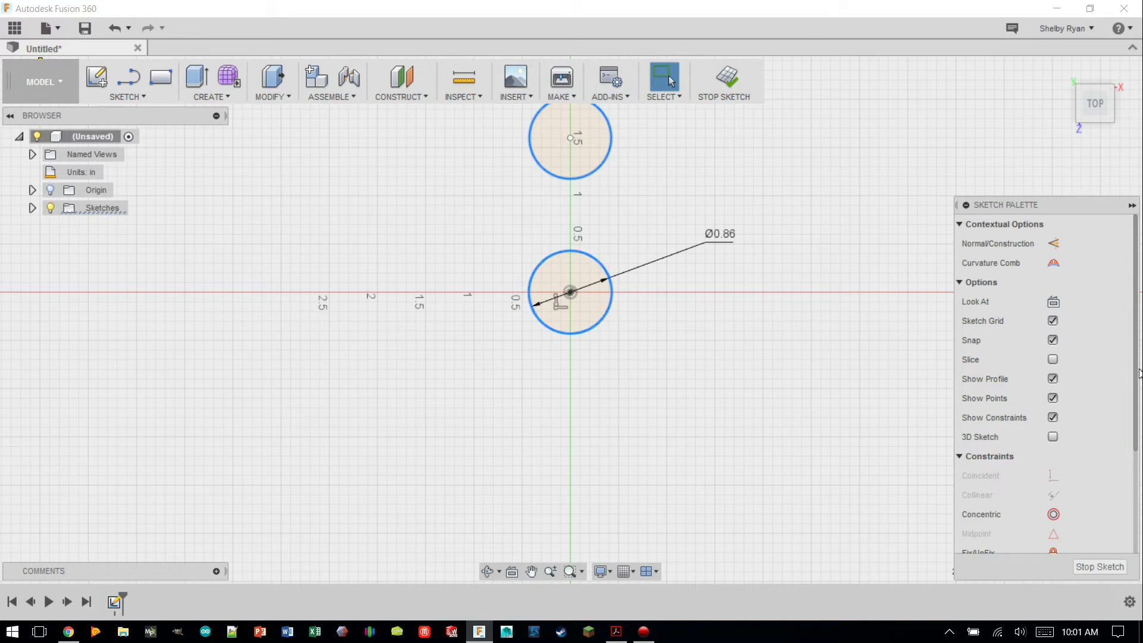
{"action": "scroll", "coordinate": [1102, 393], "scroll_direction": "down", "scroll_amount": 5}
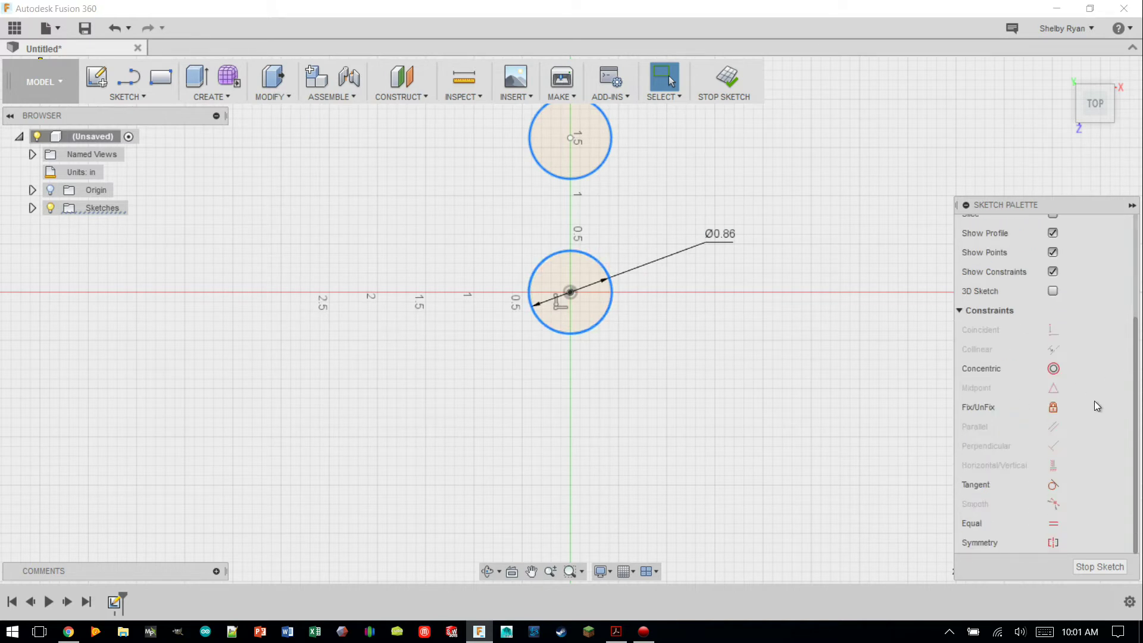
{"action": "left_click", "coordinate": [1053, 523]}
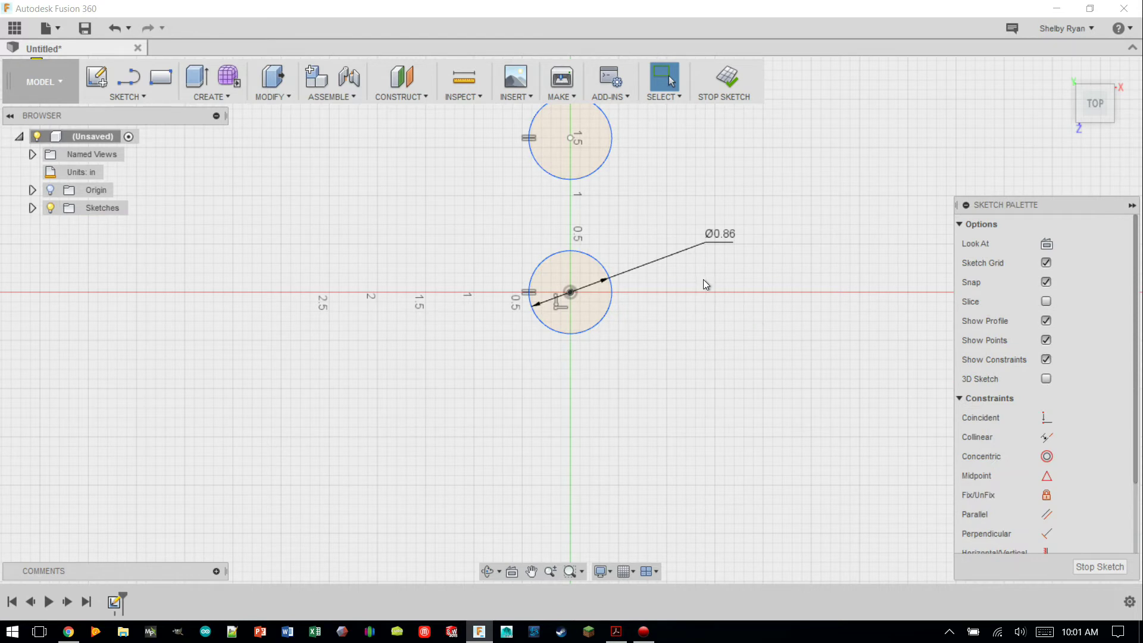
{"action": "scroll", "coordinate": [679, 232], "scroll_direction": "down", "scroll_amount": 3}
{"action": "scroll", "coordinate": [676, 180], "scroll_direction": "up", "scroll_amount": 2}
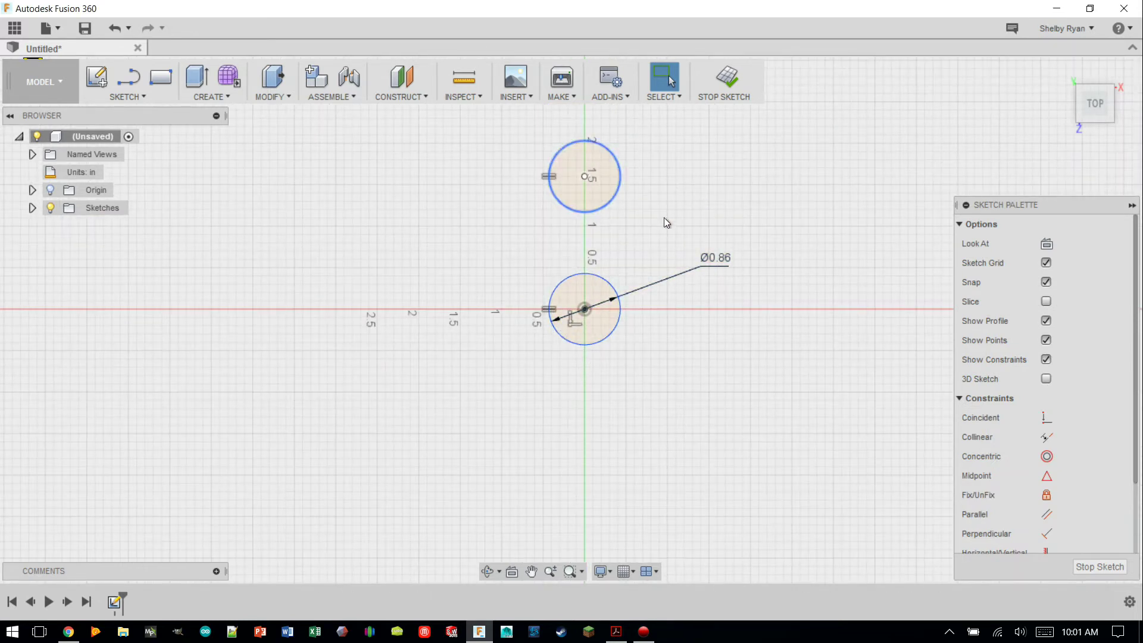
Test the shared diameter at 1 in, then restore it to 0.86 in
{"action": "double_click", "coordinate": [716, 258]}
{"action": "type", "text": "1"}
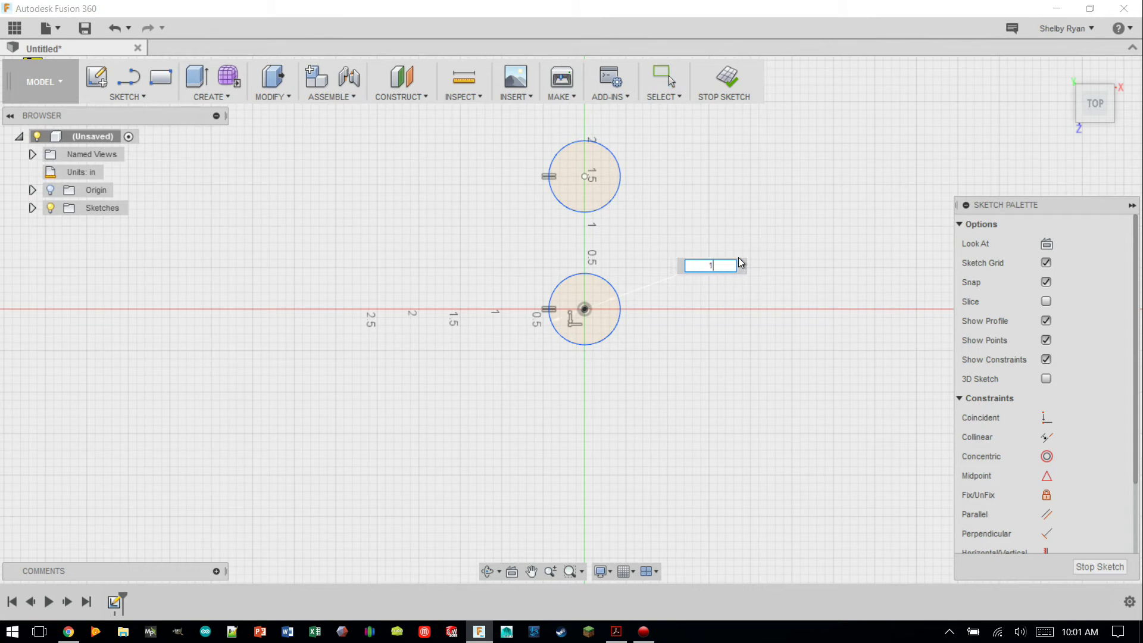
{"action": "key", "text": "Return"}
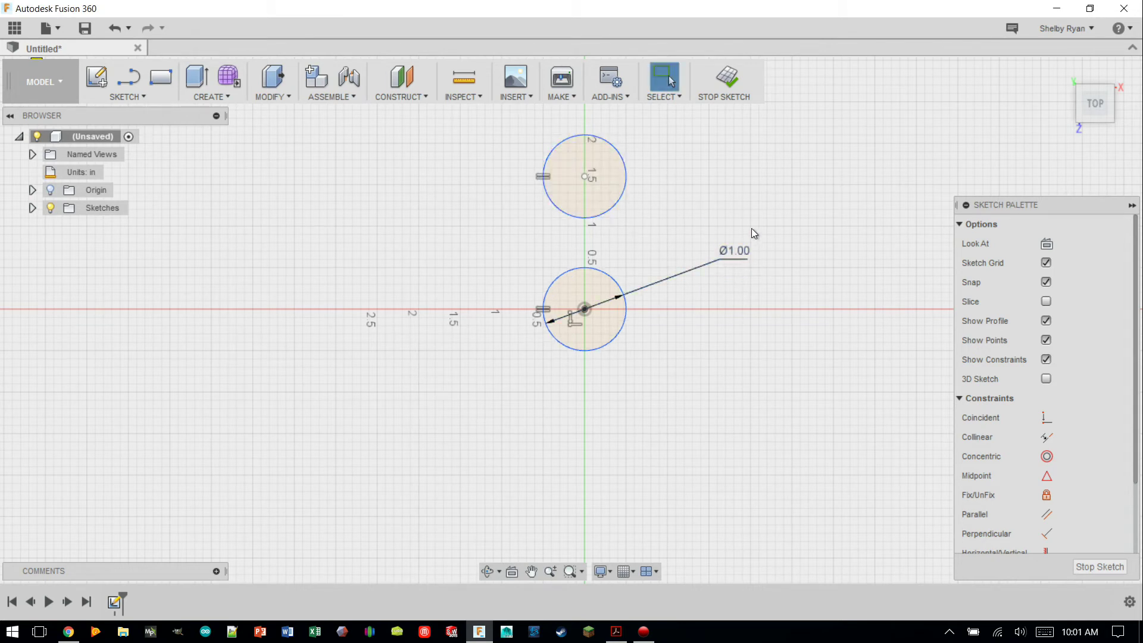
{"action": "double_click", "coordinate": [736, 255]}
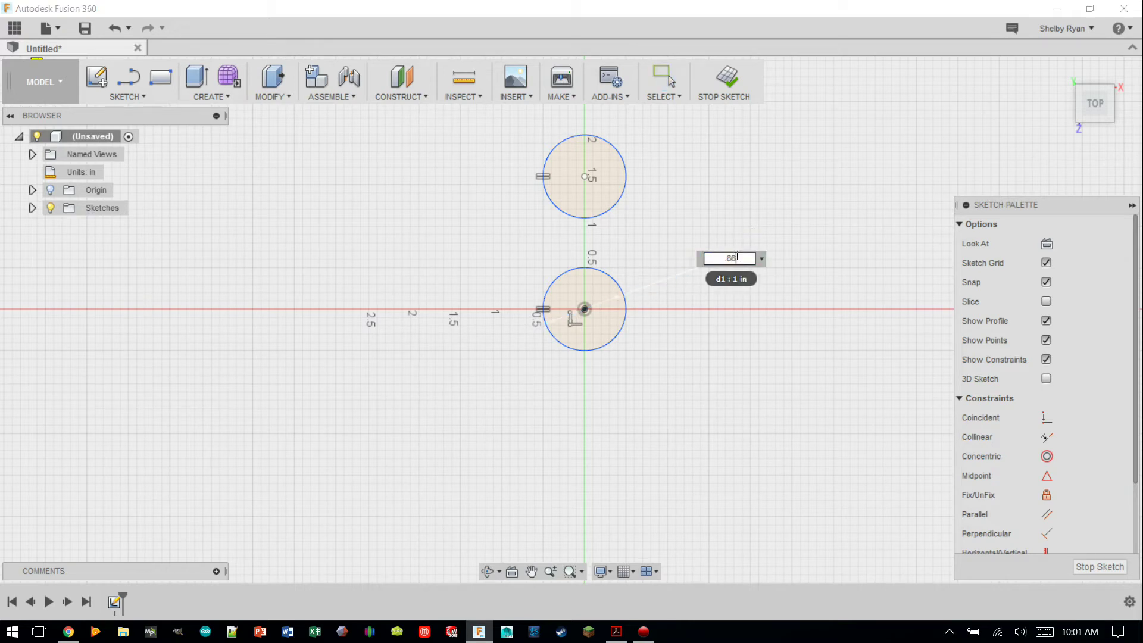
{"action": "key", "text": "Return"}
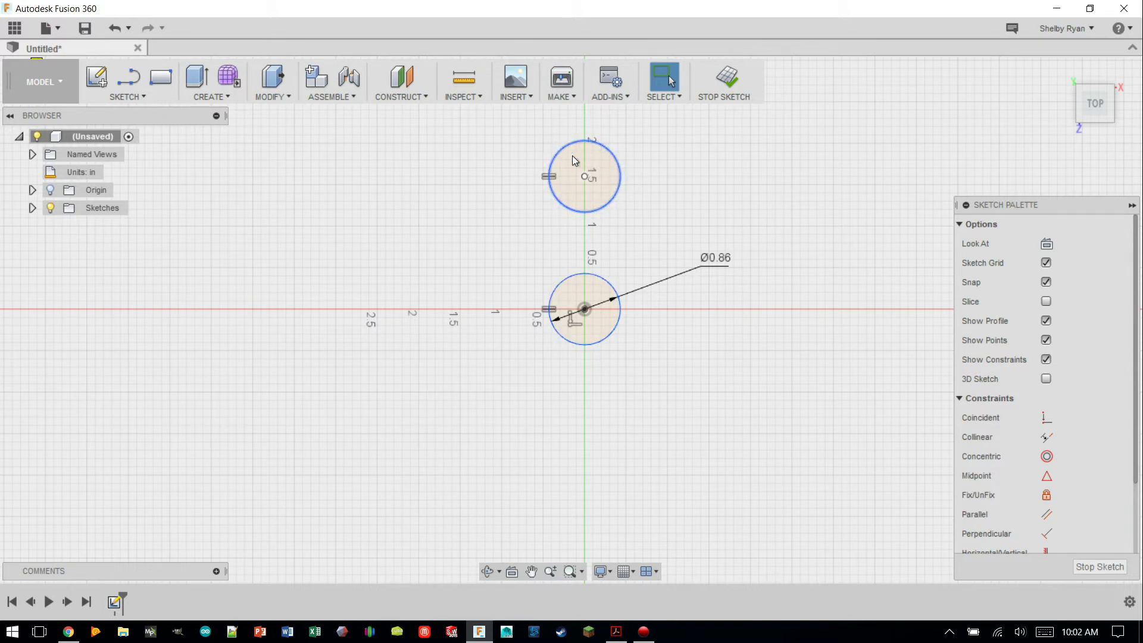
{"action": "left_click", "coordinate": [616, 194]}
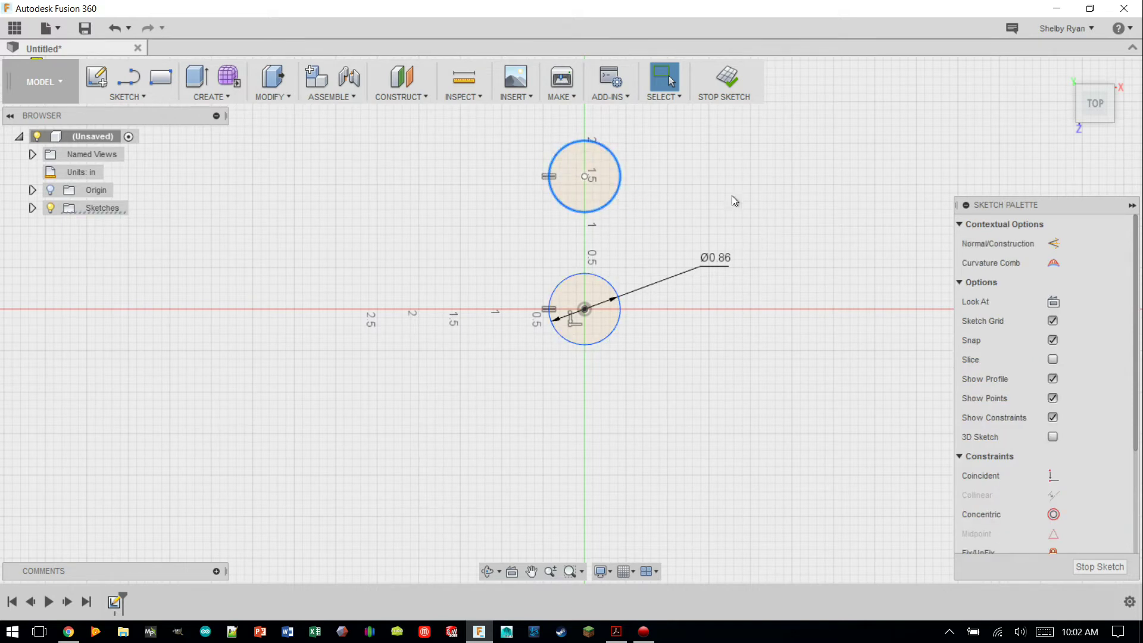
Begin offsetting the upper circle's outline, checking the spinner reference drawing
{"action": "left_click", "coordinate": [129, 97]}
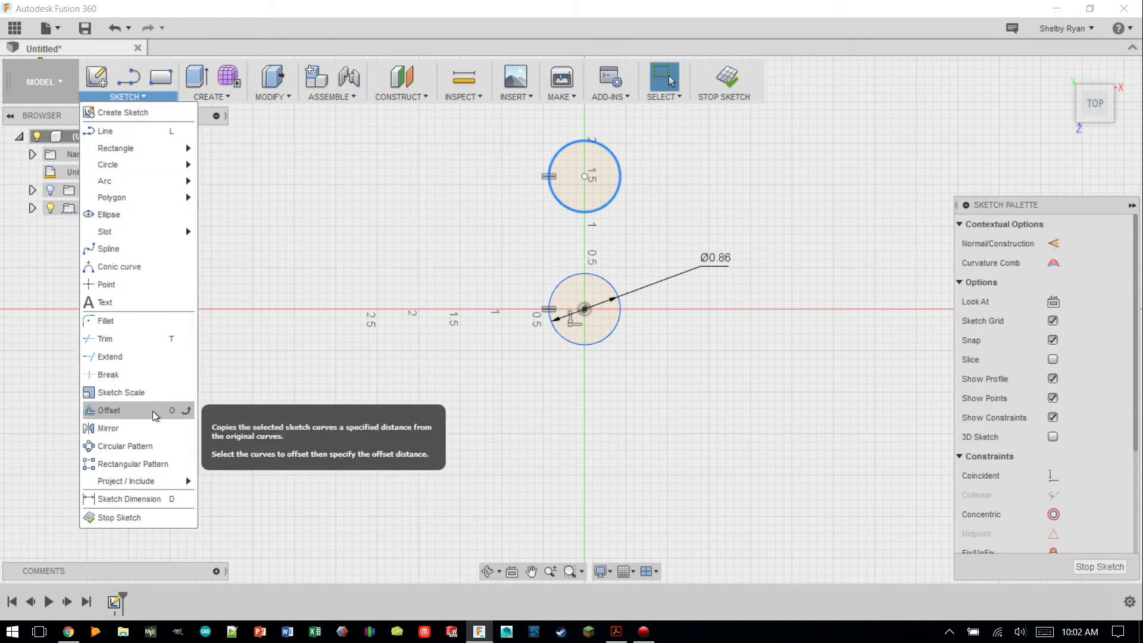
{"action": "left_click", "coordinate": [177, 415]}
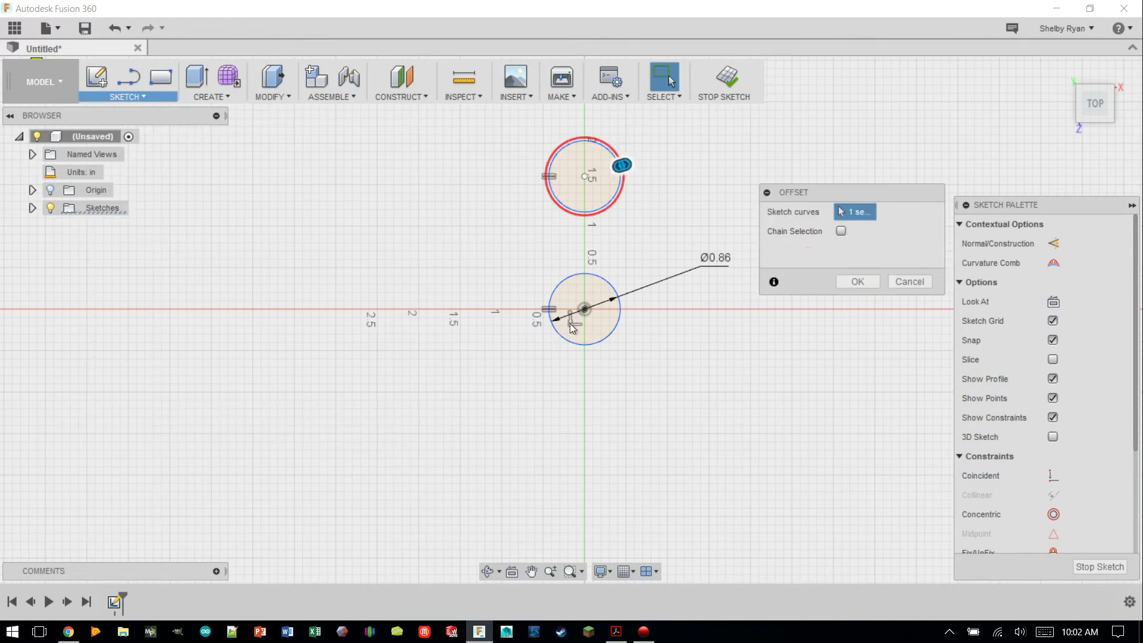
{"action": "scroll", "coordinate": [601, 183], "scroll_direction": "up", "scroll_amount": 5}
{"action": "scroll", "coordinate": [657, 212], "scroll_direction": "down", "scroll_amount": 3}
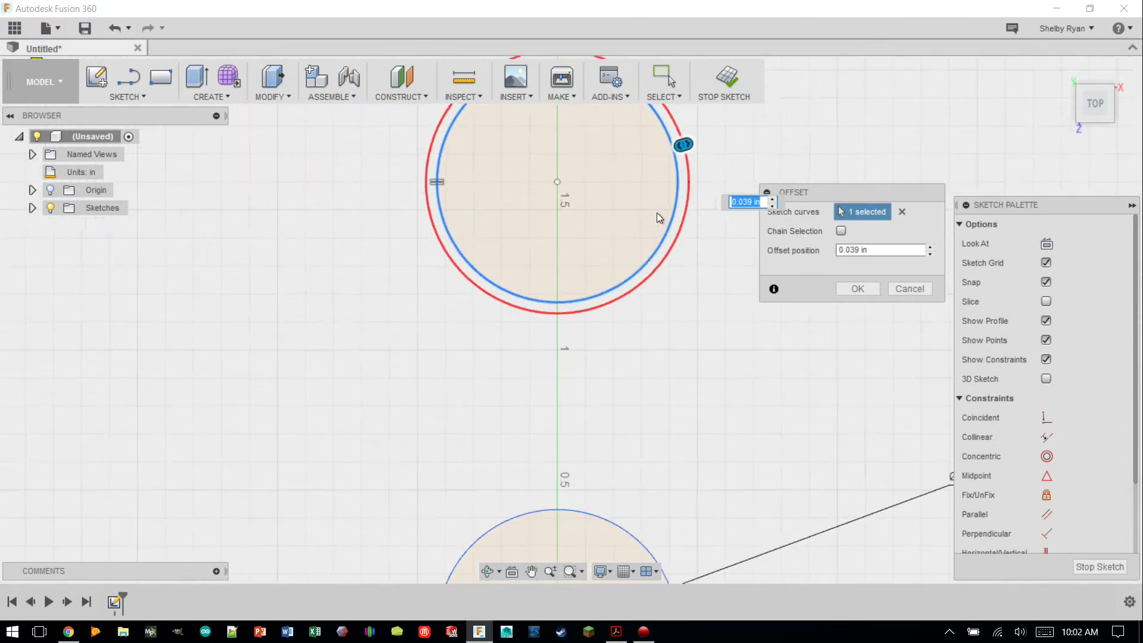
{"action": "scroll", "coordinate": [644, 133], "scroll_direction": "up", "scroll_amount": 3}
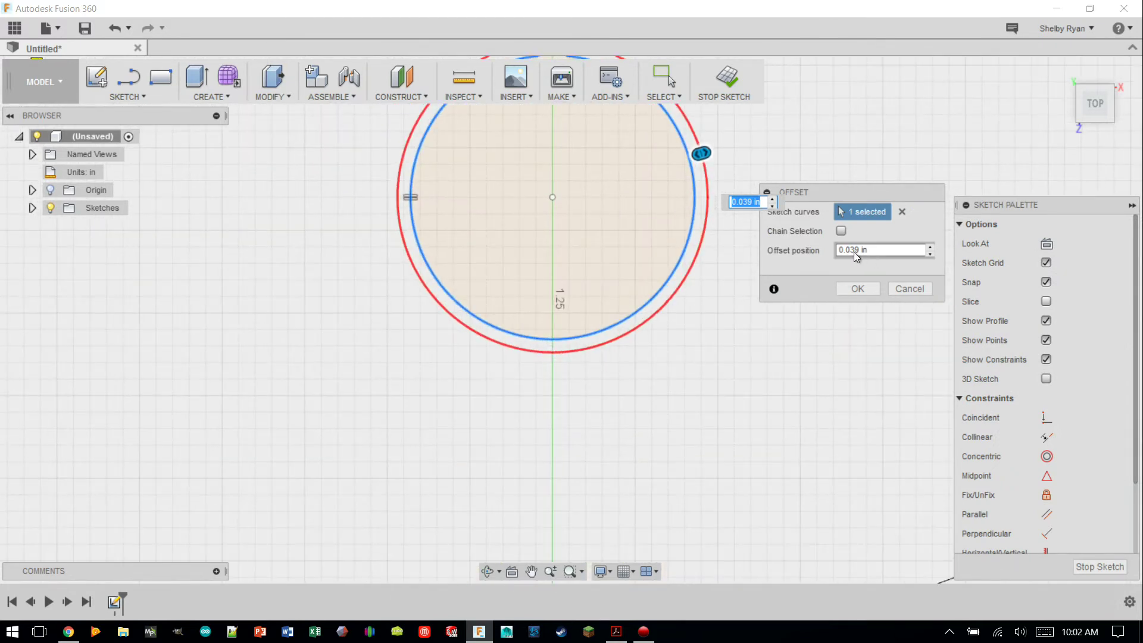
{"action": "scroll", "coordinate": [697, 219], "scroll_direction": "down", "scroll_amount": 3}
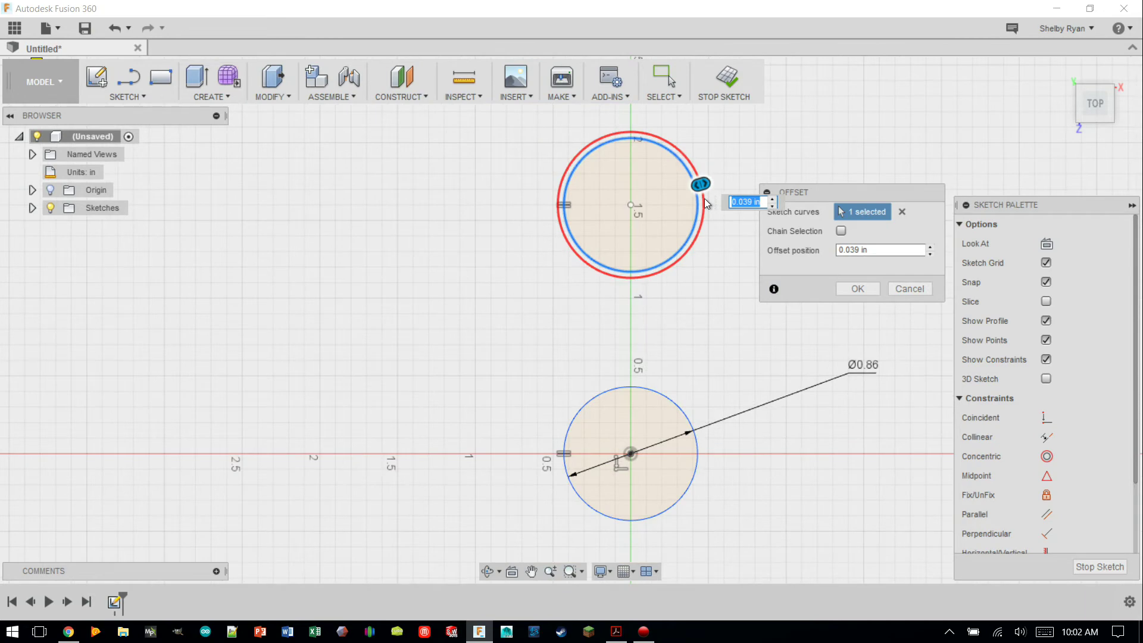
{"action": "scroll", "coordinate": [705, 198], "scroll_direction": "up", "scroll_amount": 2}
{"action": "left_click", "coordinate": [616, 632]}
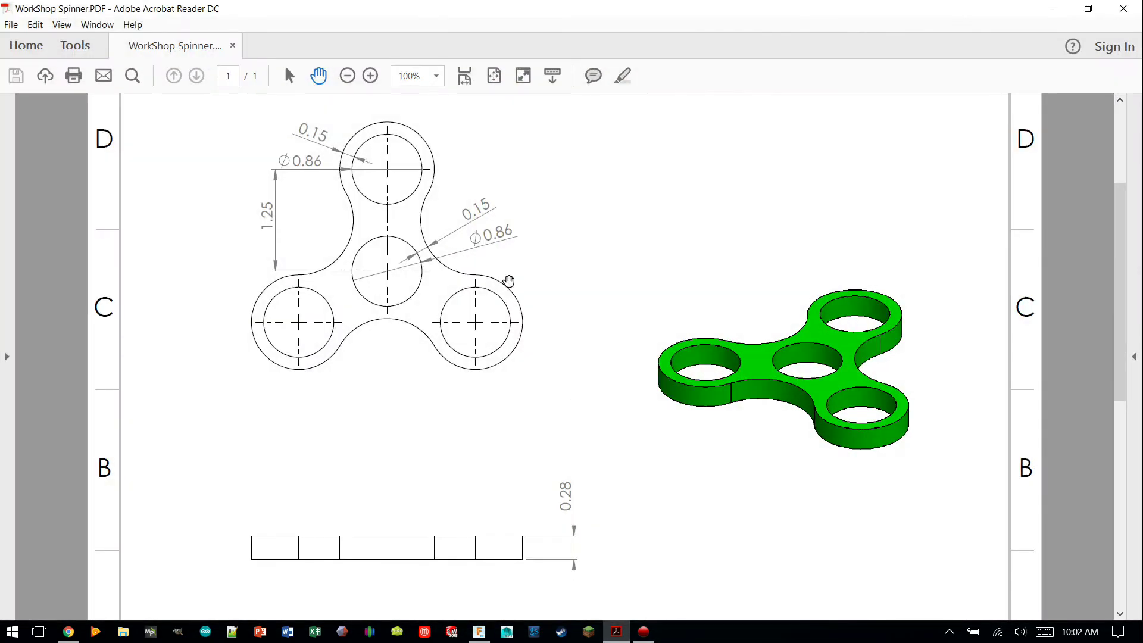
{"action": "left_click", "coordinate": [1054, 8]}
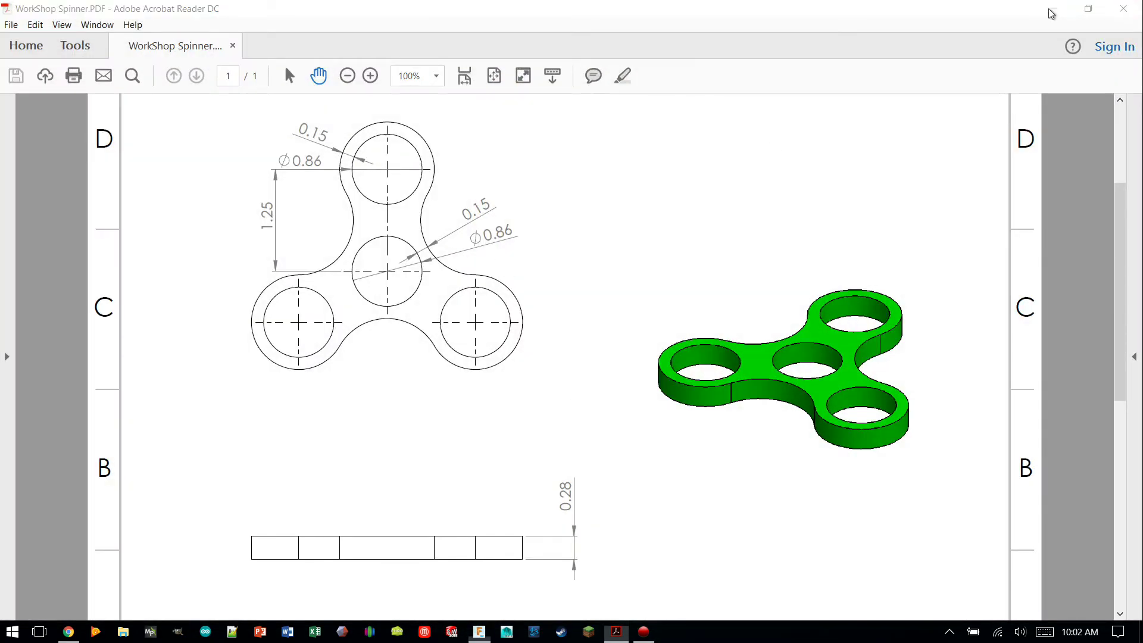
Set the offset distance to 0.15 in to create the concentric outer circle
{"action": "left_click", "coordinate": [890, 246]}
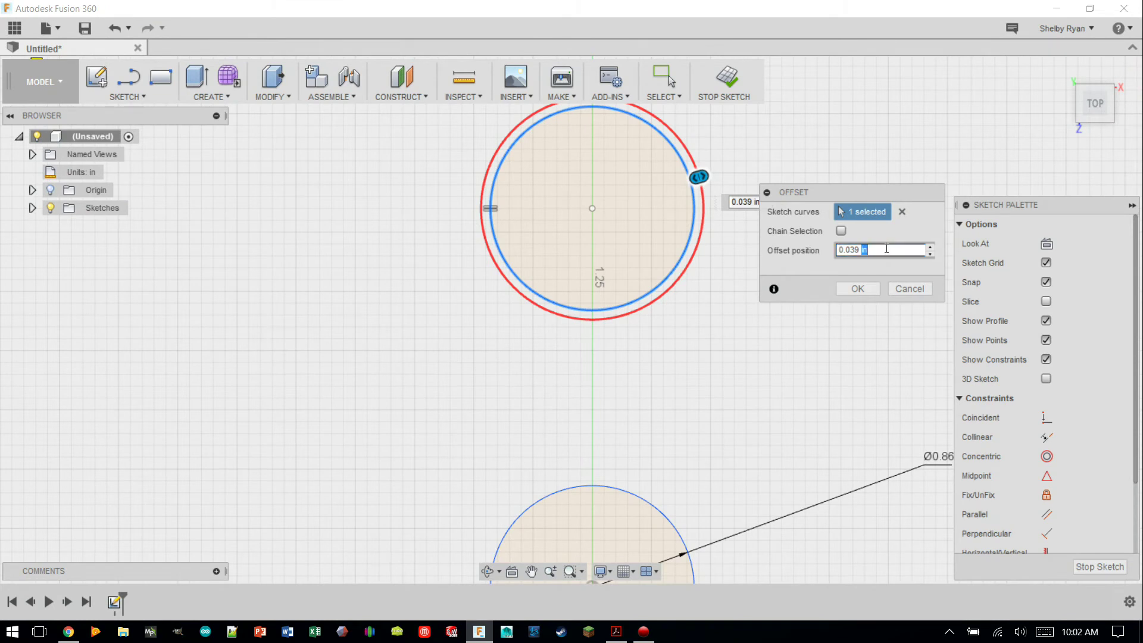
{"action": "key", "text": "ctrl+a"}
{"action": "key", "text": "BackSpace"}
{"action": "type", "text": ".15"}
{"action": "key", "text": "Return"}
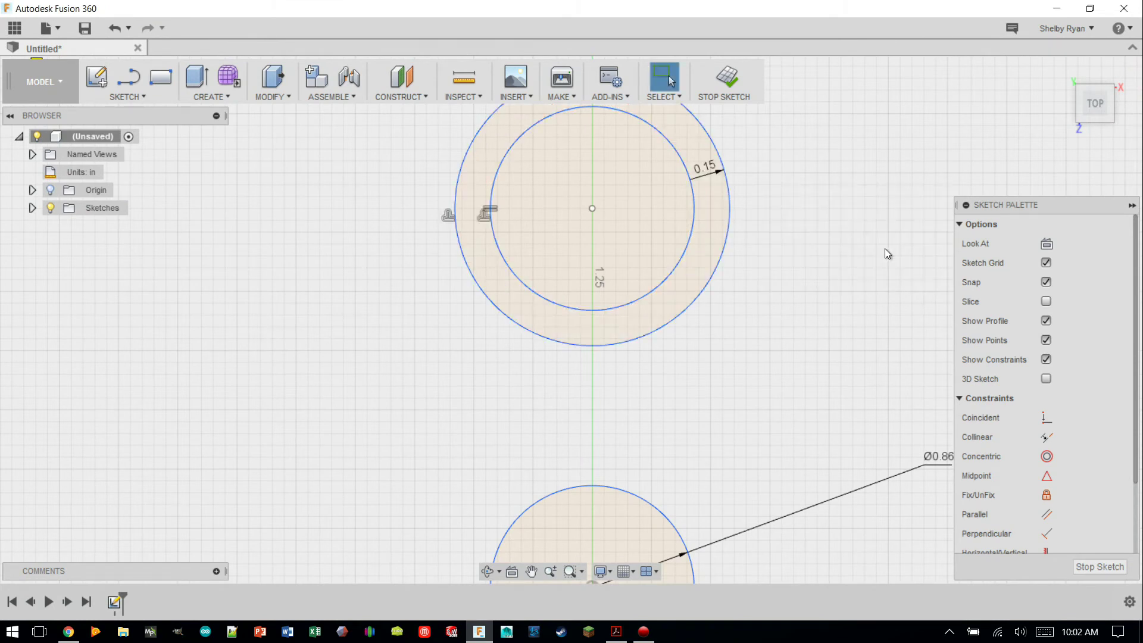
Try a 0.2 in offset dimension, then restore it to 0.15 in
{"action": "scroll", "coordinate": [737, 173], "scroll_direction": "down", "scroll_amount": 2}
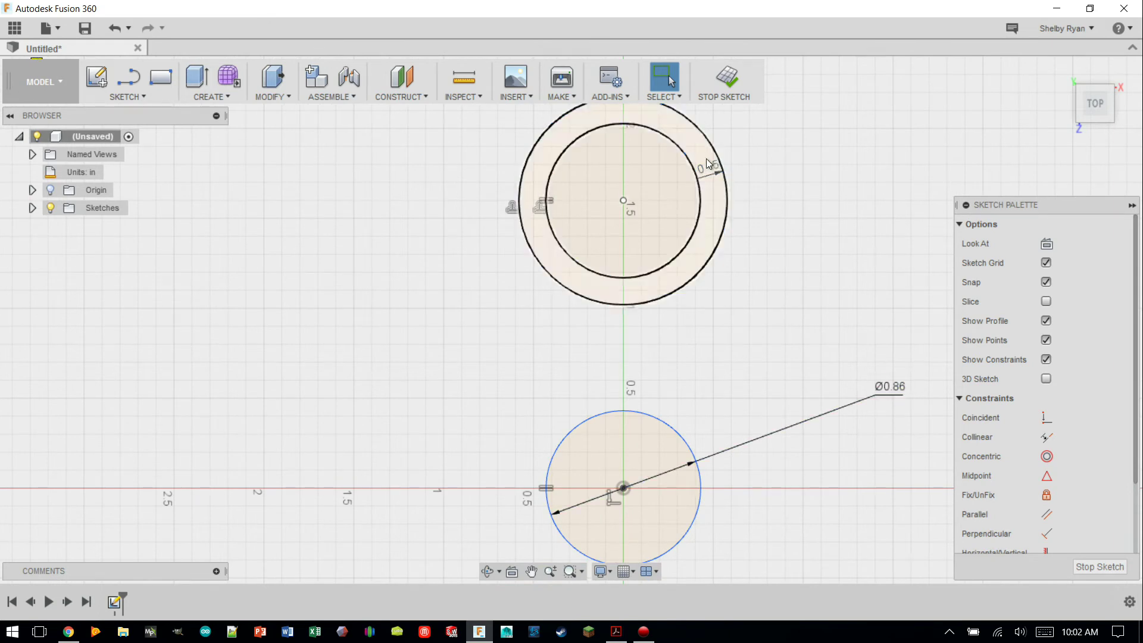
{"action": "double_click", "coordinate": [713, 168]}
{"action": "type", "text": ".2"}
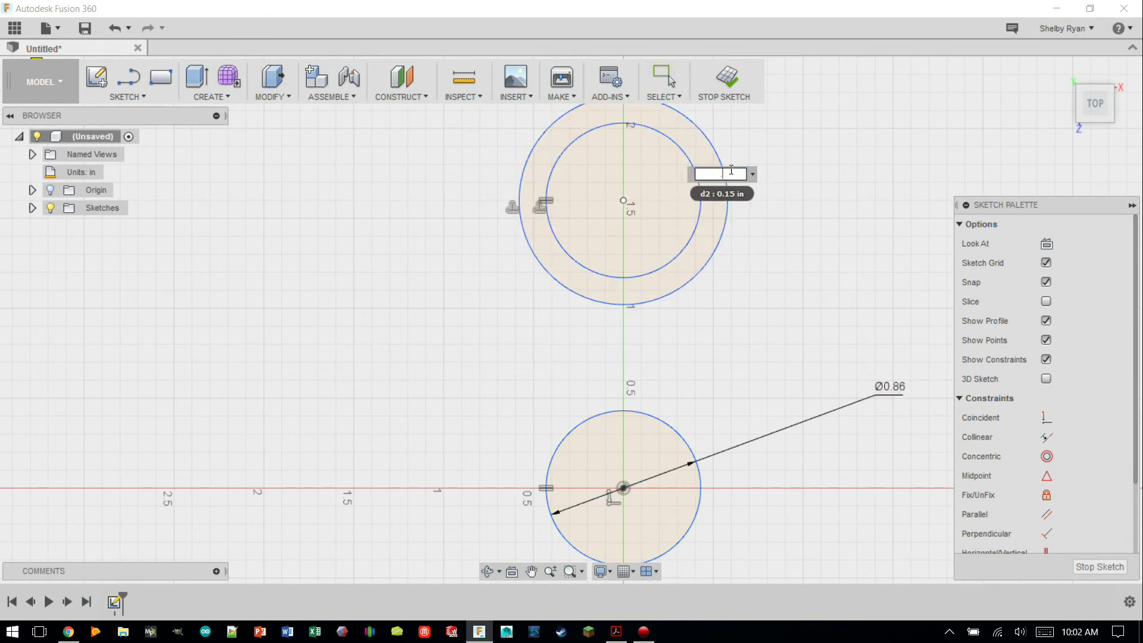
{"action": "key", "text": "Return"}
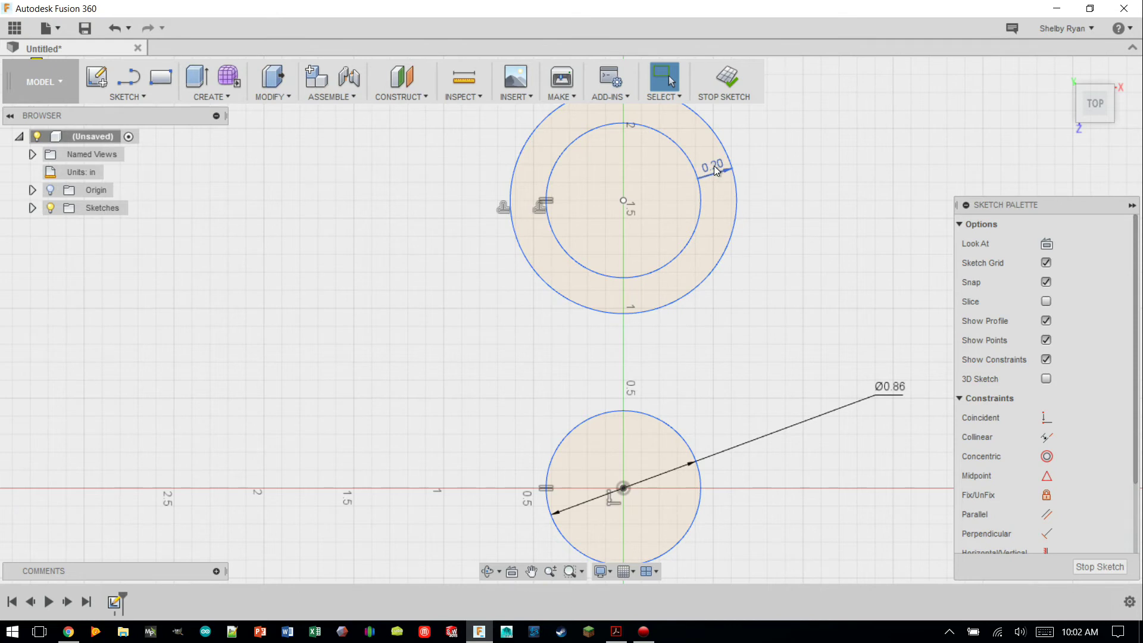
{"action": "double_click", "coordinate": [715, 169]}
{"action": "type", "text": ".15"}
{"action": "key", "text": "Return"}
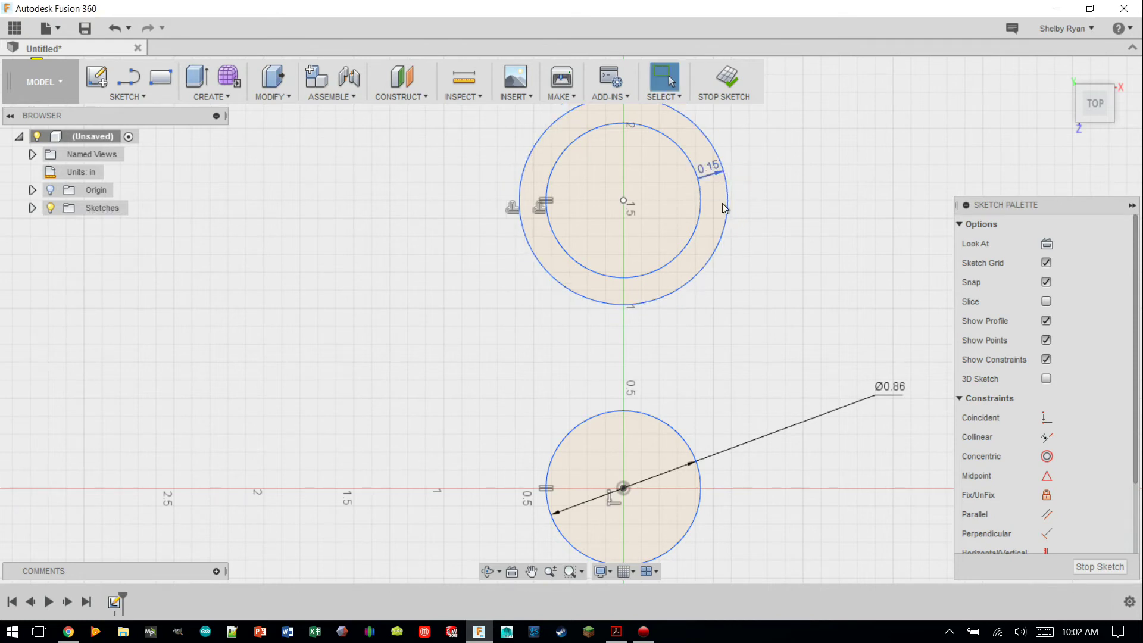
{"action": "scroll", "coordinate": [723, 203], "scroll_direction": "down", "scroll_amount": 4}
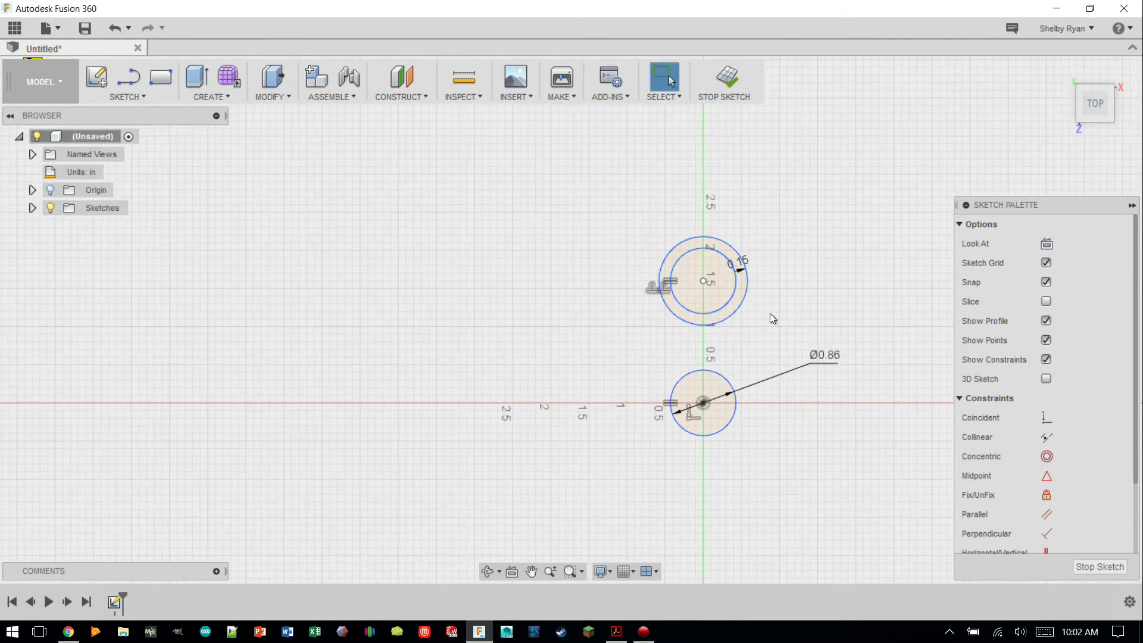
{"action": "left_click", "coordinate": [617, 632]}
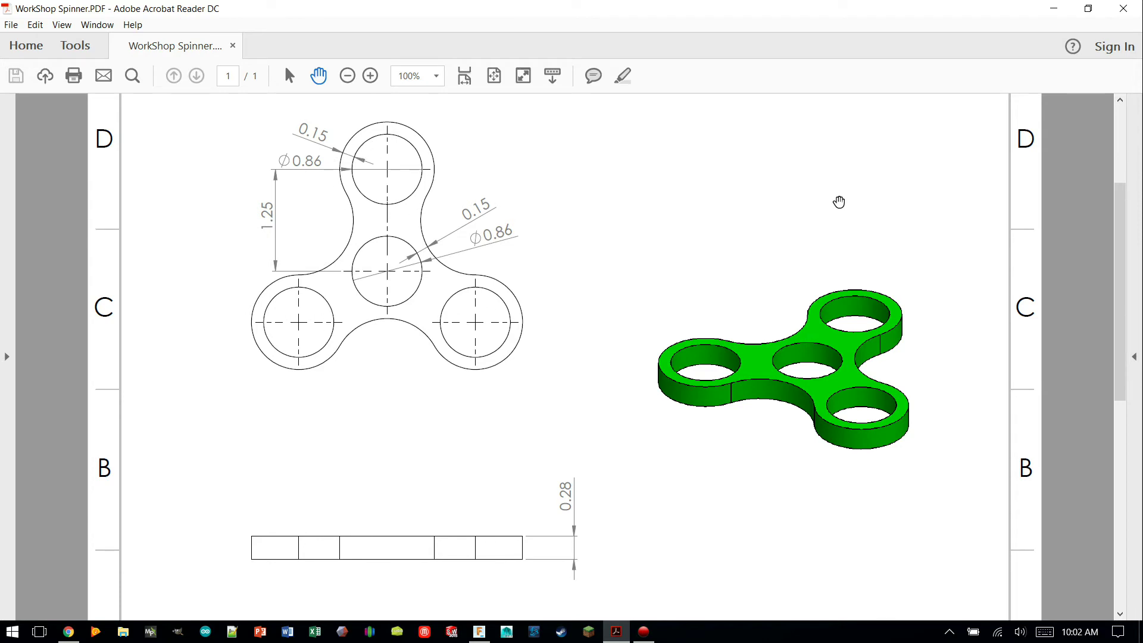
{"action": "left_click", "coordinate": [1055, 6]}
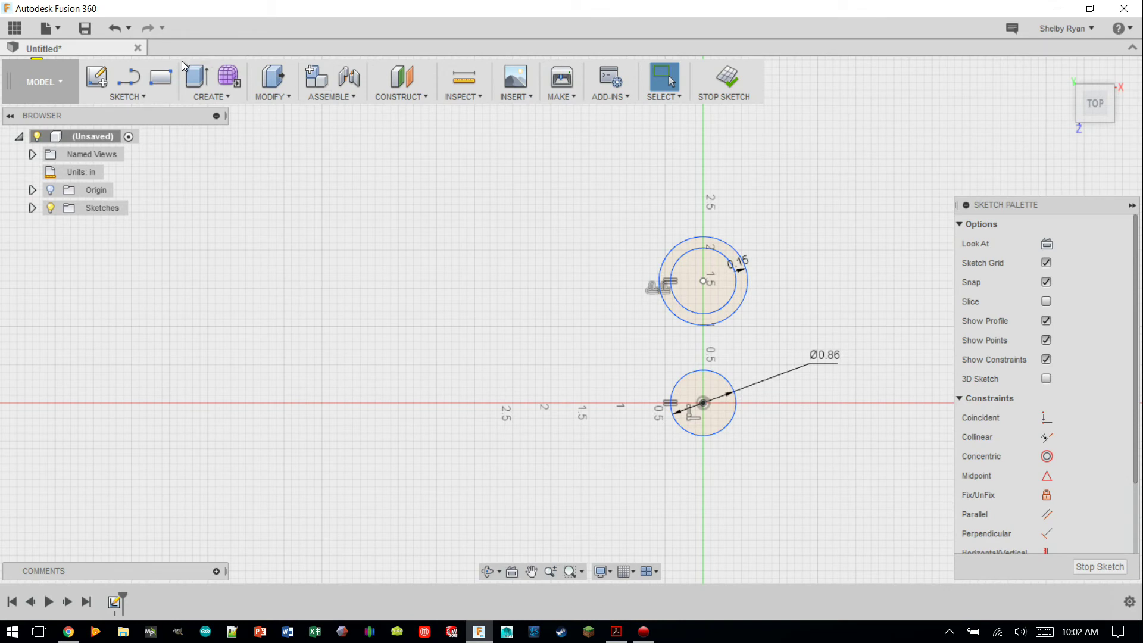
Circular-pattern both upper circles about the centre circle's centre point, Quantity 4
{"action": "left_click", "coordinate": [134, 98]}
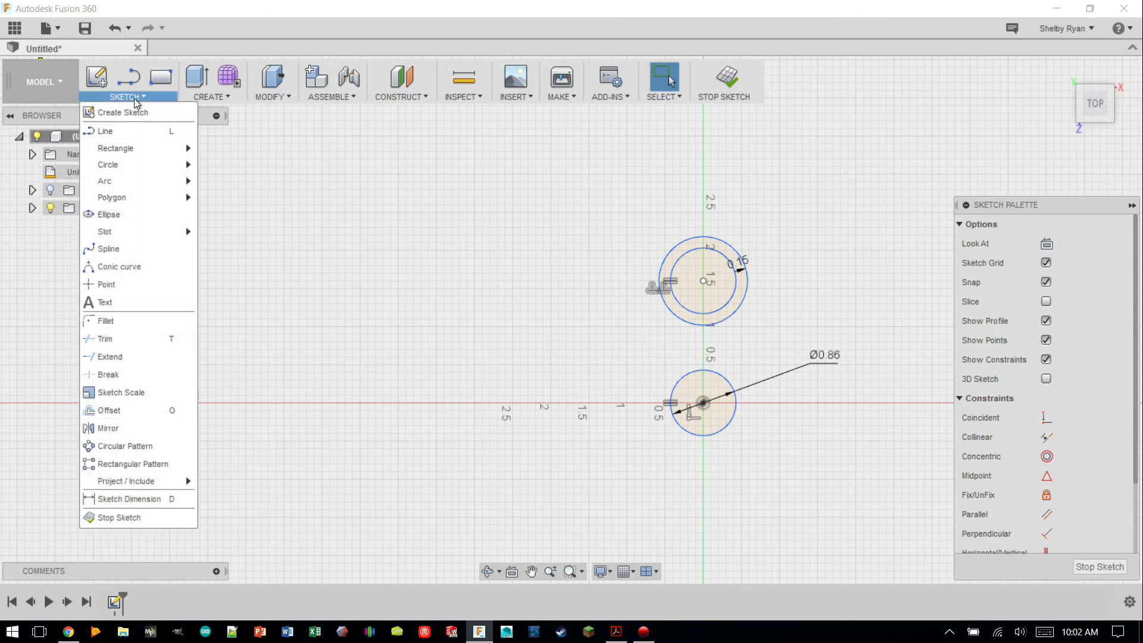
{"action": "left_click", "coordinate": [156, 452]}
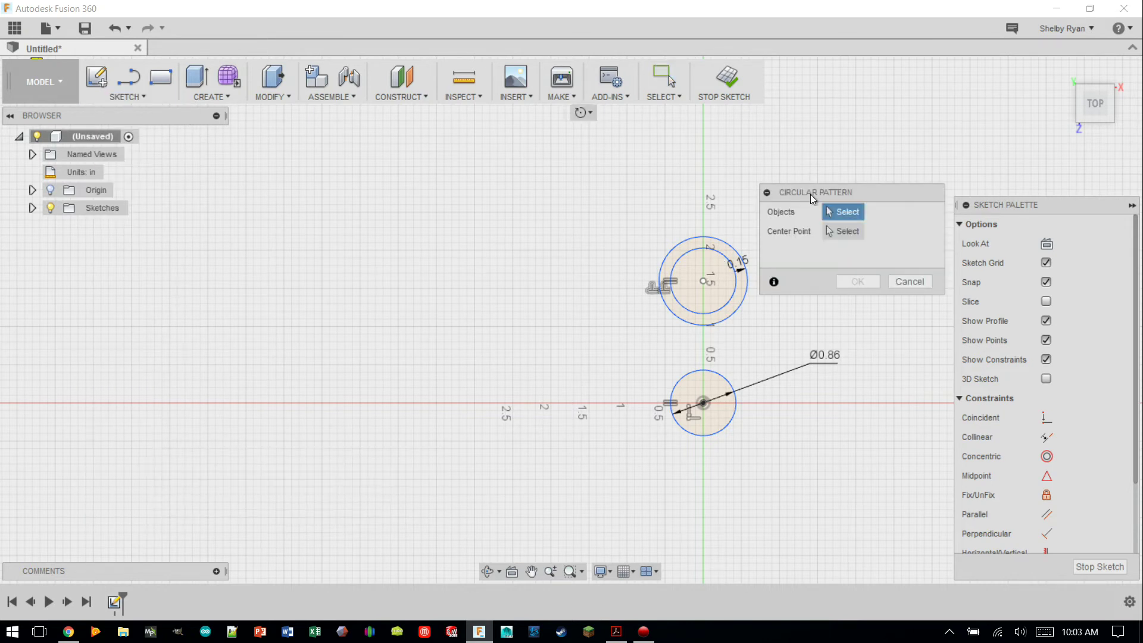
{"action": "left_click_drag", "start_coordinate": [813, 198], "coordinate": [284, 181]}
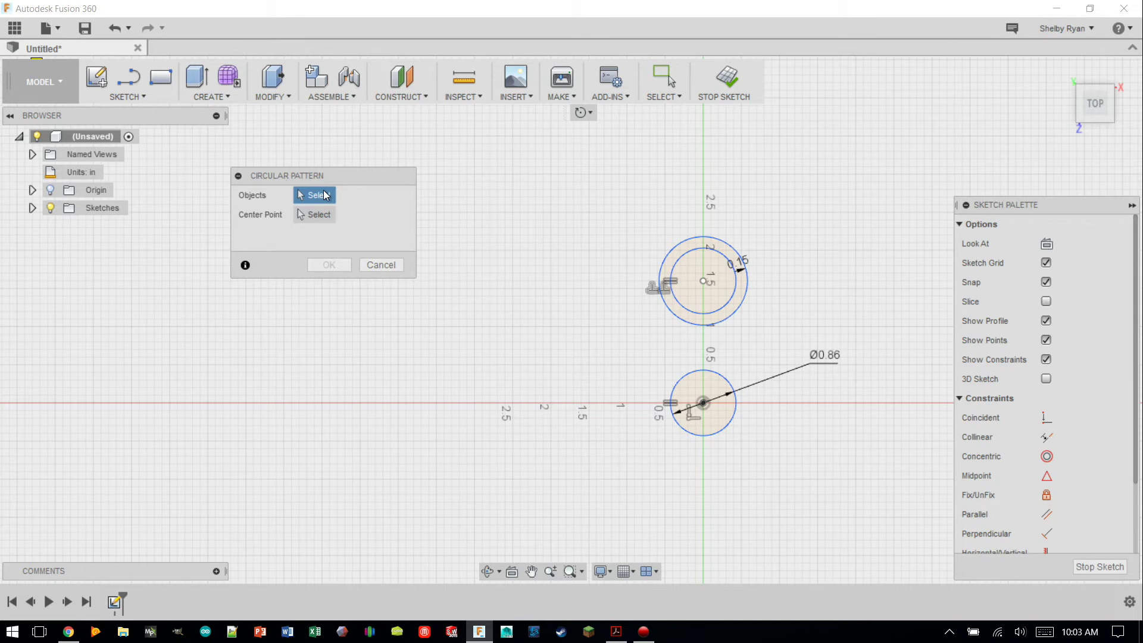
{"action": "left_click", "coordinate": [684, 259]}
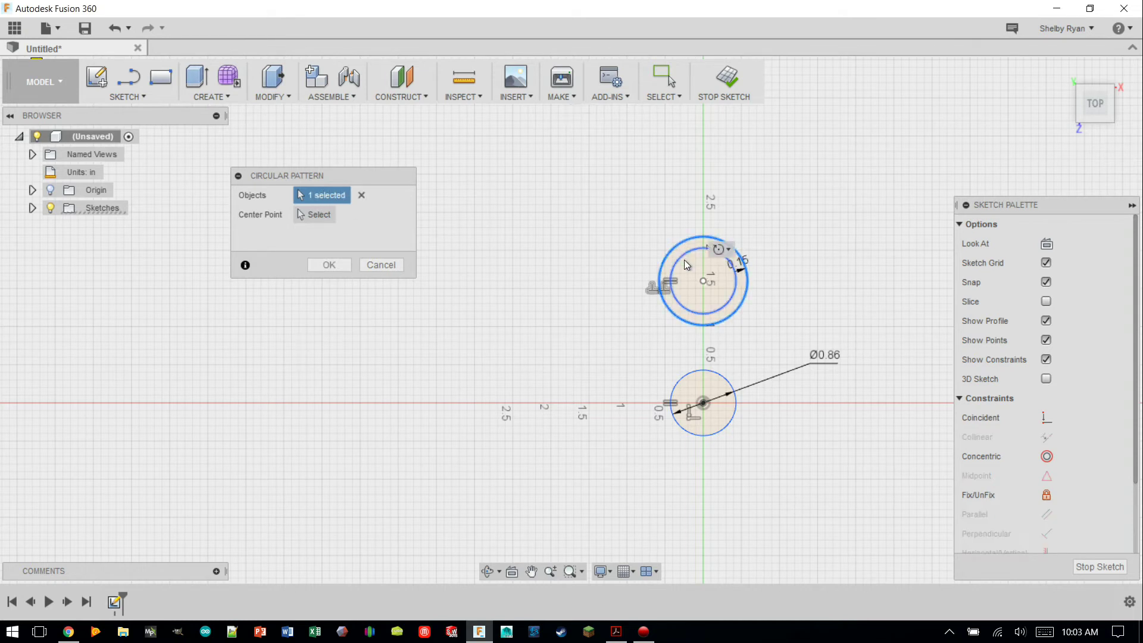
{"action": "left_click", "coordinate": [685, 254]}
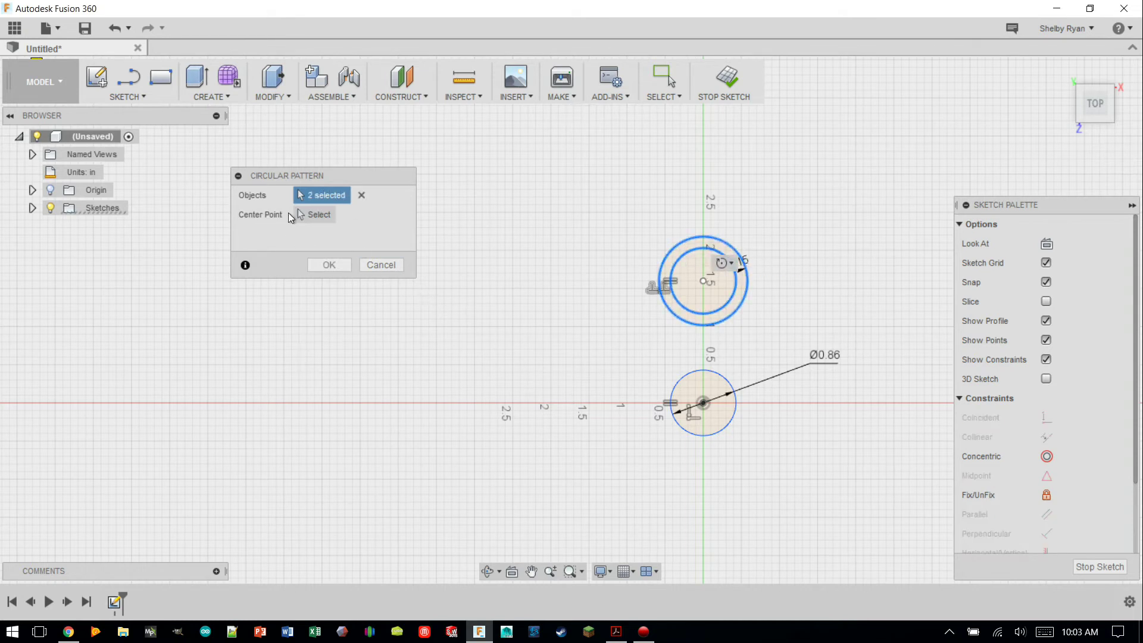
{"action": "left_click", "coordinate": [315, 214]}
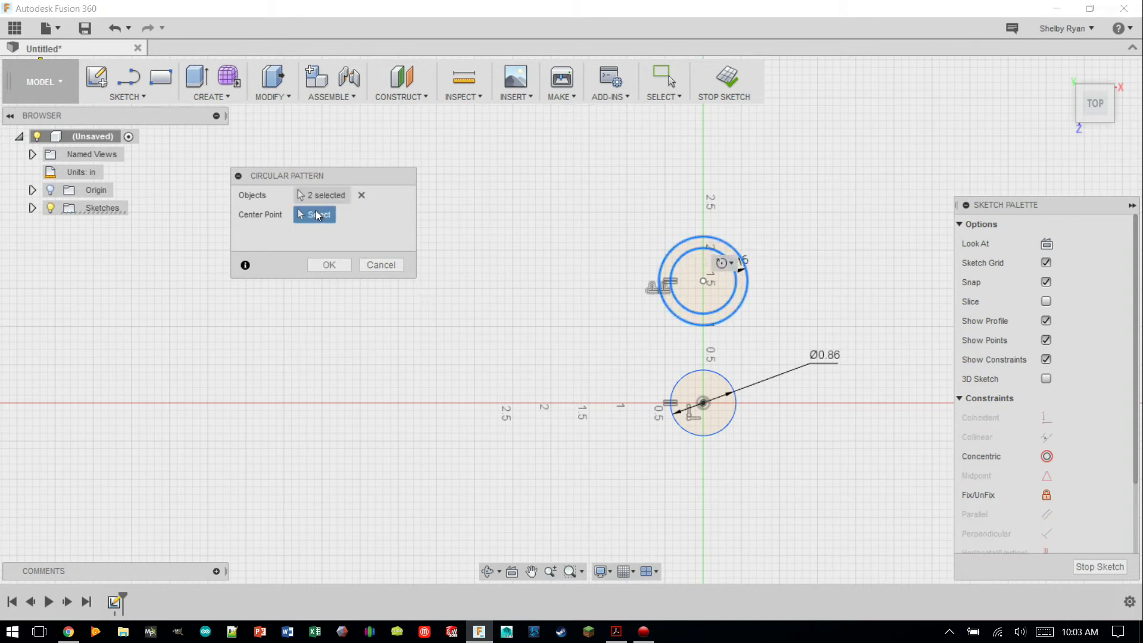
{"action": "left_click", "coordinate": [707, 405]}
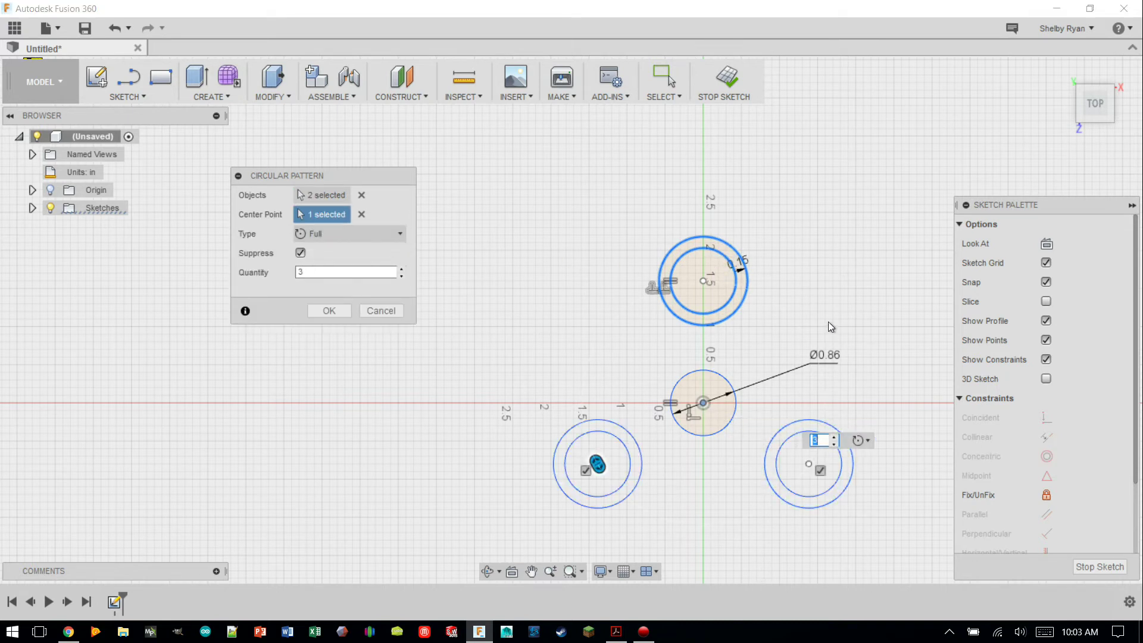
{"action": "left_click", "coordinate": [323, 272]}
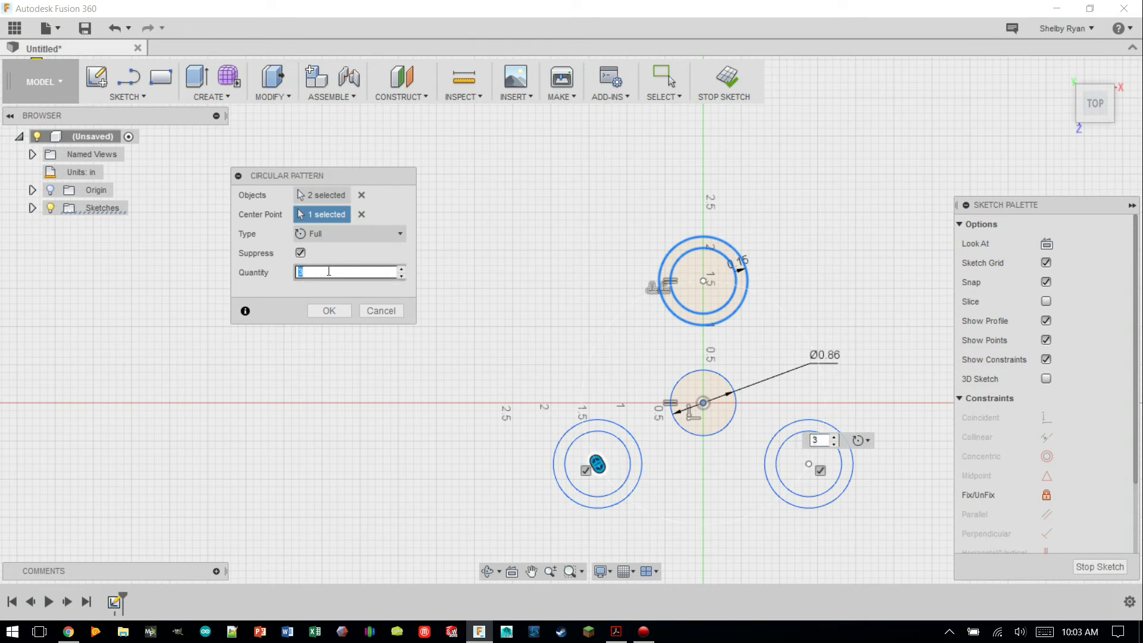
{"action": "key", "text": "Return"}
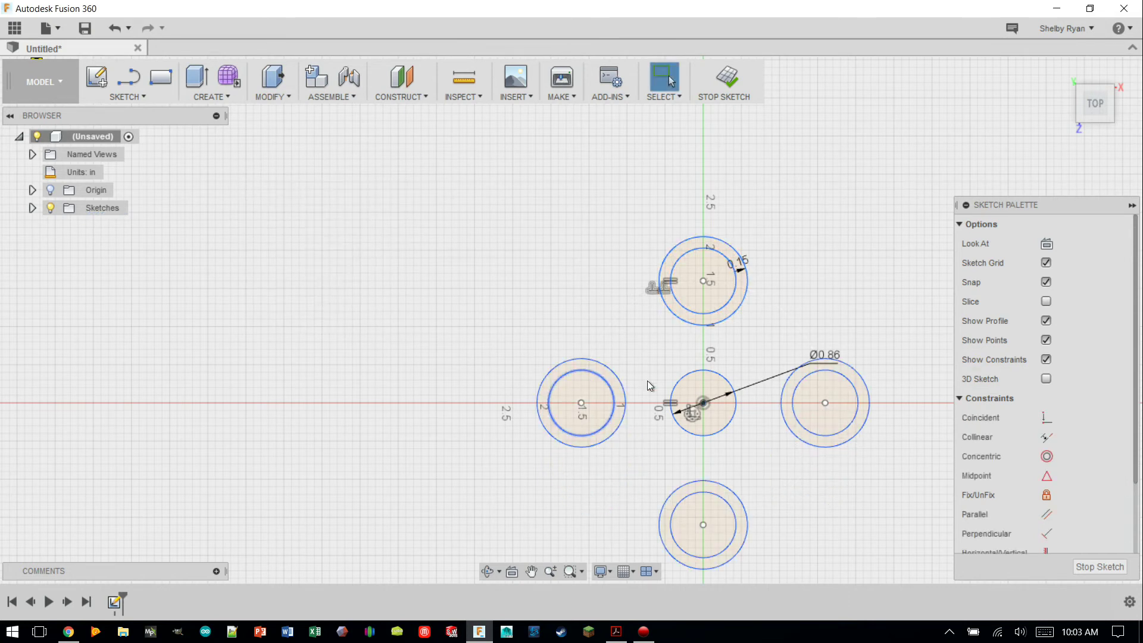
{"action": "scroll", "coordinate": [747, 341], "scroll_direction": "down", "scroll_amount": 2}
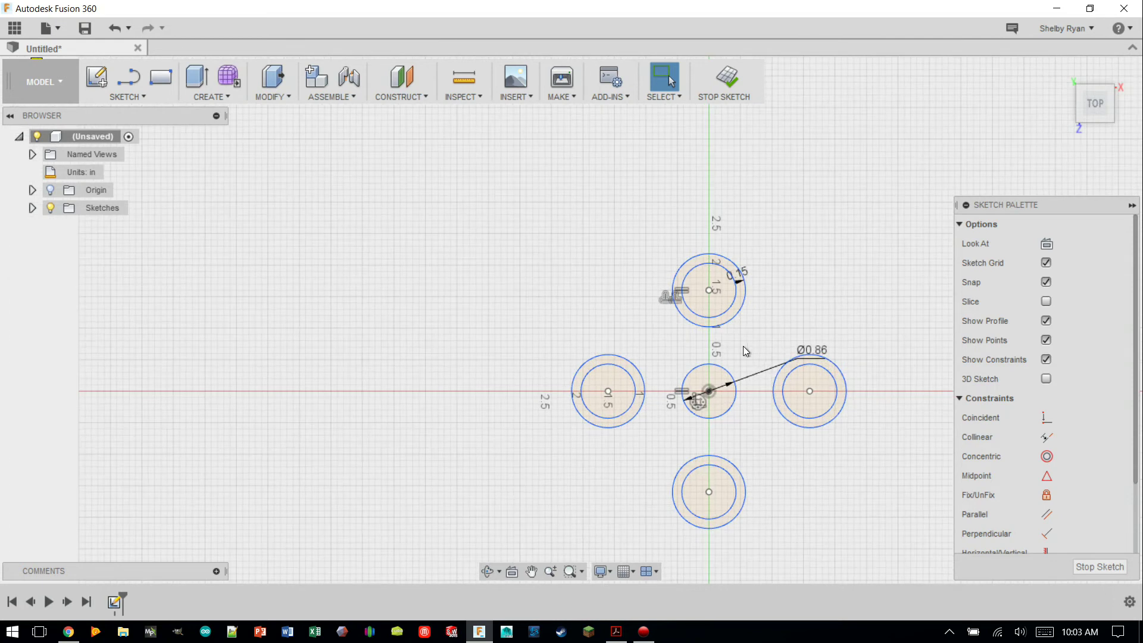
Undo the four-copy pattern, re-pattern both upper circles with Quantity 3, and rotate the lobes
{"action": "key", "text": "ctrl+z"}
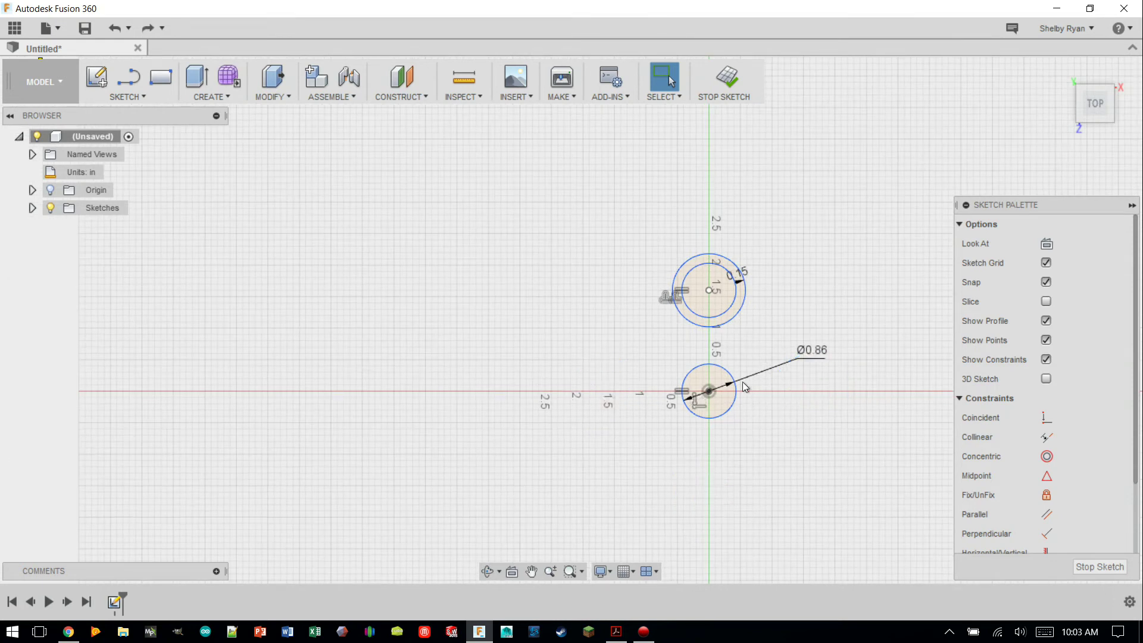
{"action": "left_click", "coordinate": [141, 97]}
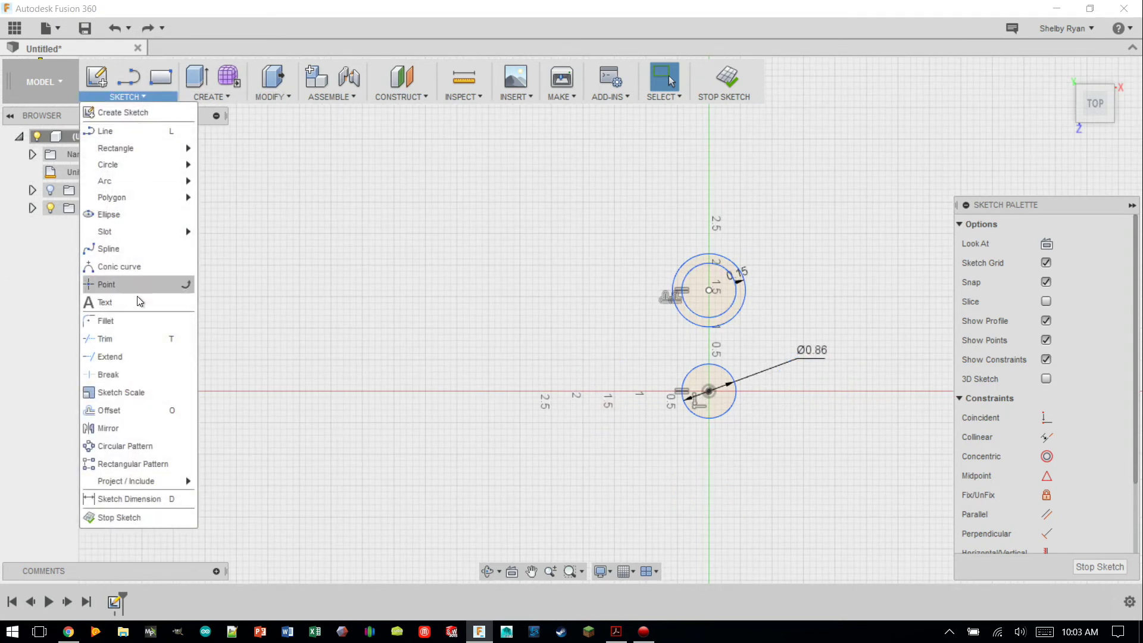
{"action": "left_click", "coordinate": [155, 446]}
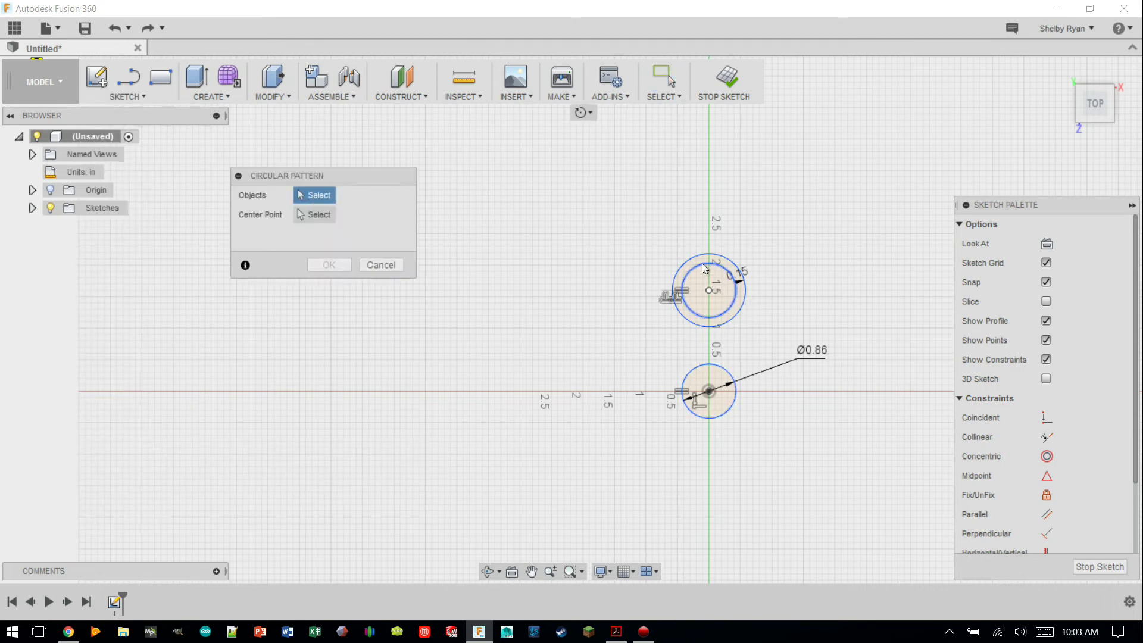
{"action": "left_click", "coordinate": [725, 271]}
{"action": "left_click", "coordinate": [725, 271]}
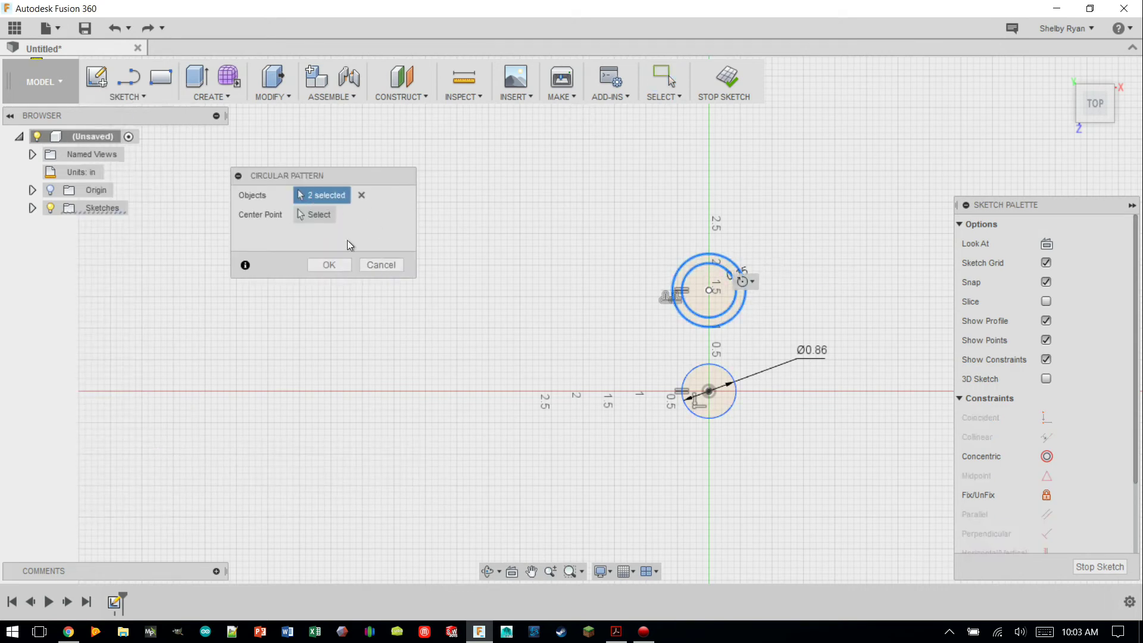
{"action": "left_click", "coordinate": [315, 215]}
{"action": "left_click", "coordinate": [709, 391]}
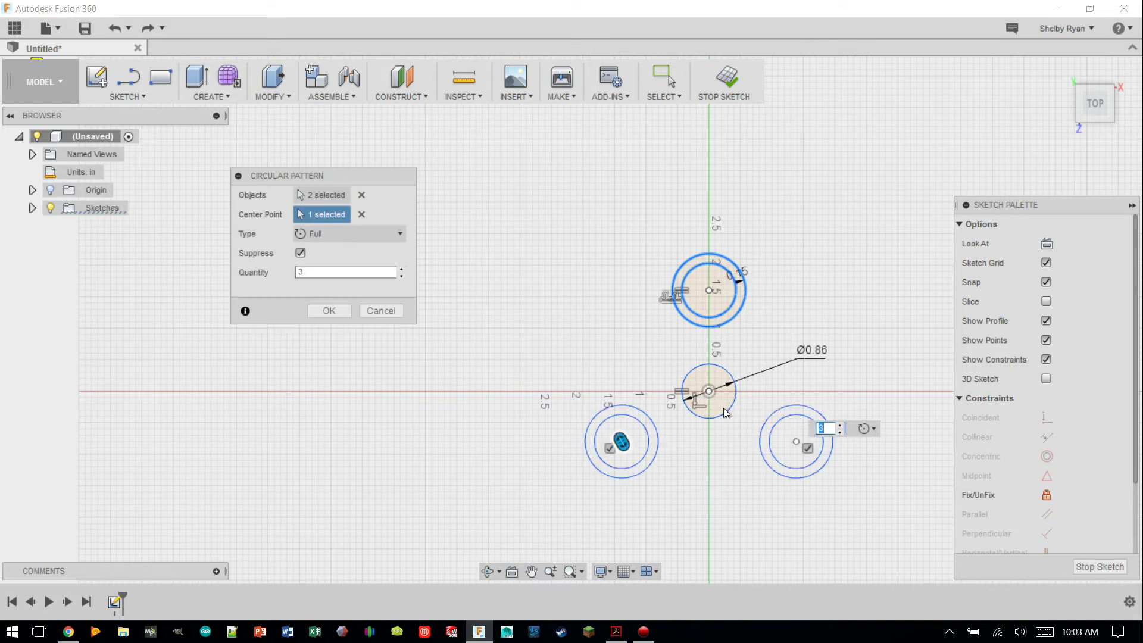
{"action": "left_click", "coordinate": [315, 270]}
{"action": "left_click", "coordinate": [329, 311]}
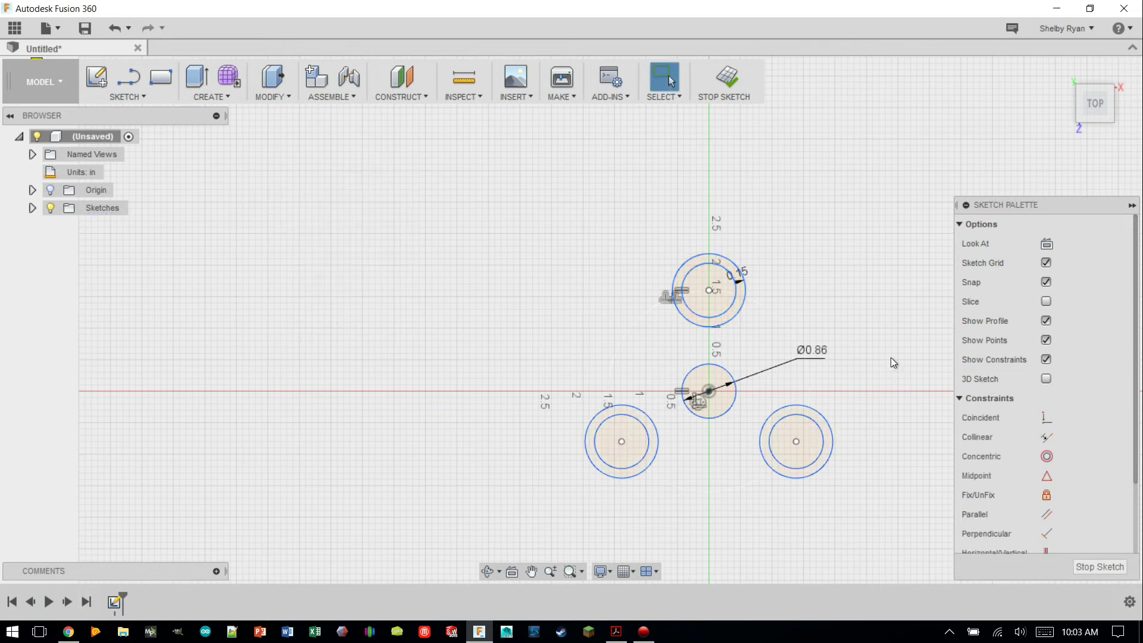
{"action": "left_click_drag", "start_coordinate": [709, 288], "coordinate": [767, 262]}
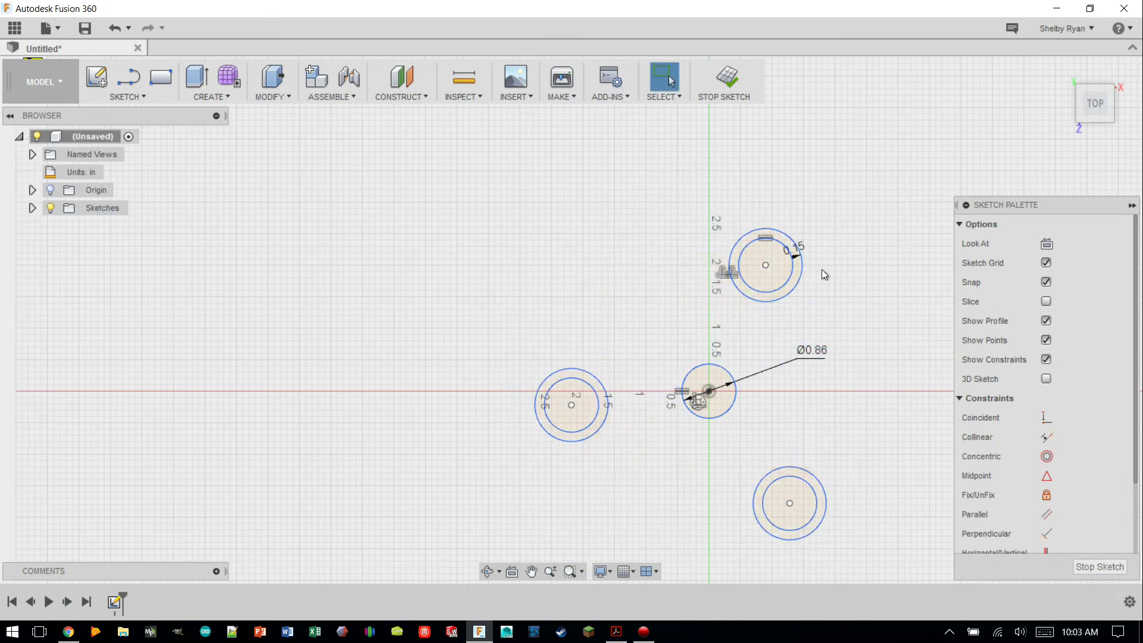
Drag the top lobe circle so one lobe sits directly above the centre circle
{"action": "left_click", "coordinate": [710, 392]}
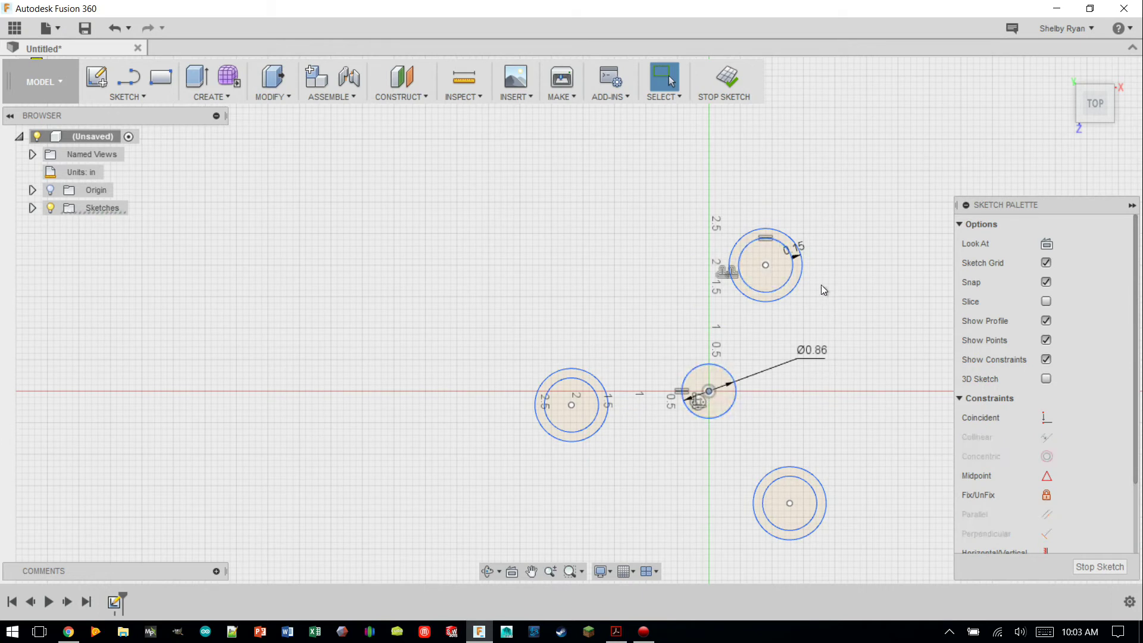
{"action": "left_click", "coordinate": [784, 369]}
{"action": "left_click", "coordinate": [710, 390]}
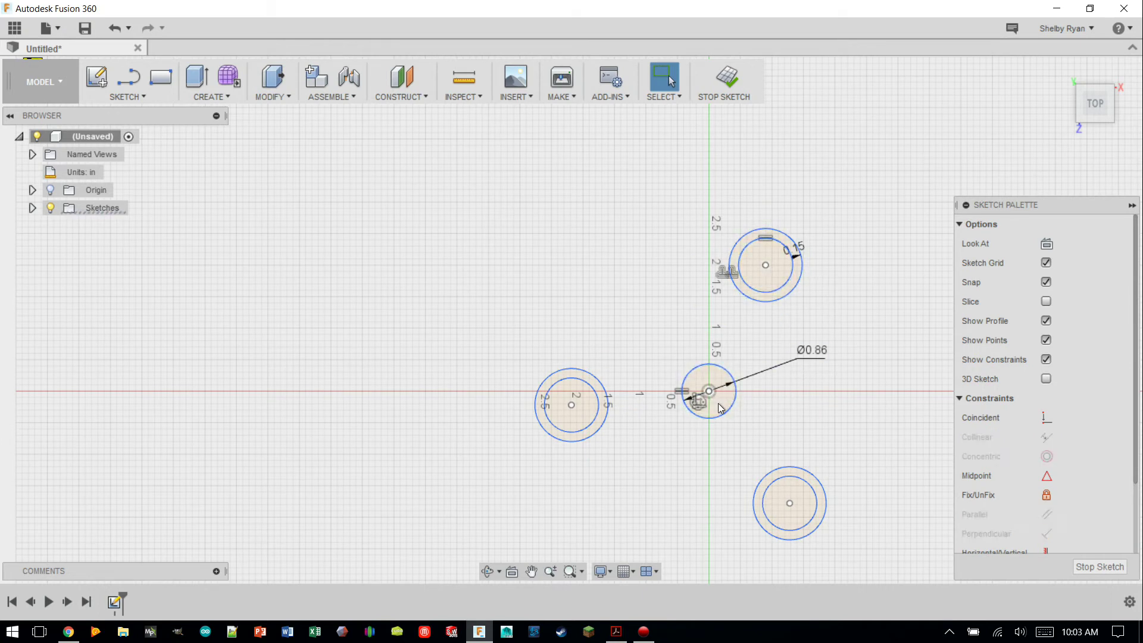
{"action": "left_click", "coordinate": [769, 266]}
{"action": "scroll", "coordinate": [1065, 449], "scroll_direction": "down", "scroll_amount": 3}
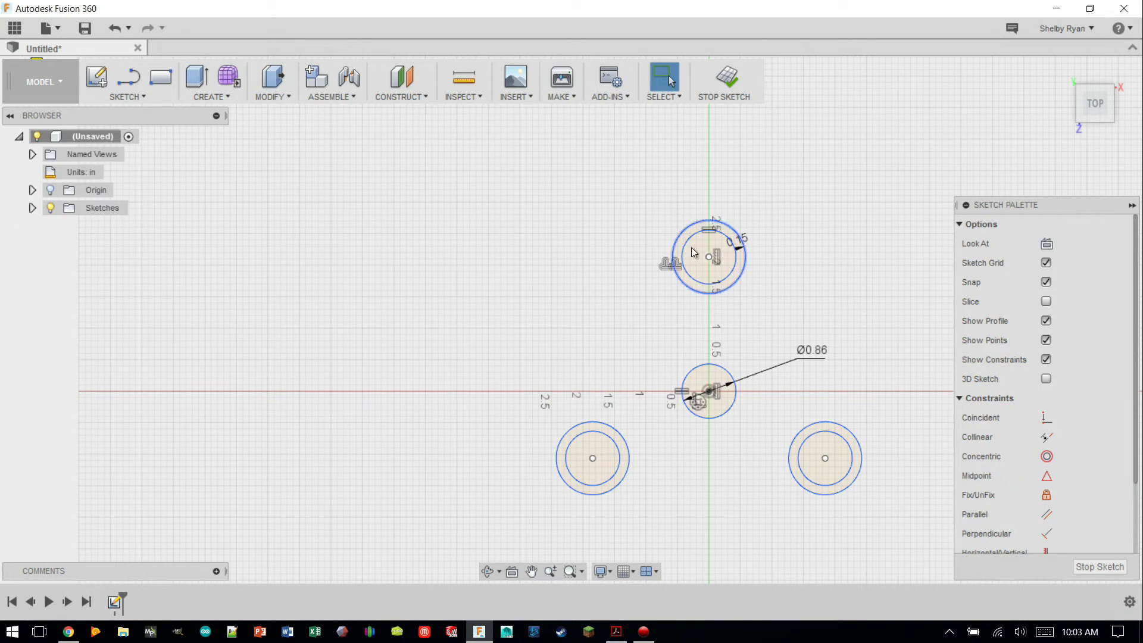
{"action": "mouse_move", "coordinate": [718, 292]}
{"action": "left_mouse_down"}
{"action": "mouse_move", "coordinate": [717, 186]}
{"action": "mouse_move", "coordinate": [714, 381]}
{"action": "mouse_move", "coordinate": [713, 166]}
{"action": "mouse_move", "coordinate": [709, 345]}
{"action": "left_mouse_up"}
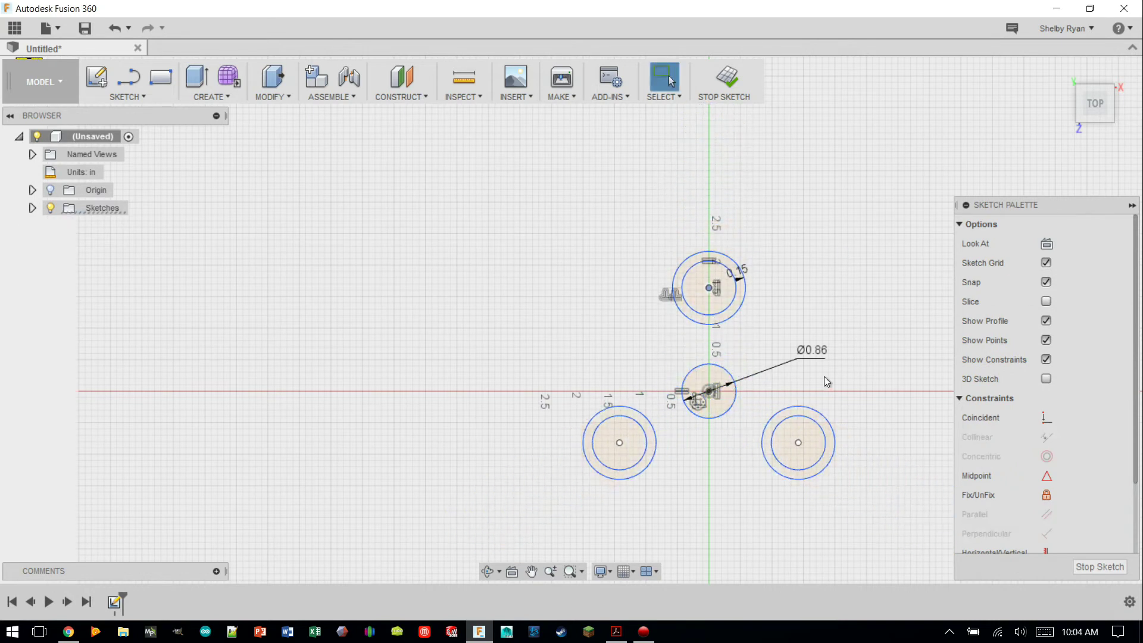
{"action": "mouse_move", "coordinate": [1096, 106]}
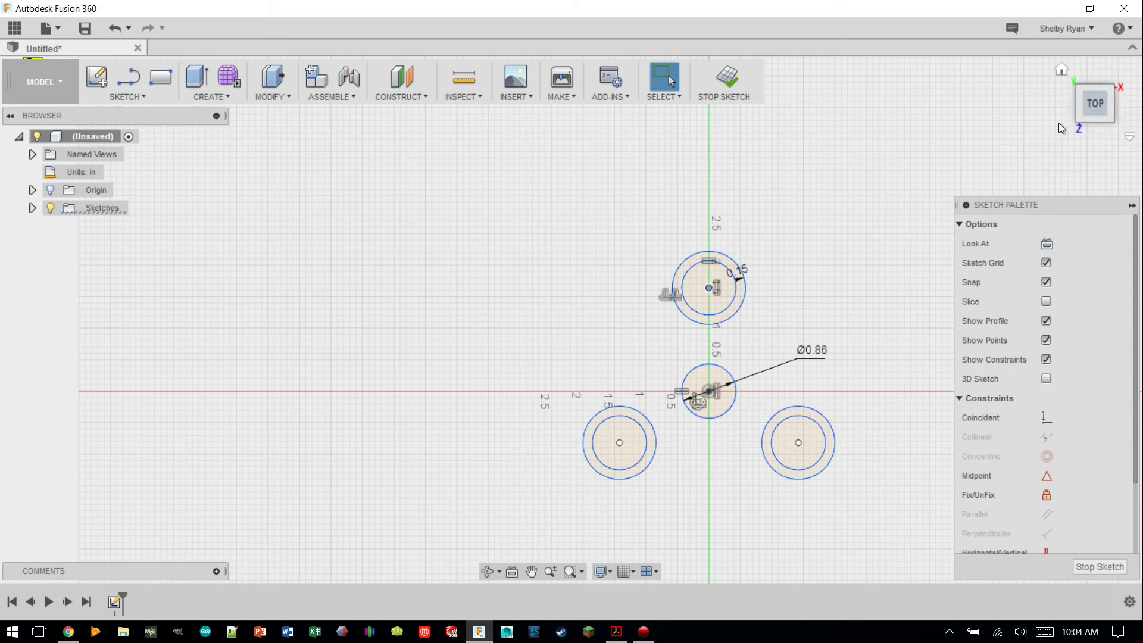
Drag the top lobe farther up the vertical axis and check the WorkShop Spinner PDF
{"action": "scroll", "coordinate": [769, 394], "scroll_direction": "up", "scroll_amount": 2}
{"action": "scroll", "coordinate": [774, 398], "scroll_direction": "down", "scroll_amount": 1}
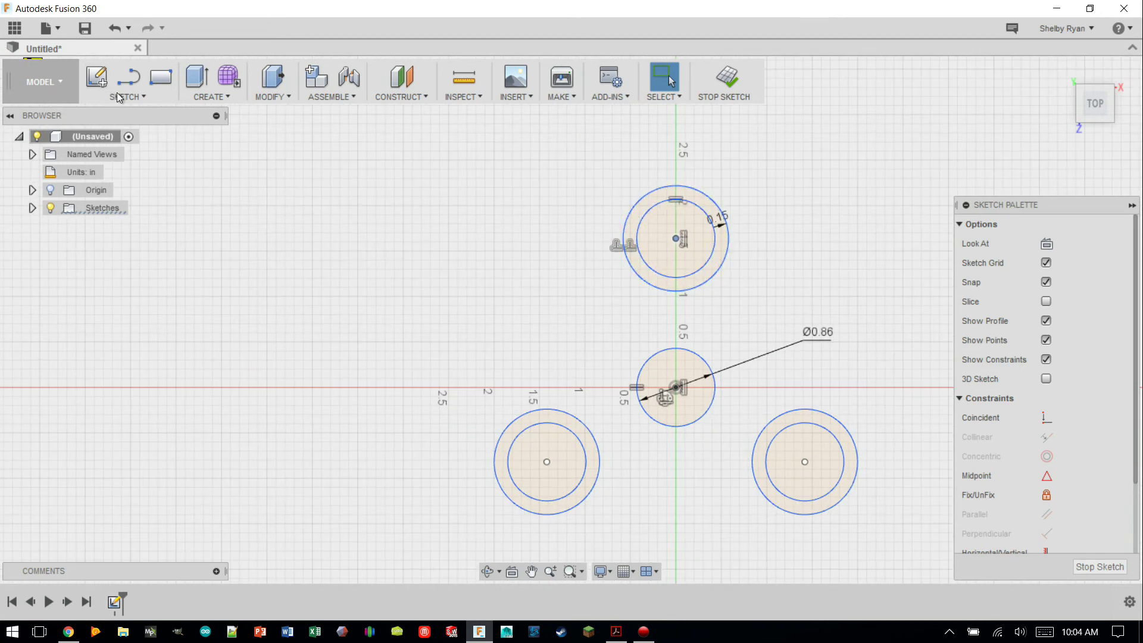
{"action": "left_click_drag", "start_coordinate": [674, 237], "coordinate": [698, 154]}
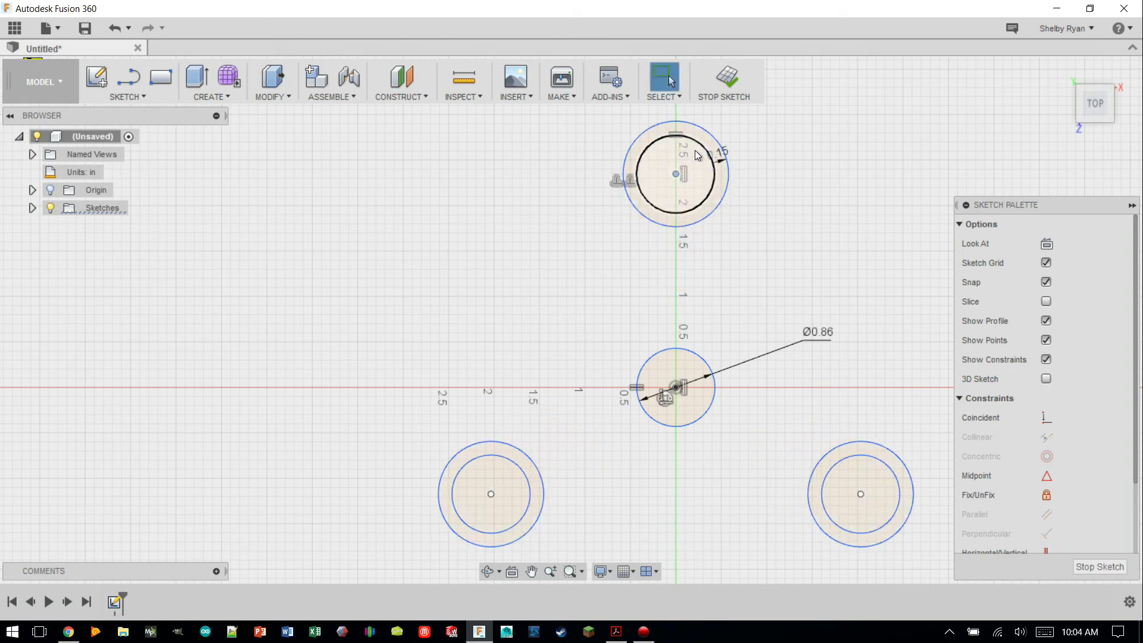
{"action": "left_click", "coordinate": [616, 631]}
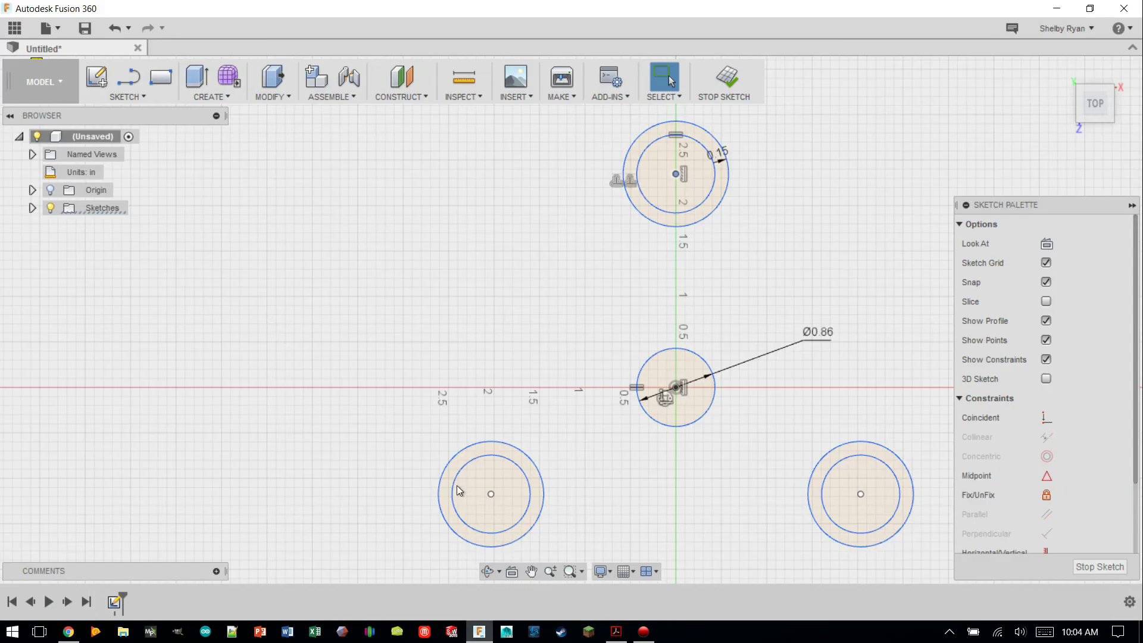
Dimension the vertical distance between the middle and top circle centres as 1.25 in
{"action": "left_click", "coordinate": [479, 631]}
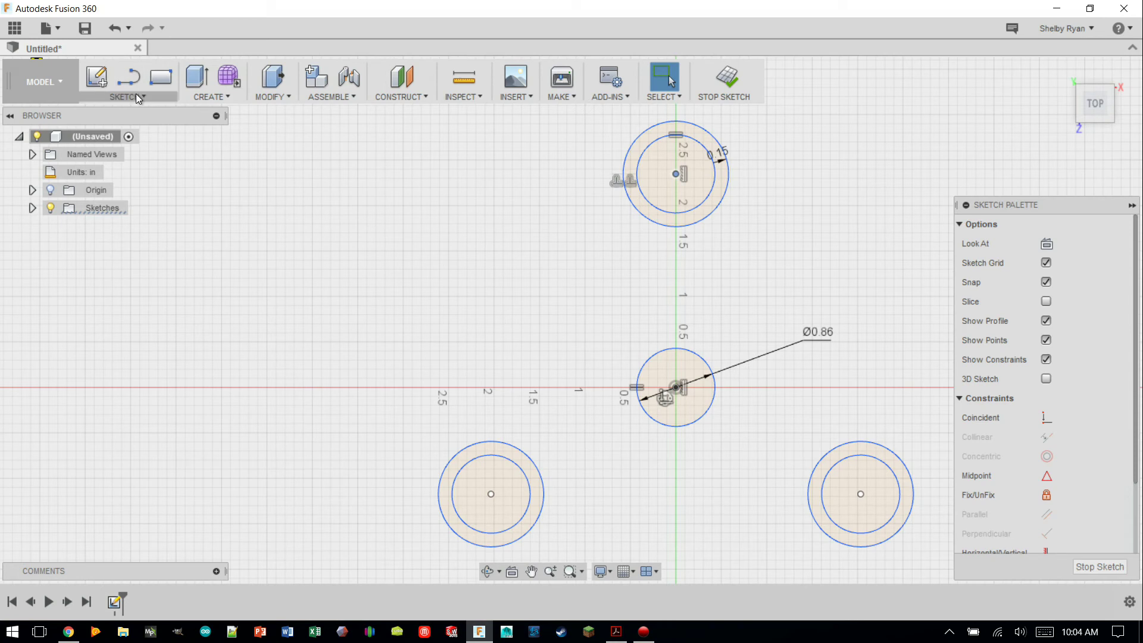
{"action": "left_click", "coordinate": [134, 97]}
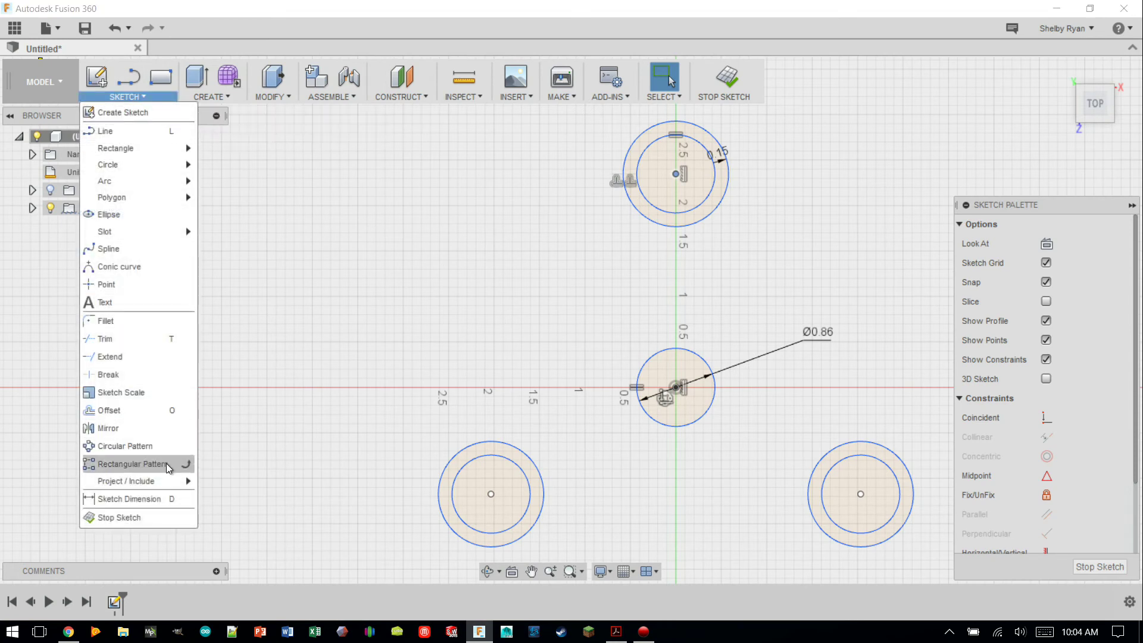
{"action": "left_click", "coordinate": [149, 502]}
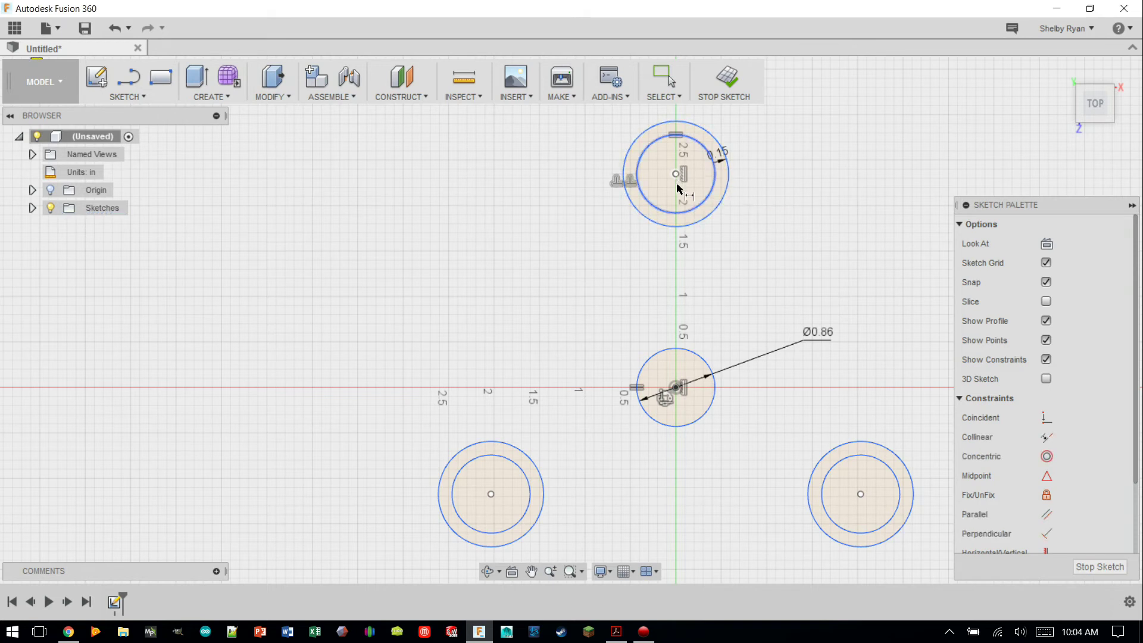
{"action": "left_click", "coordinate": [677, 388]}
{"action": "left_click", "coordinate": [646, 371]}
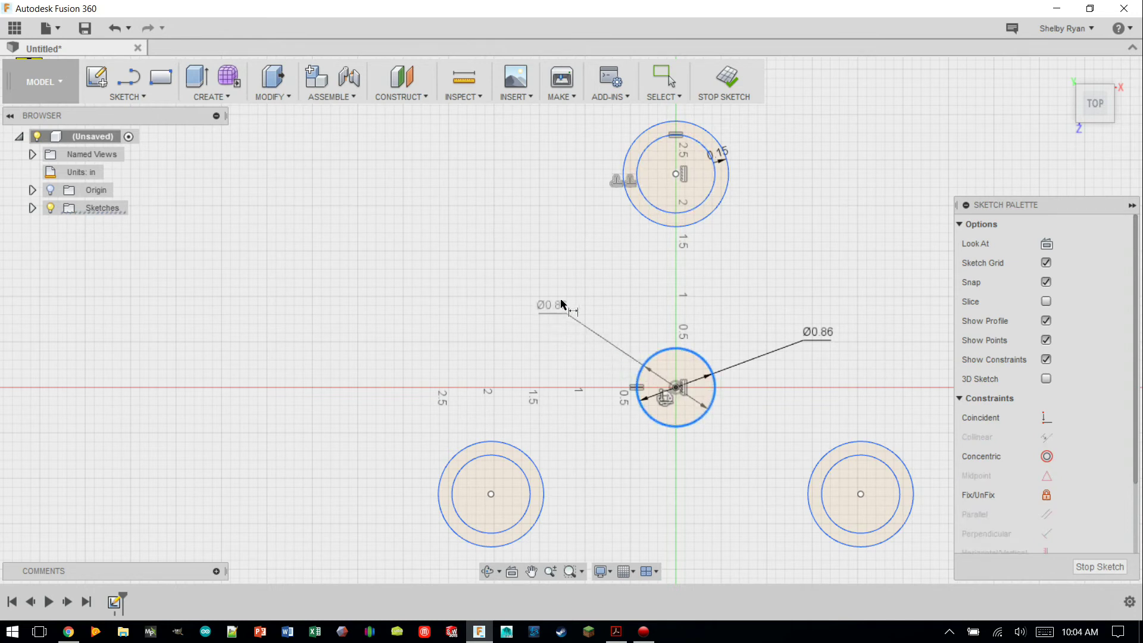
{"action": "left_click", "coordinate": [647, 204]}
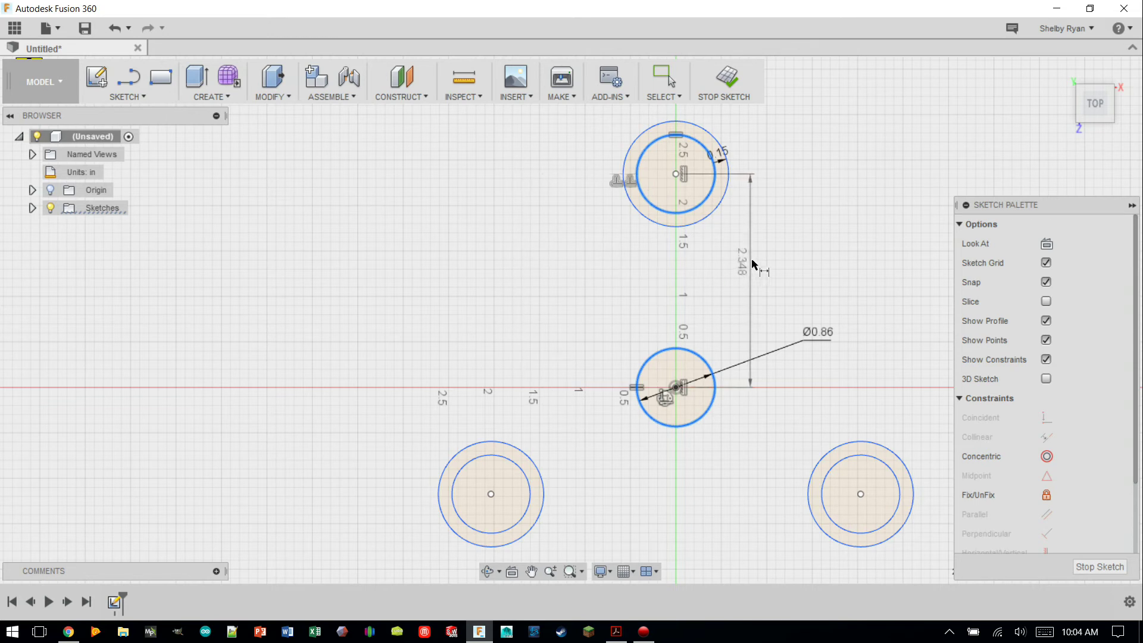
{"action": "left_click", "coordinate": [496, 268]}
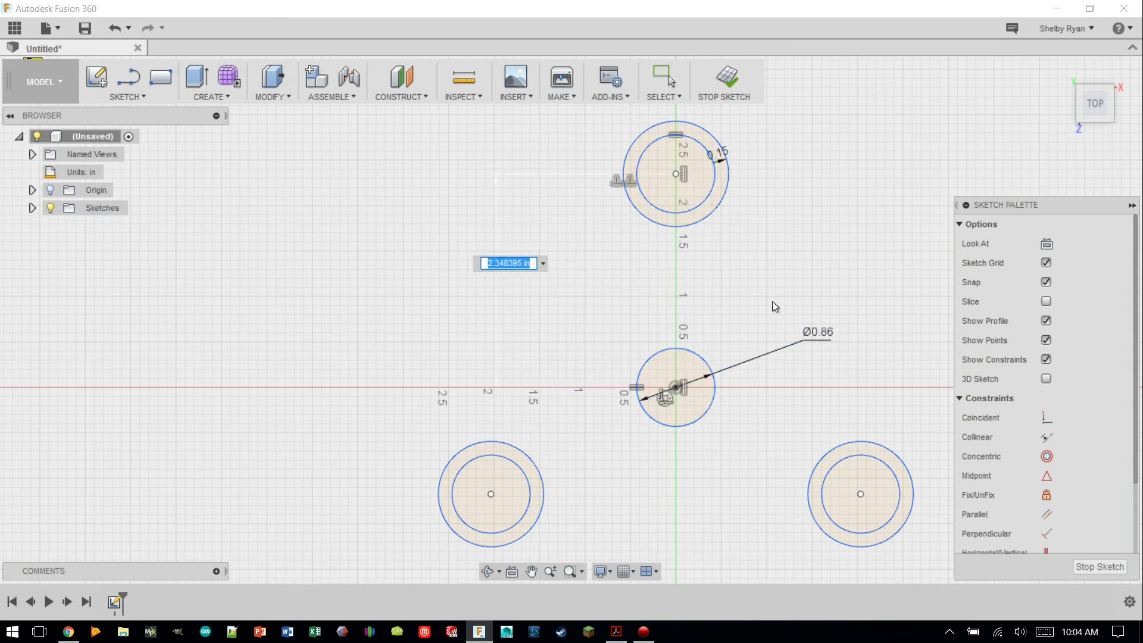
{"action": "type", "text": "1.25"}
{"action": "key", "text": "Return"}
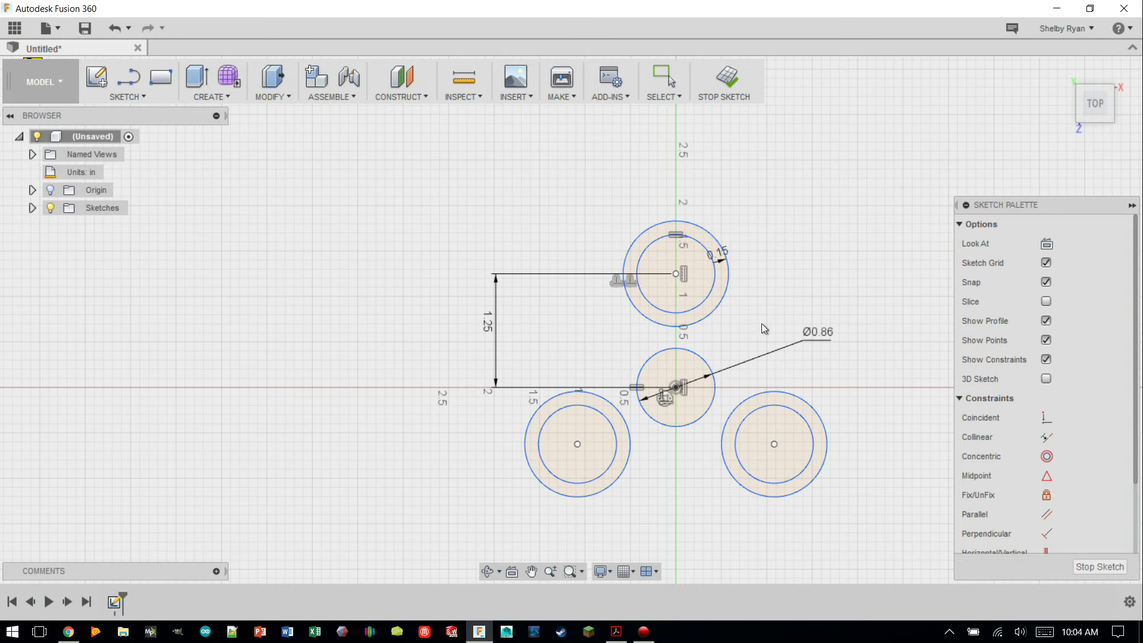
Try 1.5 in and 1 in for that distance, then reset it to 1.25 in
{"action": "scroll", "coordinate": [617, 355], "scroll_direction": "up", "scroll_amount": 2}
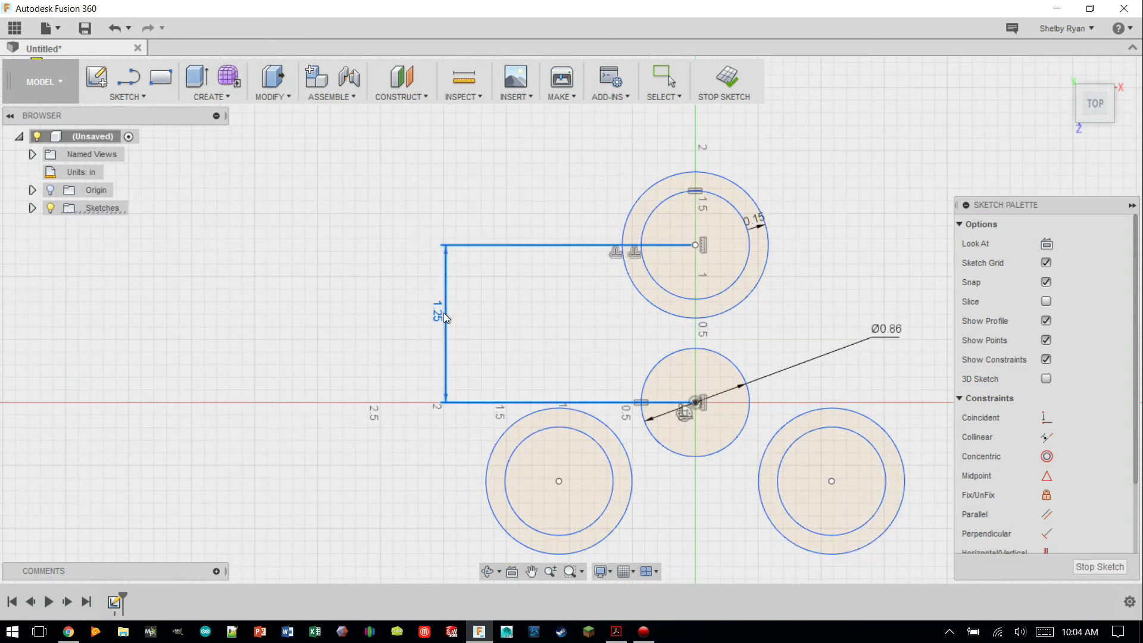
{"action": "double_click", "coordinate": [445, 313]}
{"action": "type", "text": "1.5"}
{"action": "key", "text": "Return"}
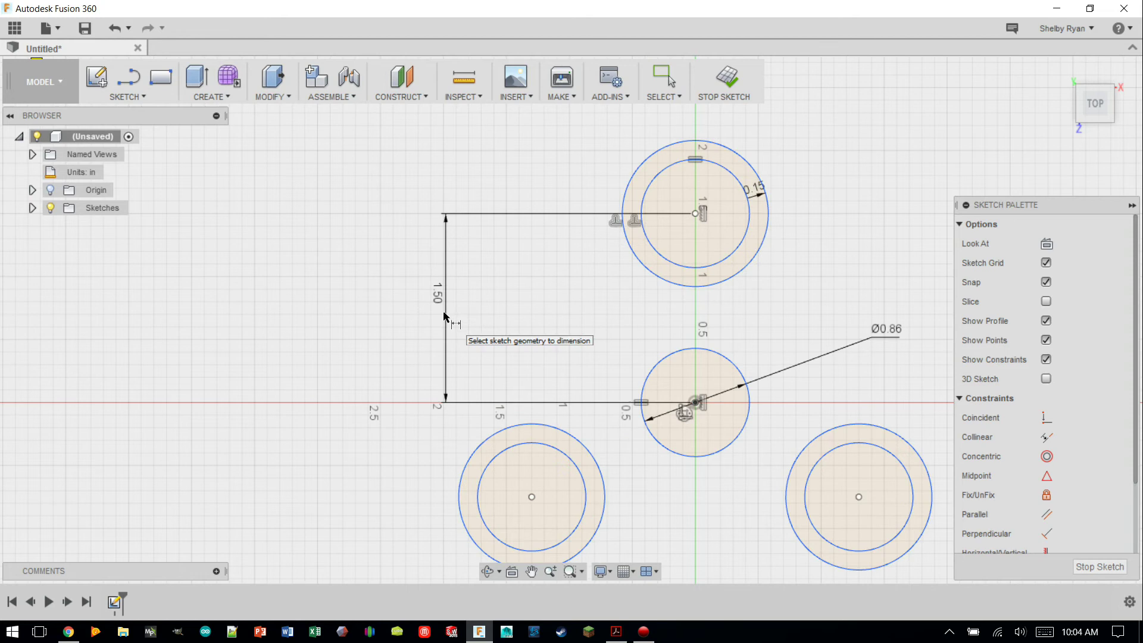
{"action": "double_click", "coordinate": [444, 292]}
{"action": "type", "text": "1"}
{"action": "key", "text": "Return"}
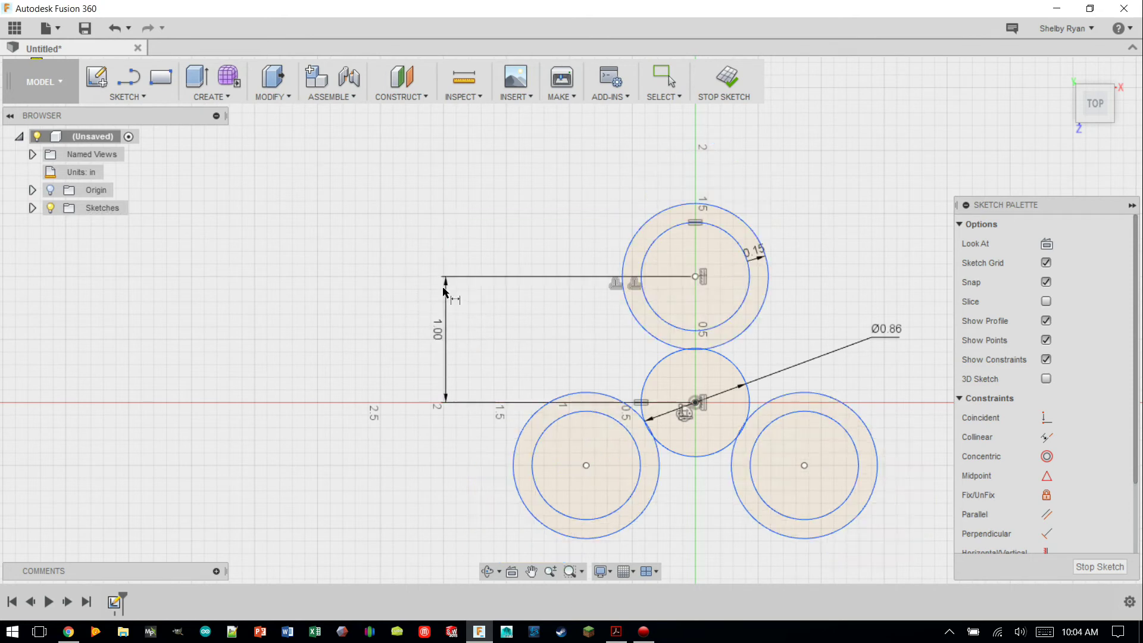
{"action": "double_click", "coordinate": [439, 331]}
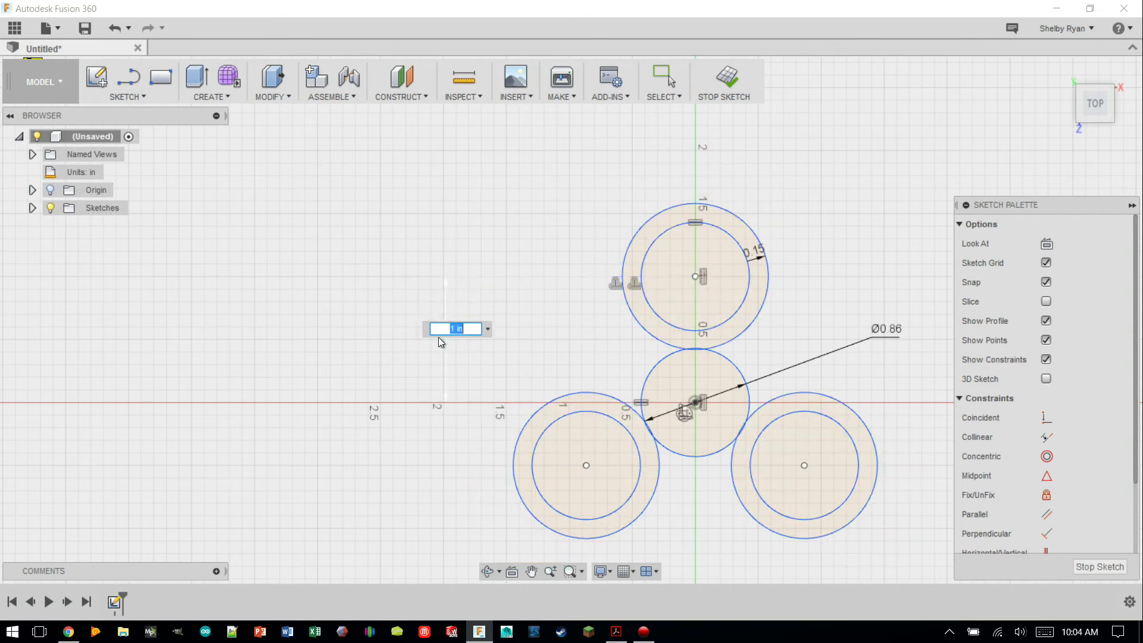
{"action": "type", "text": "1.25"}
{"action": "key", "text": "Return"}
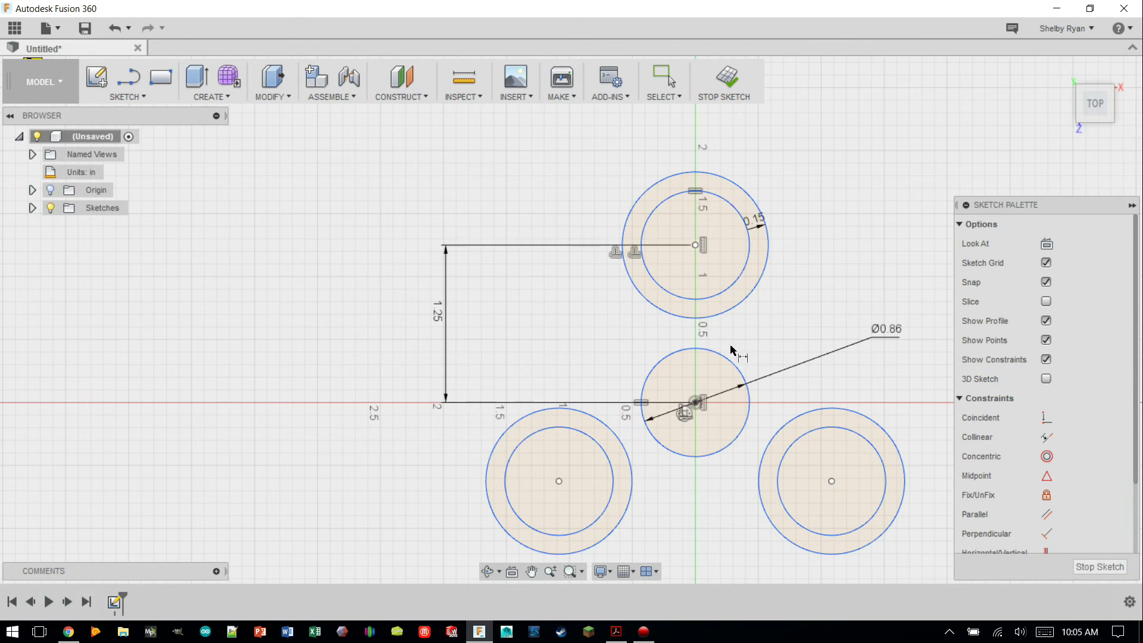
{"action": "scroll", "coordinate": [774, 417], "scroll_direction": "down", "scroll_amount": 5}
{"action": "scroll", "coordinate": [756, 450], "scroll_direction": "up", "scroll_amount": 2}
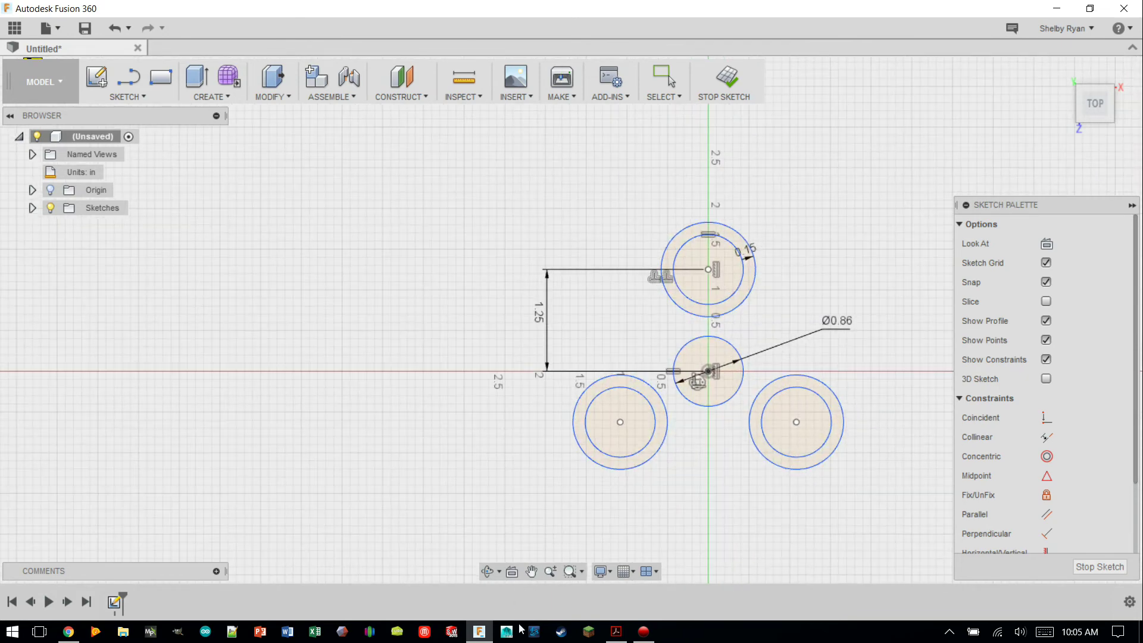
{"action": "left_click", "coordinate": [616, 631]}
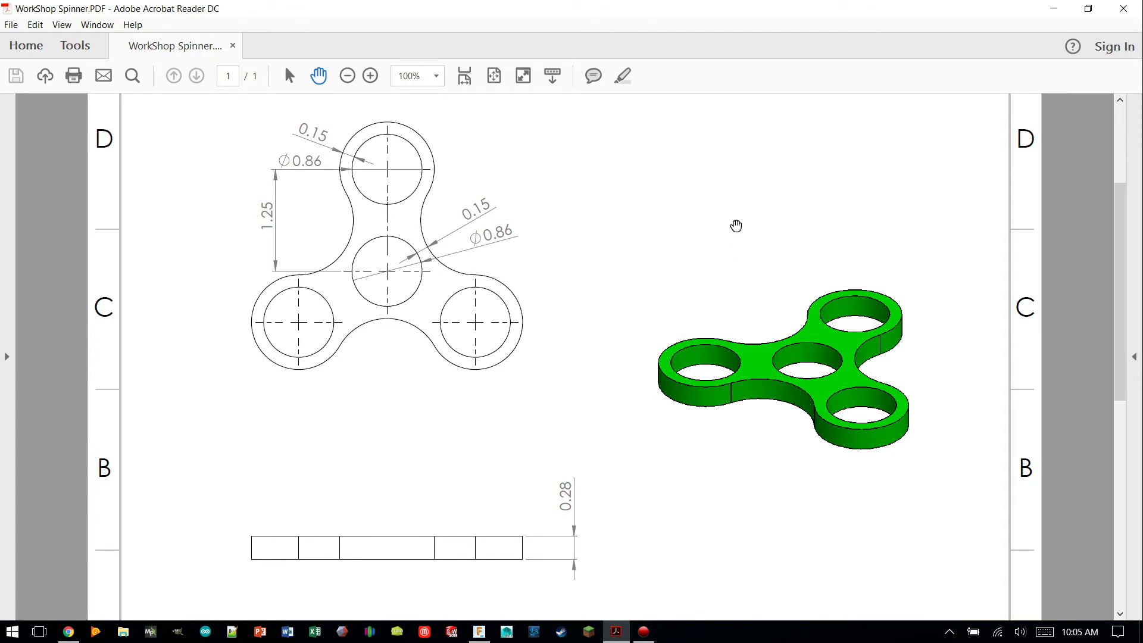
{"action": "key", "text": "alt+Tab"}
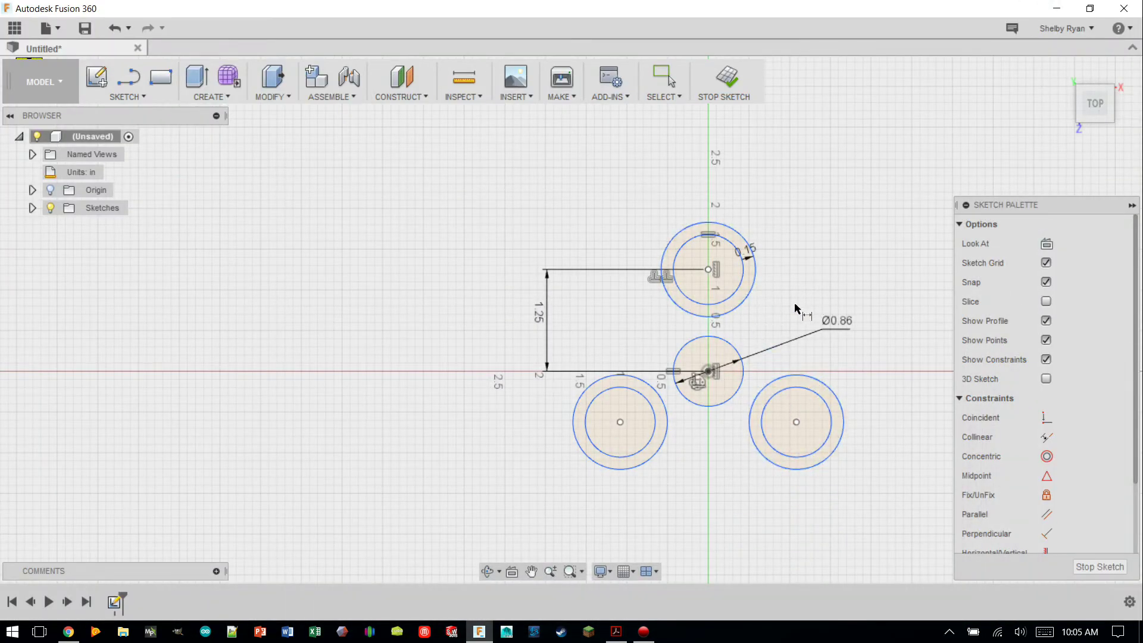
Draw a three-point arc from the top lobe's outer circle to the lower-right lobe's outer circle
{"action": "left_click", "coordinate": [143, 95]}
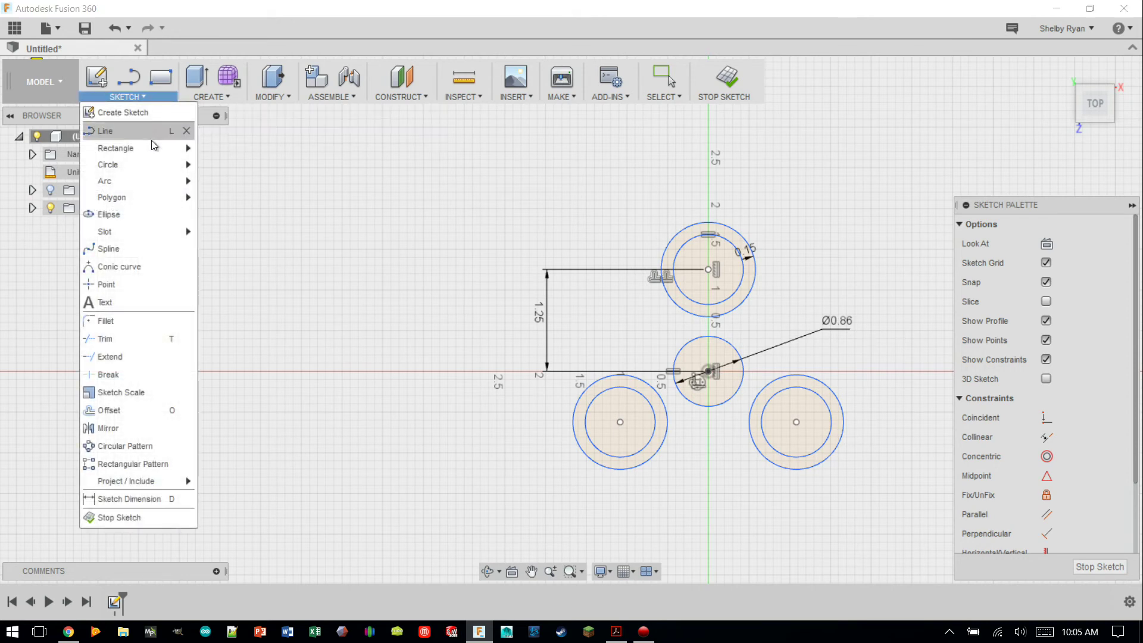
{"action": "mouse_move", "coordinate": [126, 180]}
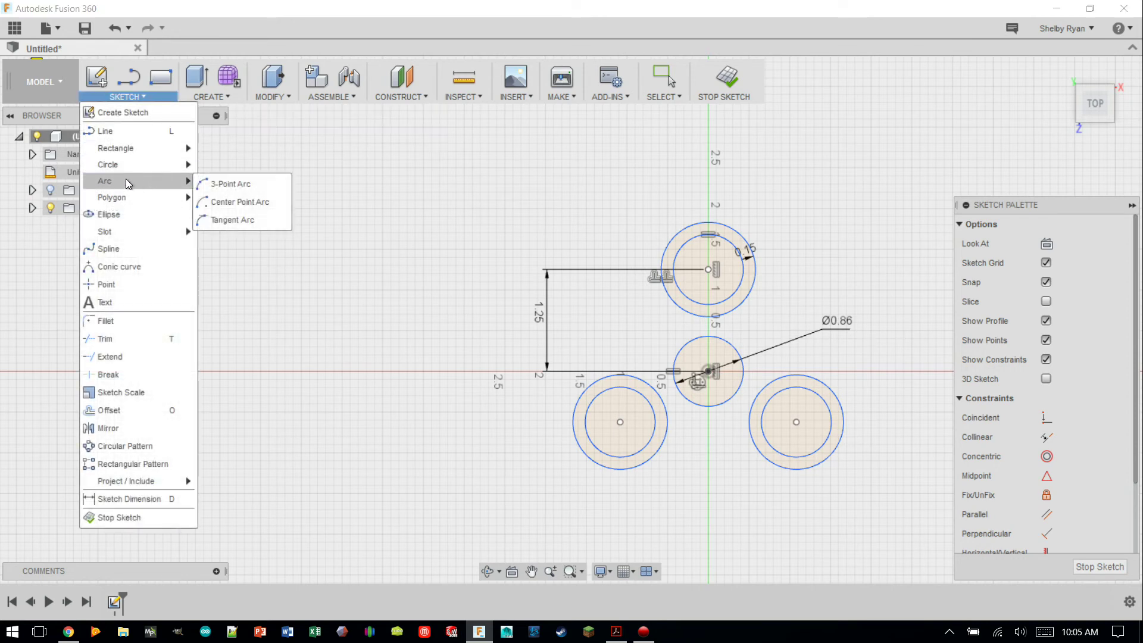
{"action": "left_click", "coordinate": [232, 186]}
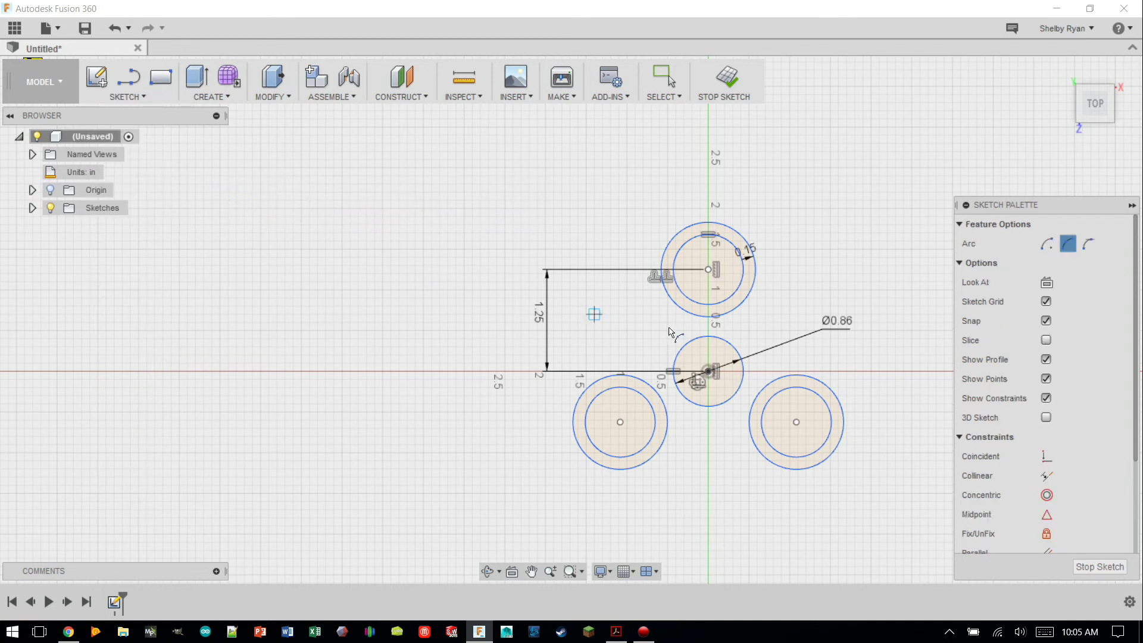
{"action": "left_click", "coordinate": [754, 279]}
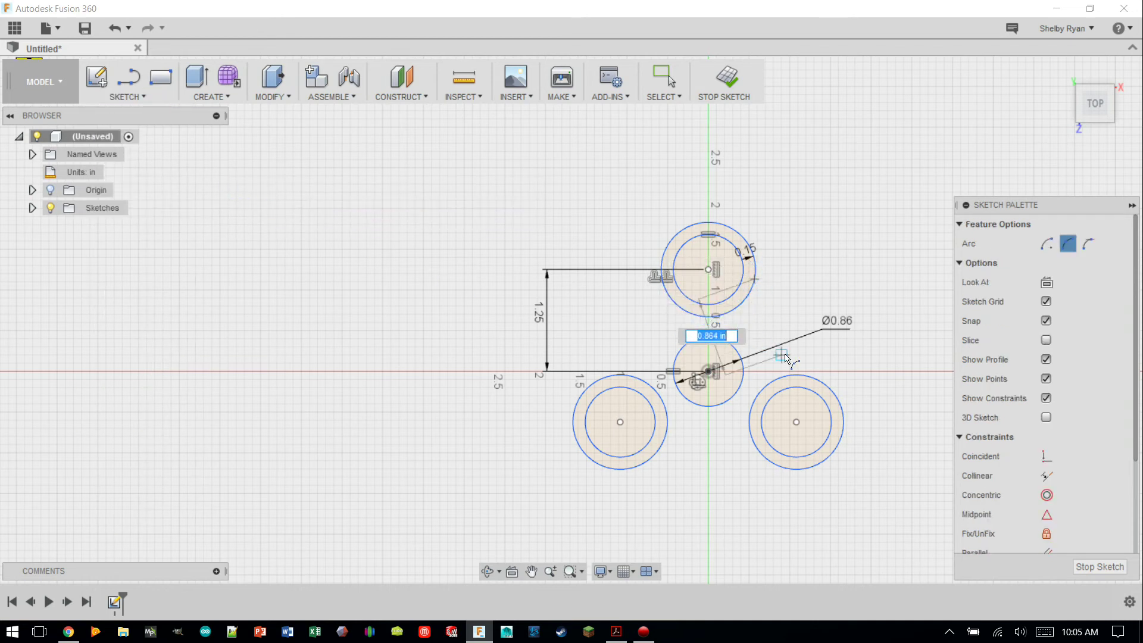
{"action": "left_click", "coordinate": [818, 380]}
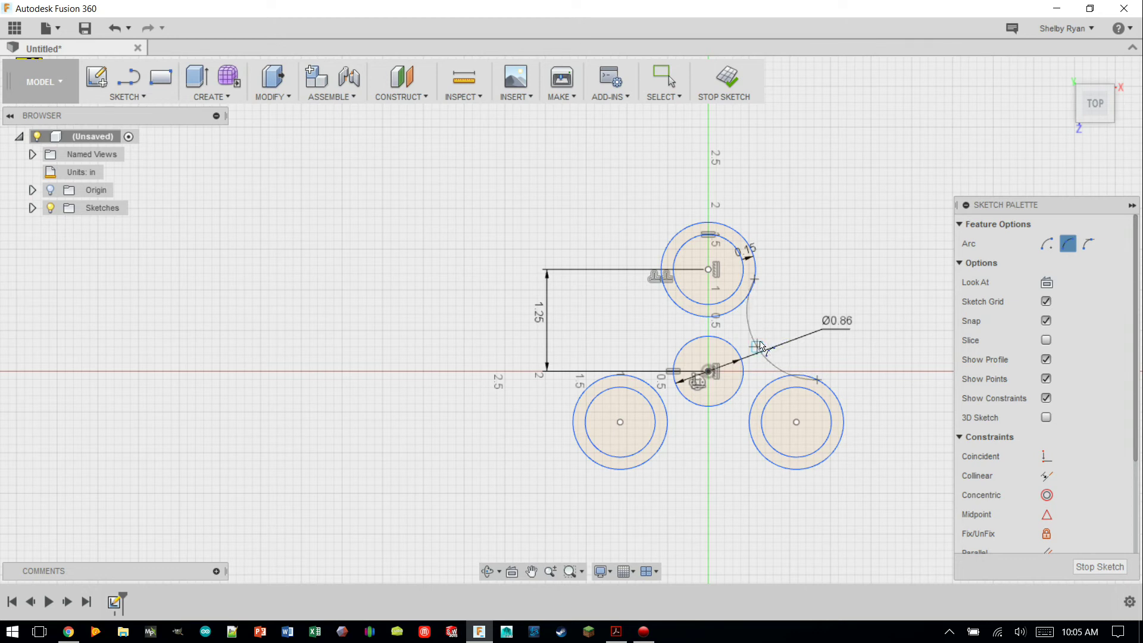
{"action": "left_click", "coordinate": [758, 347]}
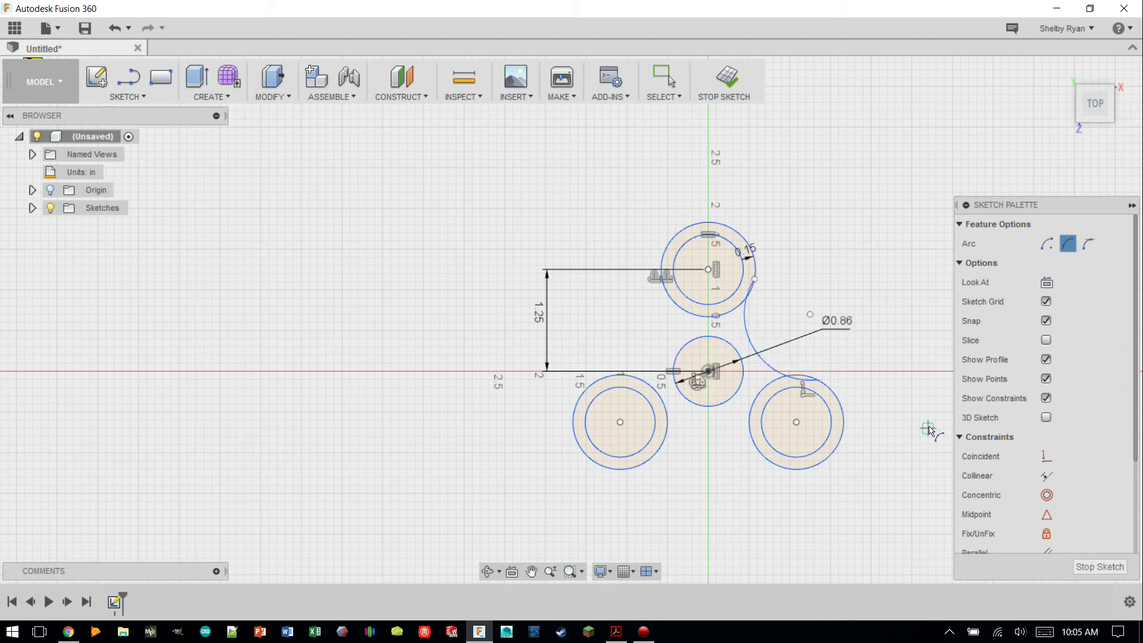
{"action": "key", "text": "Escape"}
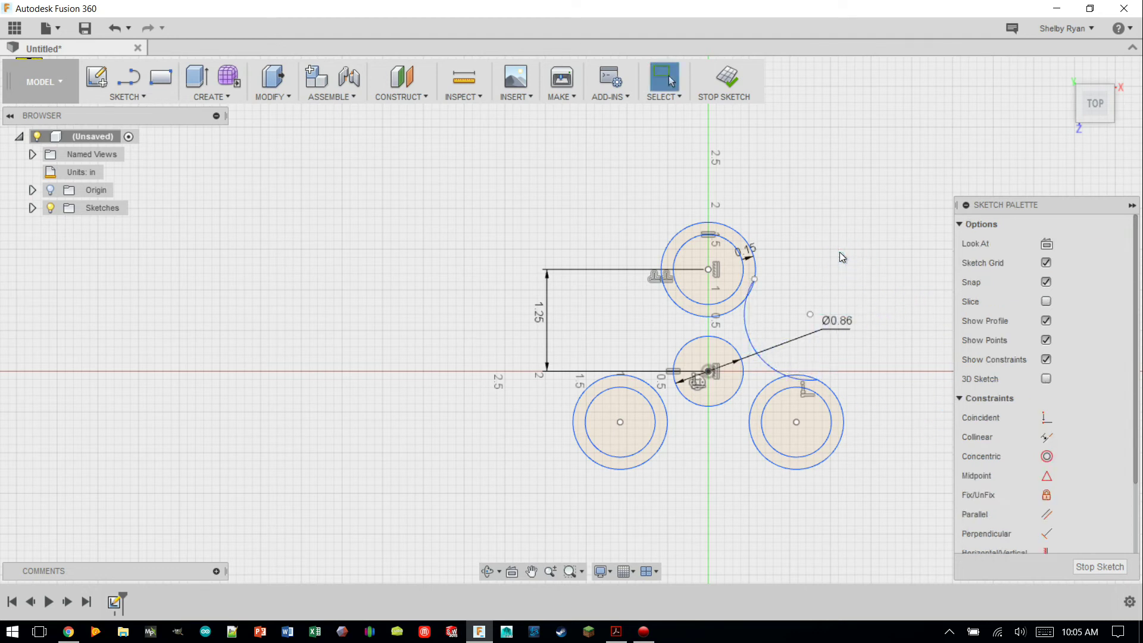
{"action": "scroll", "coordinate": [851, 328], "scroll_direction": "up", "scroll_amount": 5}
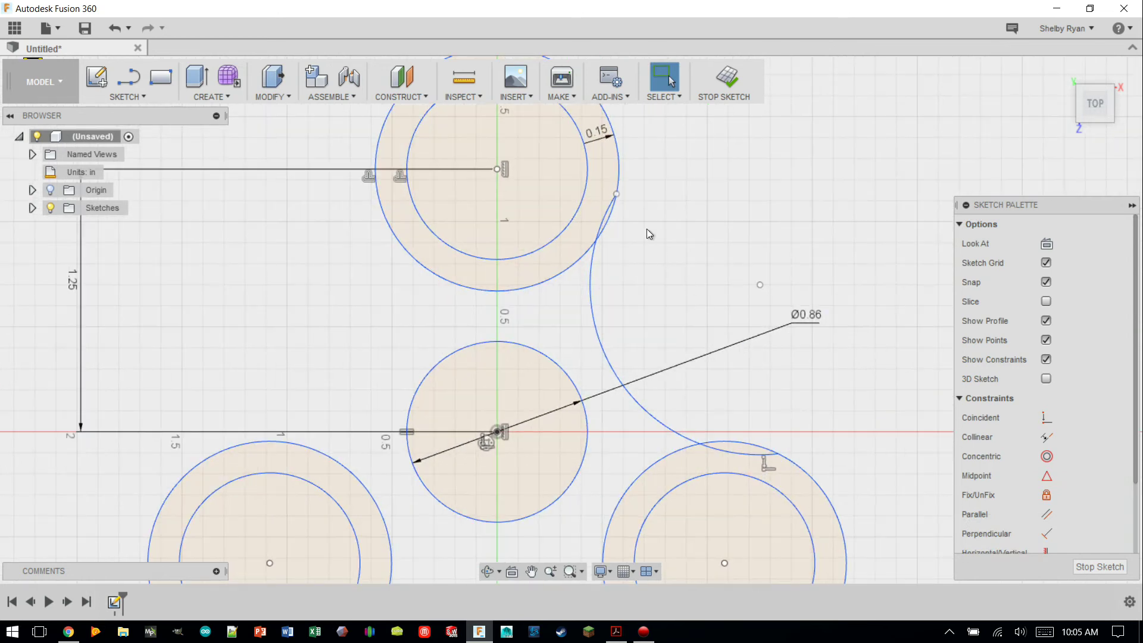
Apply a Tangent constraint between the connecting arc and the top outer circle
{"action": "left_click", "coordinate": [590, 268]}
{"action": "left_click", "coordinate": [562, 268]}
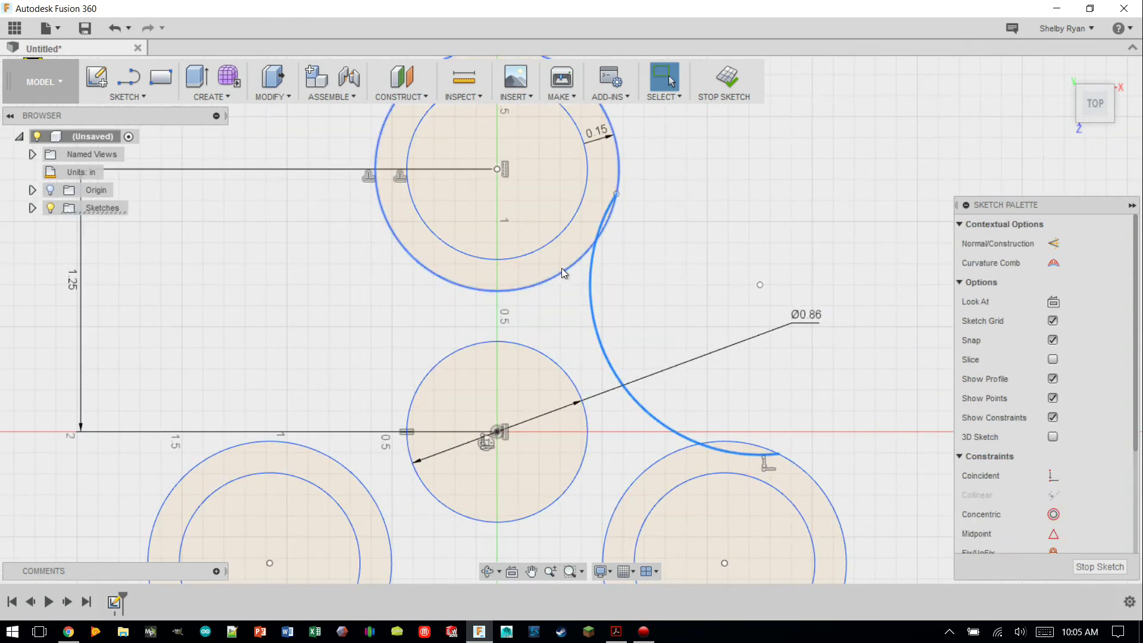
{"action": "left_click", "coordinate": [792, 469], "text": "ctrl"}
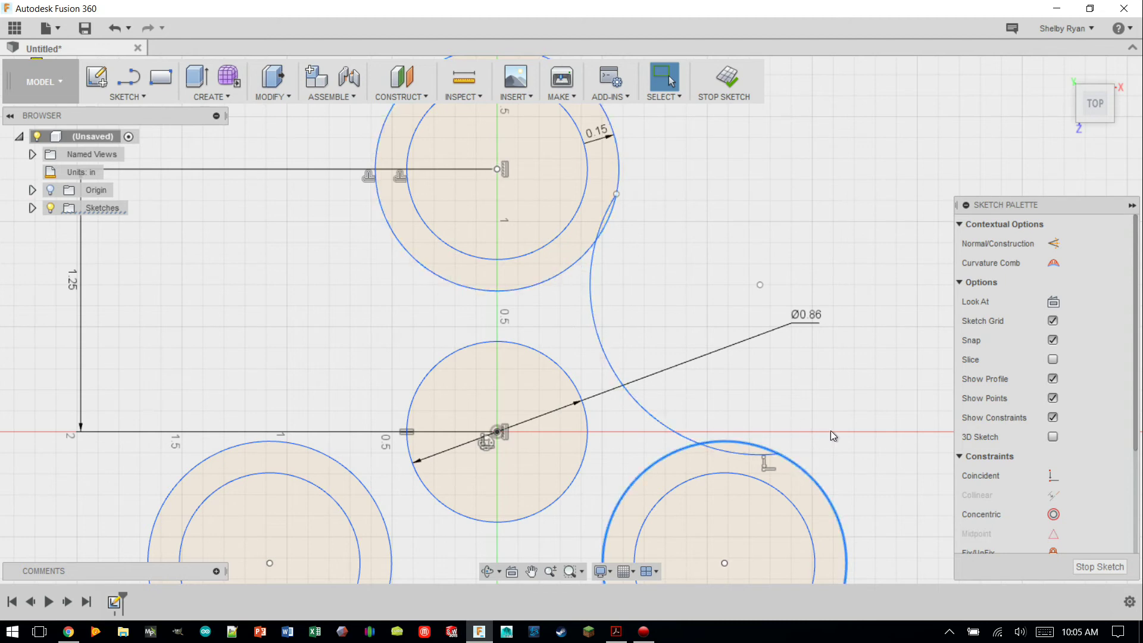
{"action": "left_click", "coordinate": [877, 222]}
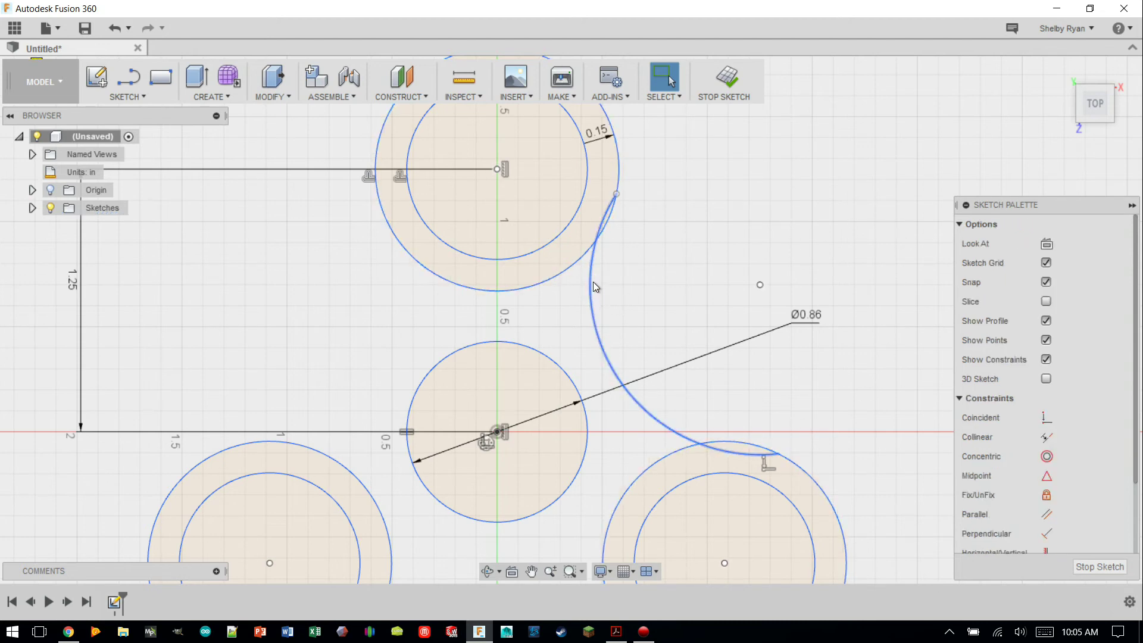
{"action": "left_click", "coordinate": [593, 270]}
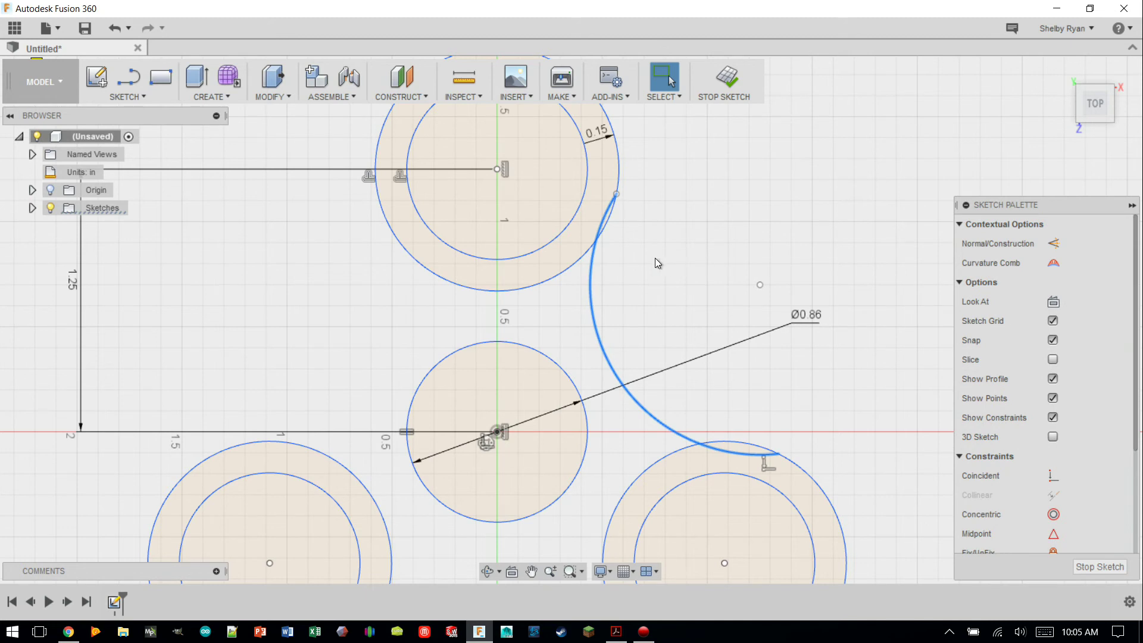
{"action": "left_click", "coordinate": [575, 263], "text": "ctrl"}
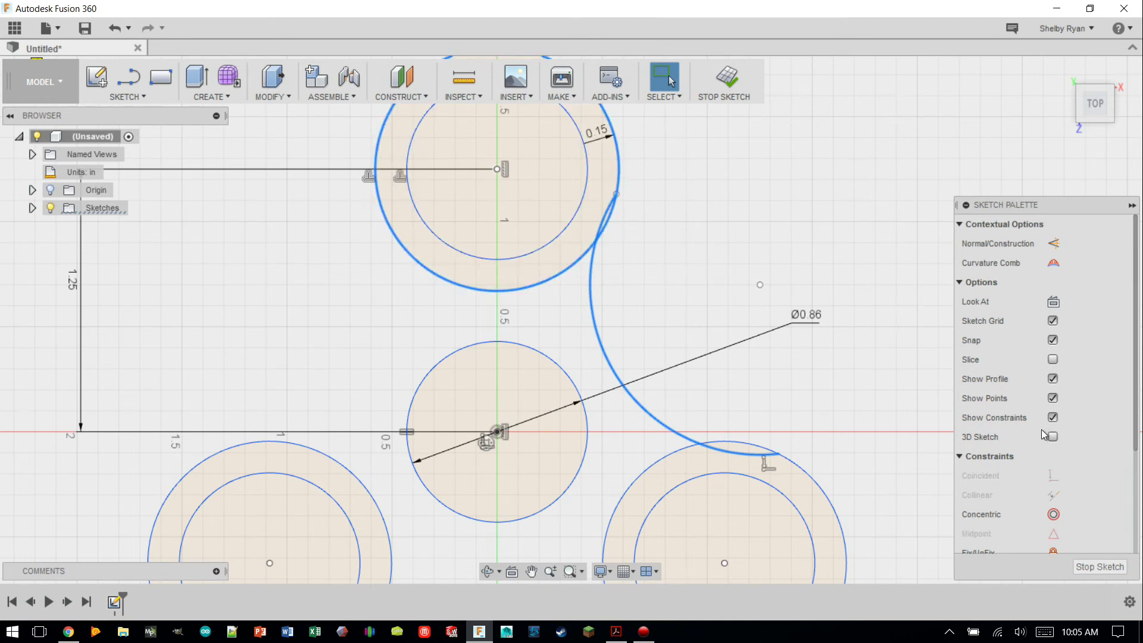
{"action": "scroll", "coordinate": [1060, 438], "scroll_direction": "down", "scroll_amount": 3}
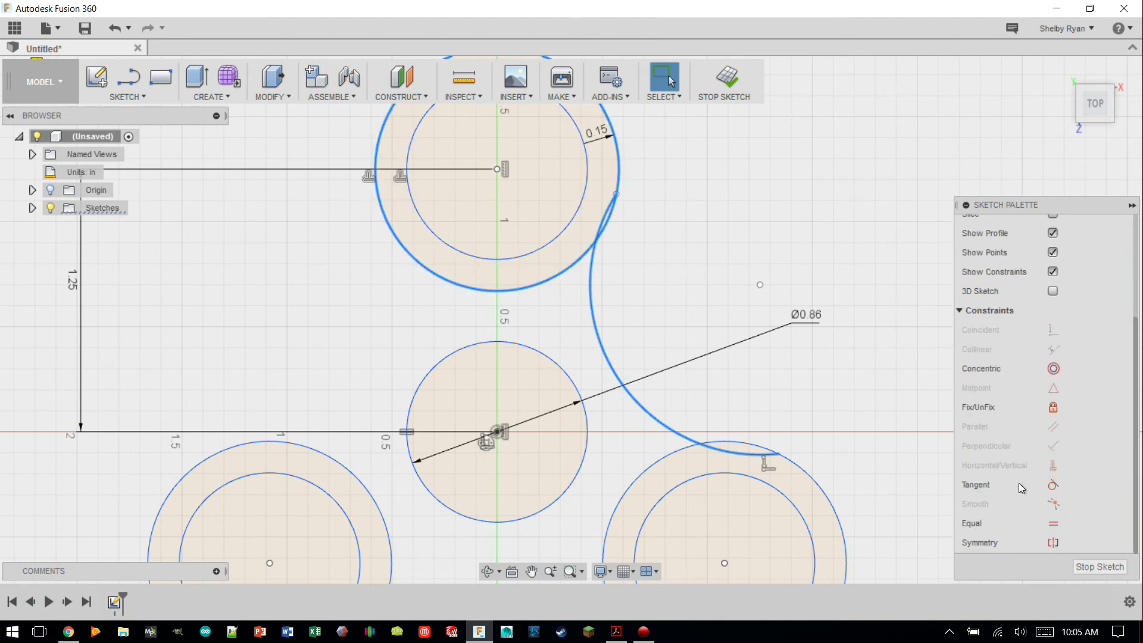
{"action": "left_click", "coordinate": [1052, 485]}
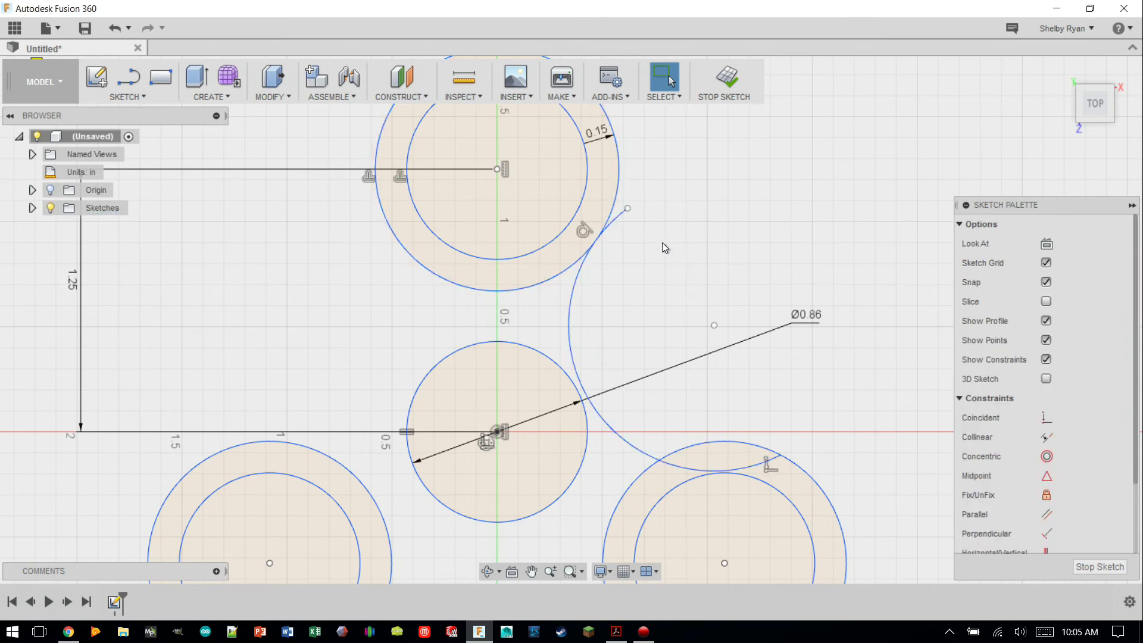
{"action": "left_click", "coordinate": [582, 274]}
{"action": "left_click", "coordinate": [574, 274], "text": "ctrl"}
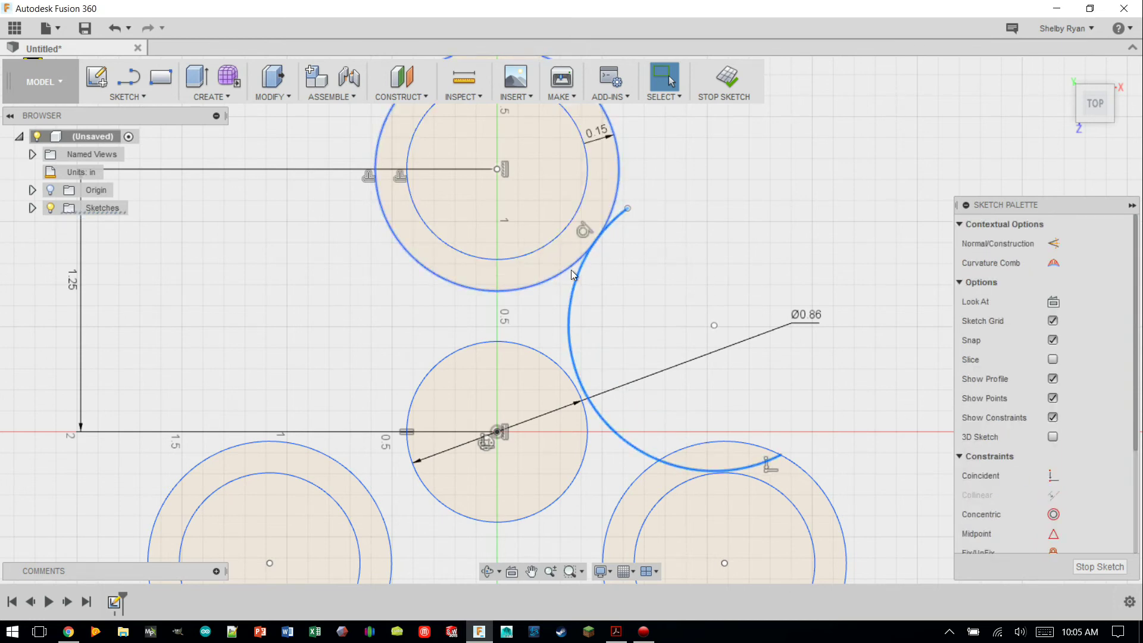
{"action": "left_click", "coordinate": [649, 217]}
Make the arc's upper end coincident with the top outer circle
{"action": "left_click_drag", "start_coordinate": [628, 212], "coordinate": [599, 235]}
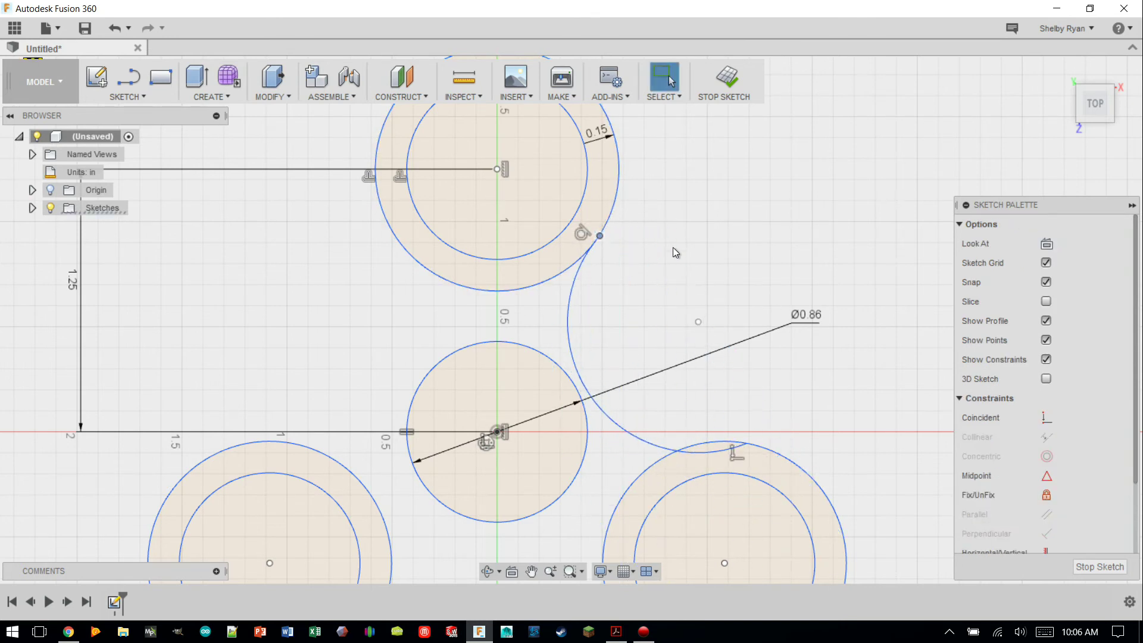
{"action": "left_click", "coordinate": [600, 236]}
{"action": "left_click", "coordinate": [613, 217], "text": "shift"}
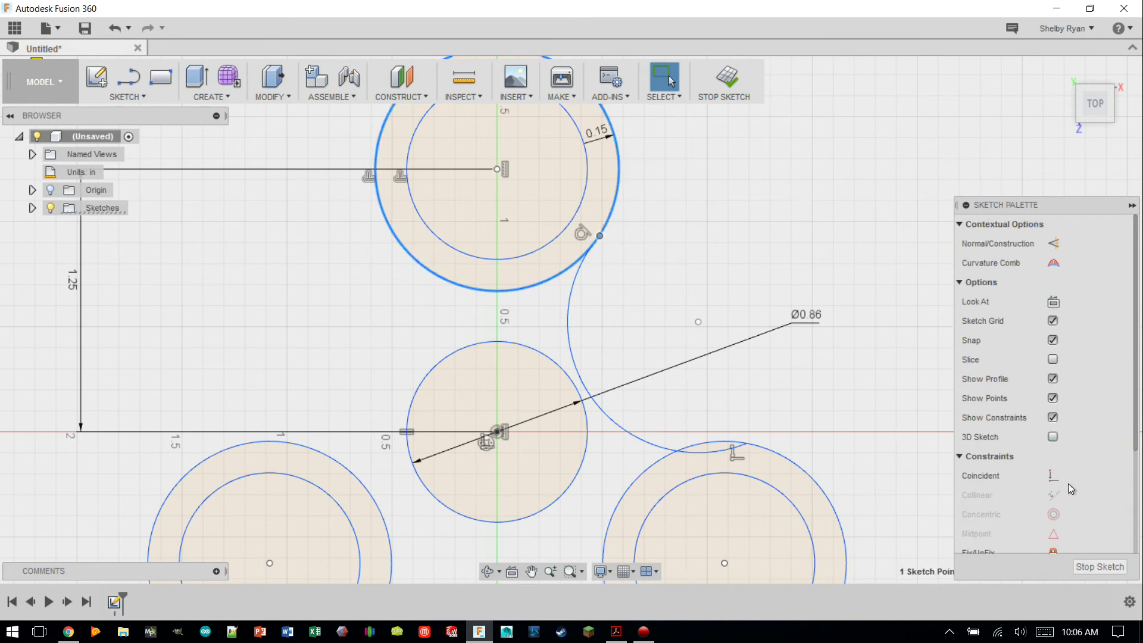
{"action": "left_click", "coordinate": [1053, 476]}
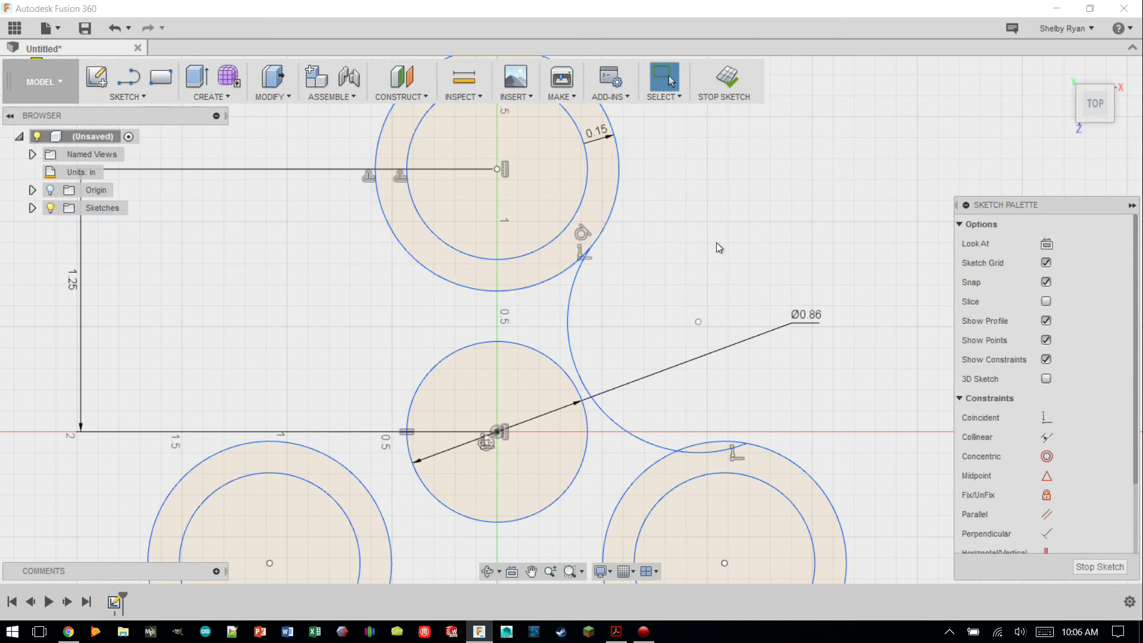
{"action": "left_click_drag", "start_coordinate": [596, 244], "coordinate": [626, 287]}
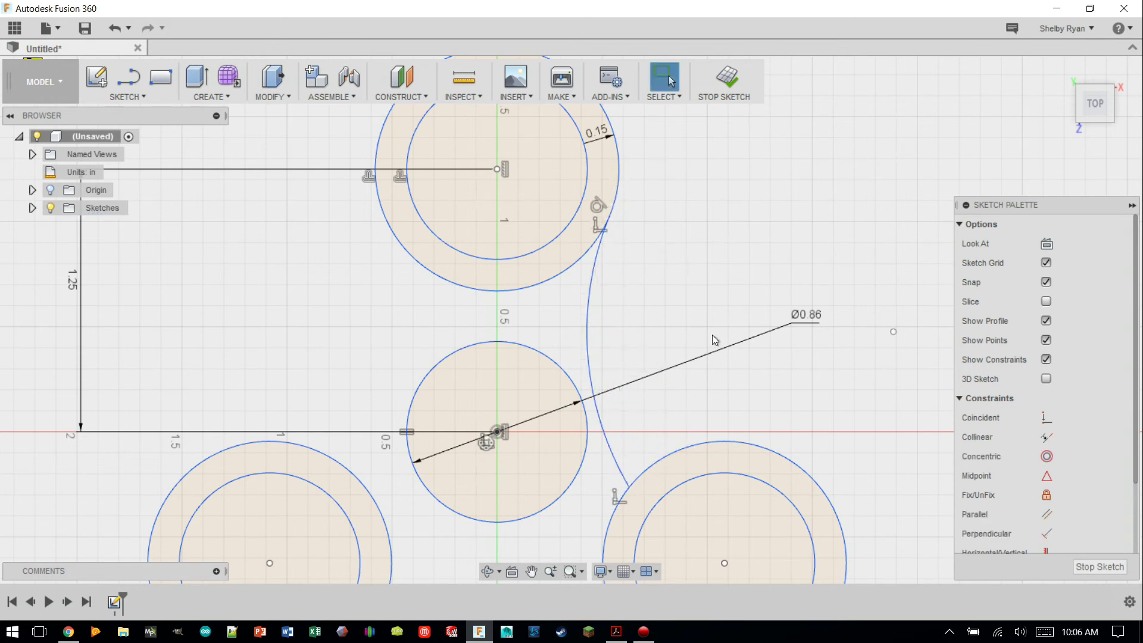
Make the arc tangent to the lower-right outer circle, adjust its curve, and compare with the reference drawing
{"action": "left_click_drag", "start_coordinate": [627, 488], "coordinate": [737, 407]}
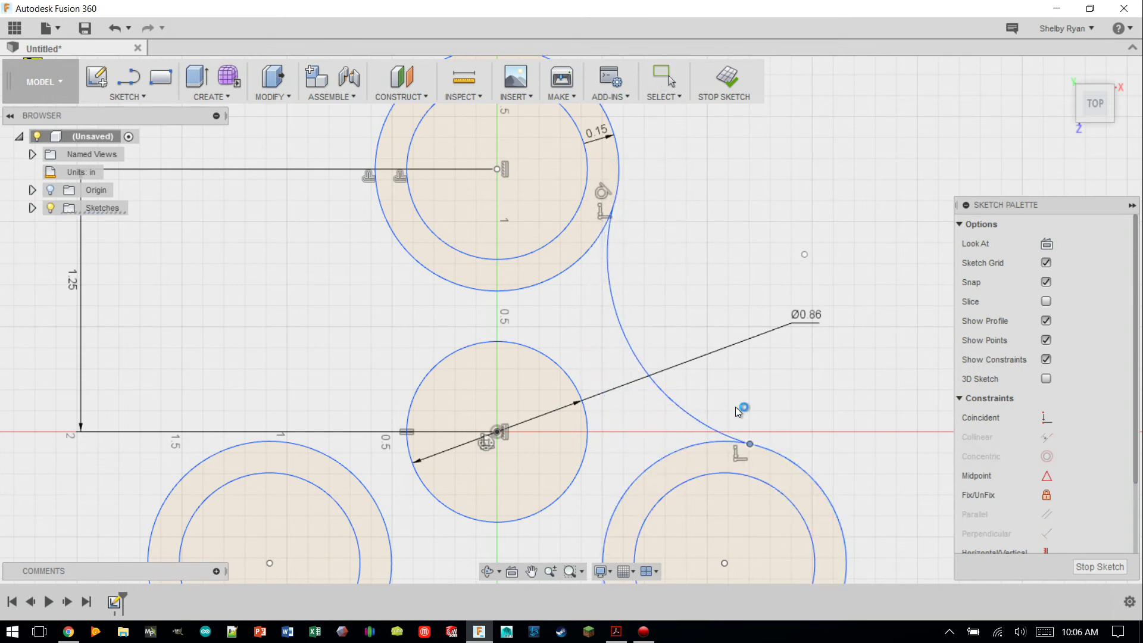
{"action": "left_click", "coordinate": [703, 418]}
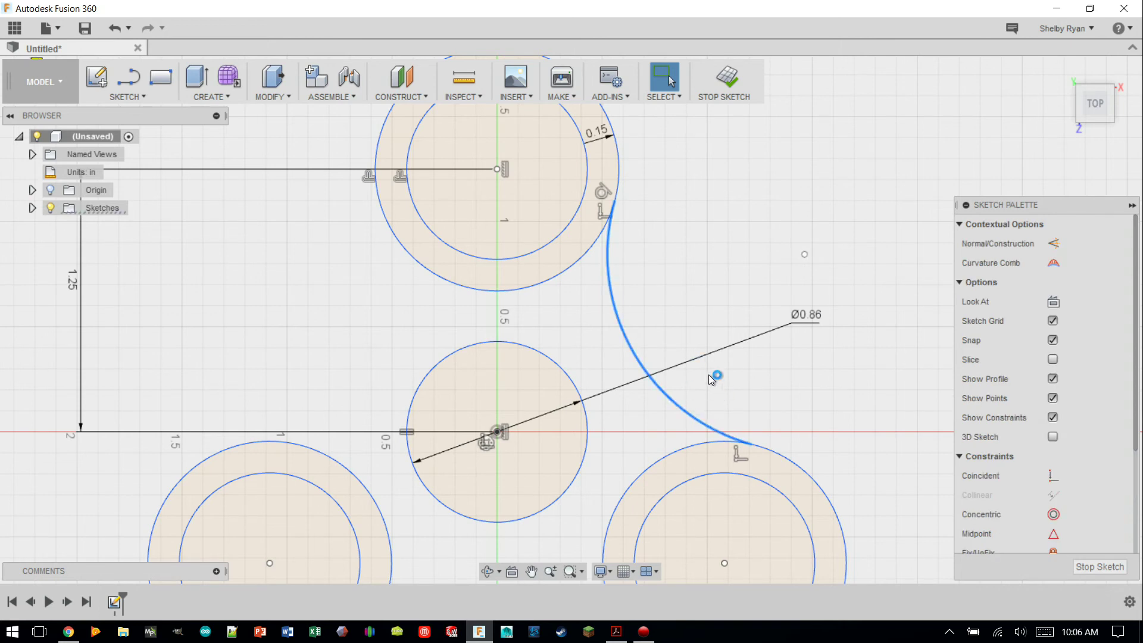
{"action": "left_click", "coordinate": [792, 463]}
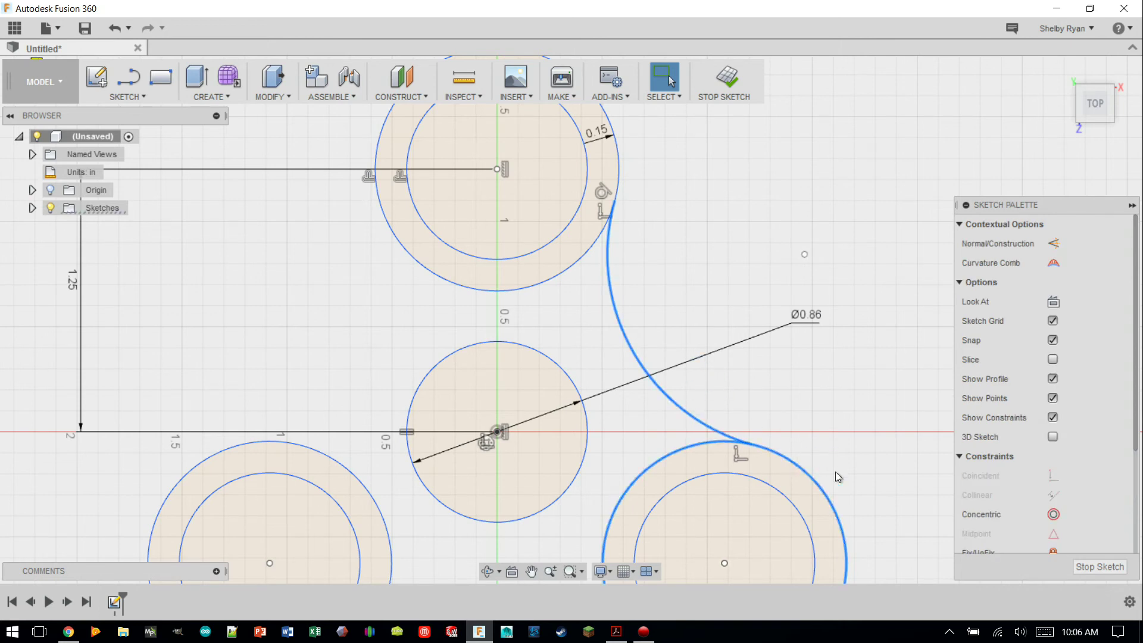
{"action": "scroll", "coordinate": [1066, 512], "scroll_direction": "down", "scroll_amount": 3}
{"action": "left_click", "coordinate": [1054, 484]}
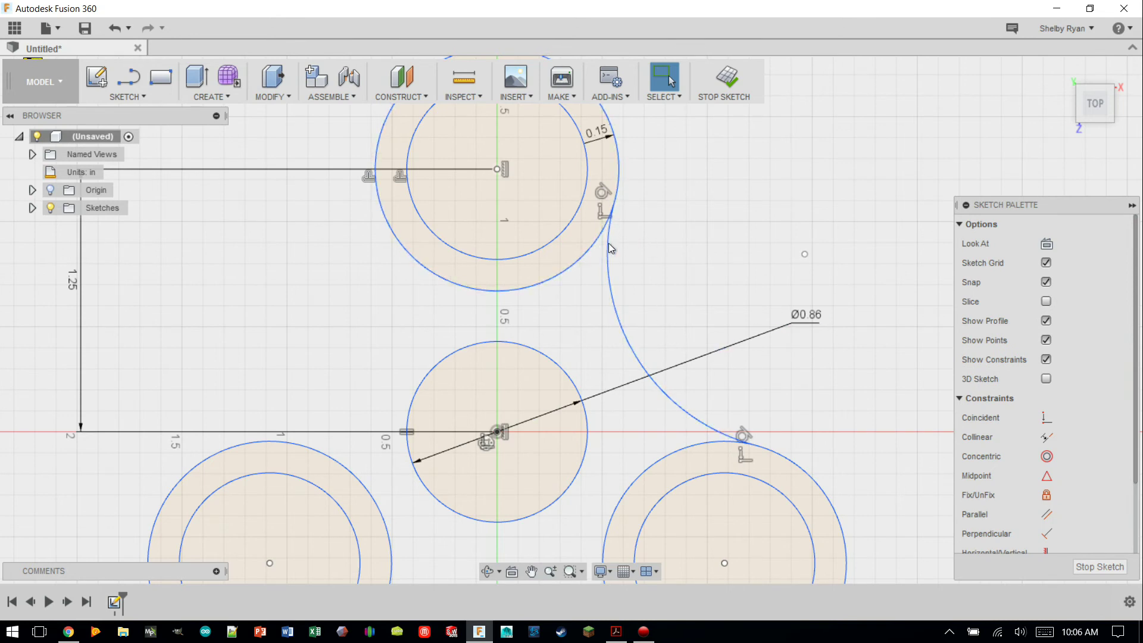
{"action": "left_click_drag", "start_coordinate": [613, 219], "coordinate": [613, 205]}
{"action": "left_click_drag", "start_coordinate": [687, 176], "coordinate": [650, 283]}
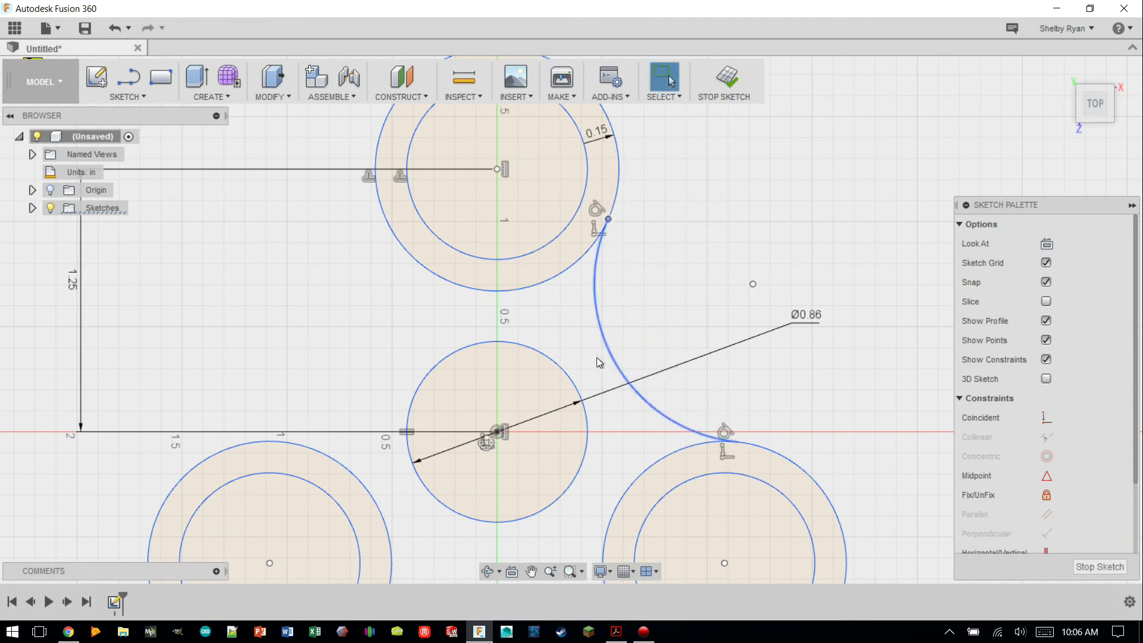
{"action": "left_click", "coordinate": [619, 325]}
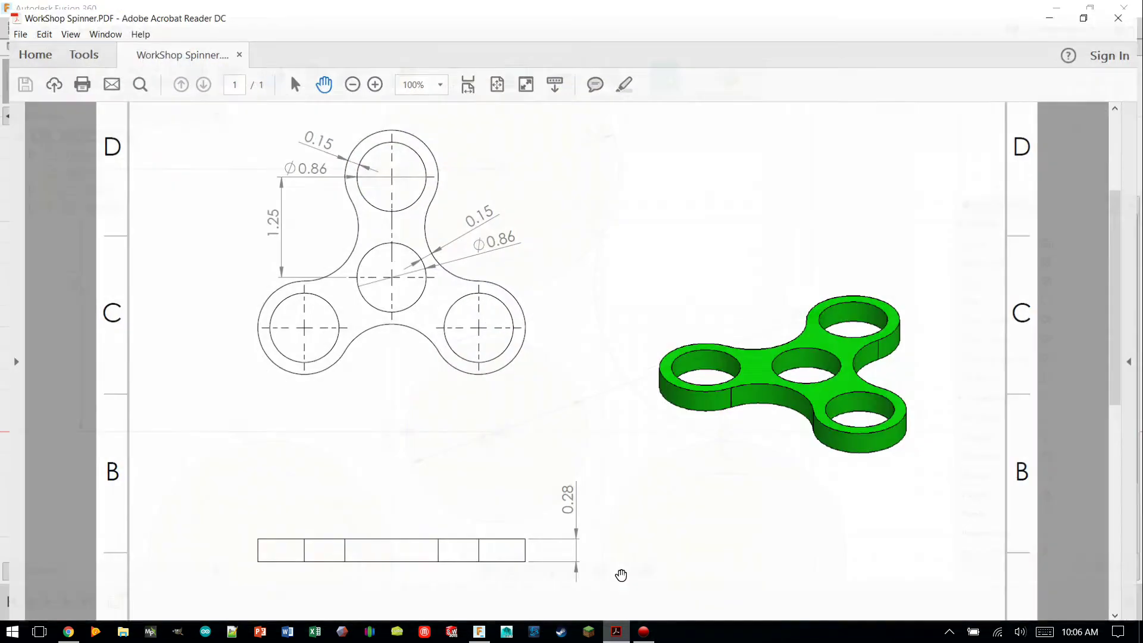
{"action": "left_click", "coordinate": [616, 631]}
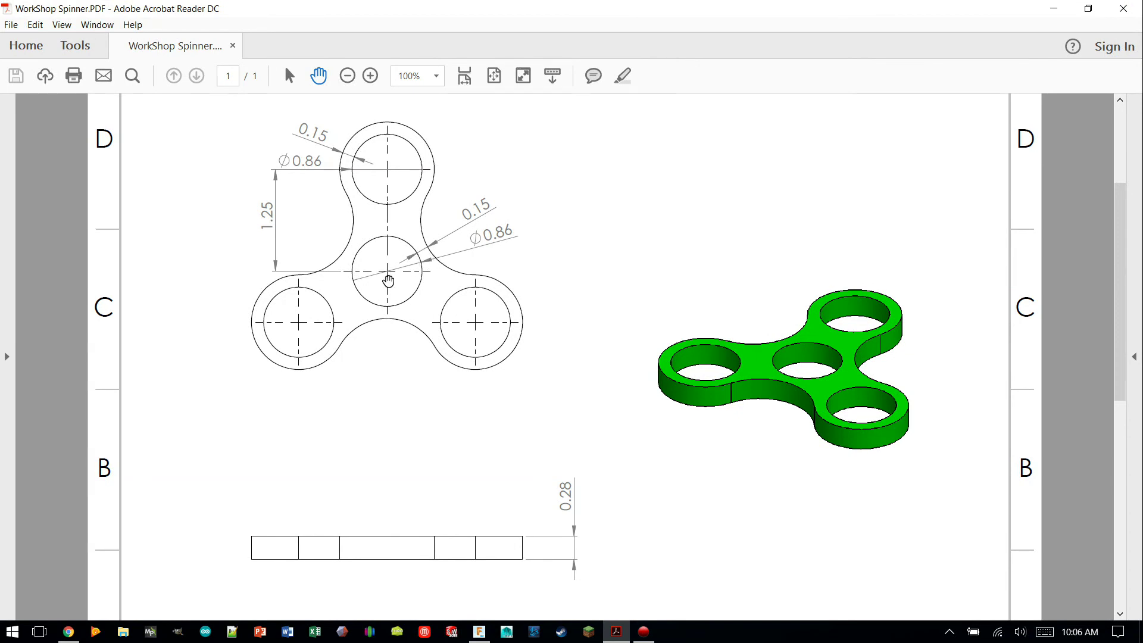
{"action": "left_click", "coordinate": [1054, 9]}
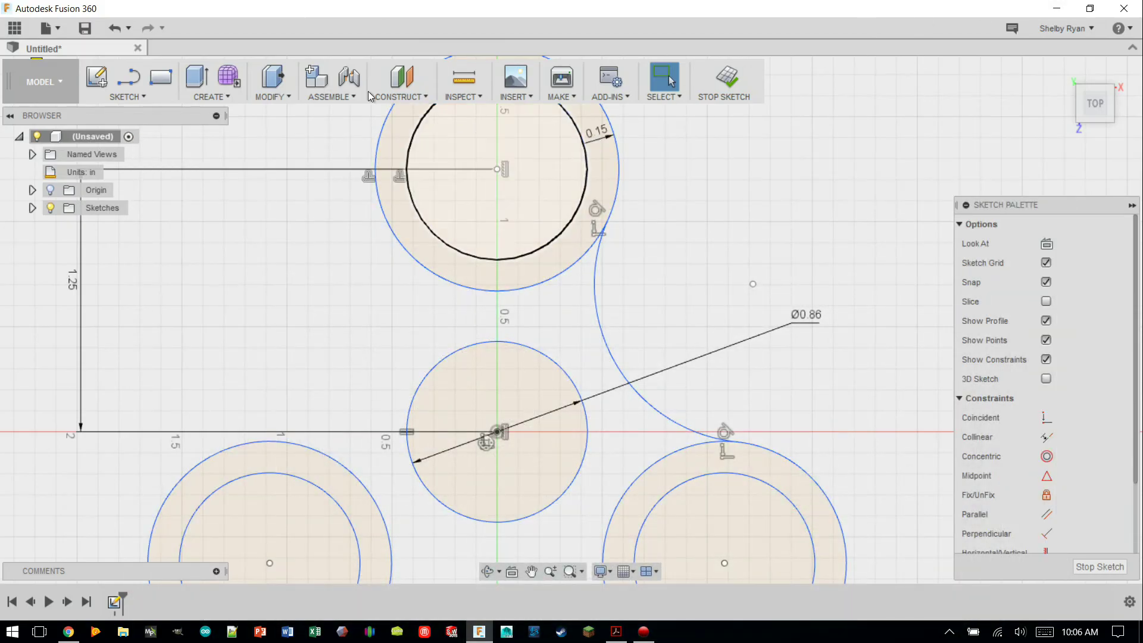
{"action": "left_click", "coordinate": [127, 96]}
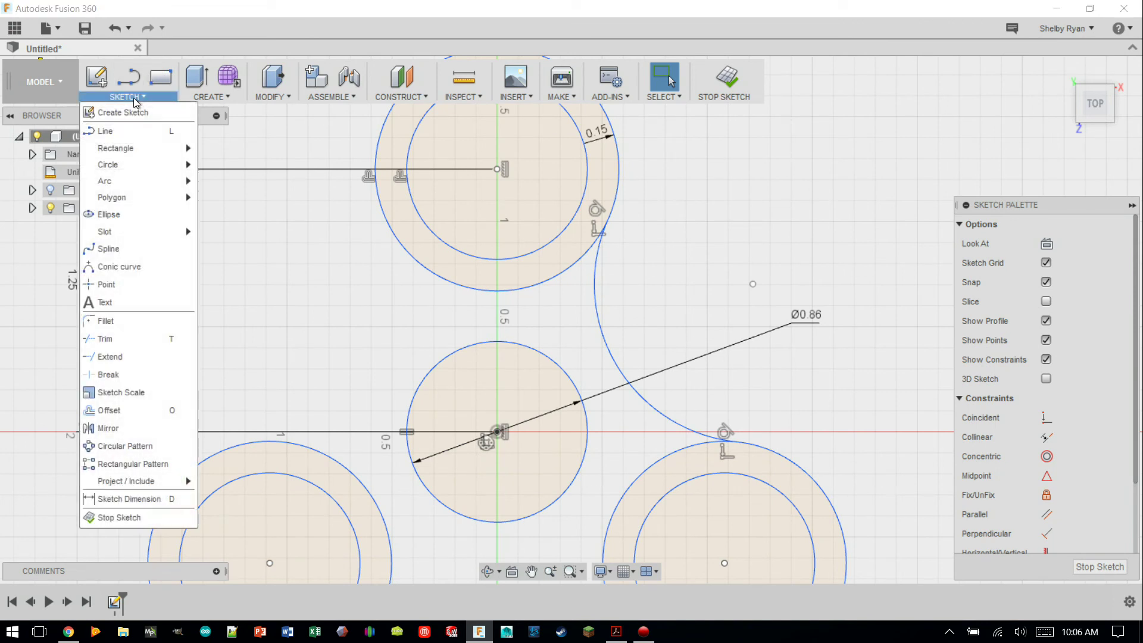
Dimension the middle circle to the connecting arc at 1.25 in
{"action": "left_click", "coordinate": [138, 498]}
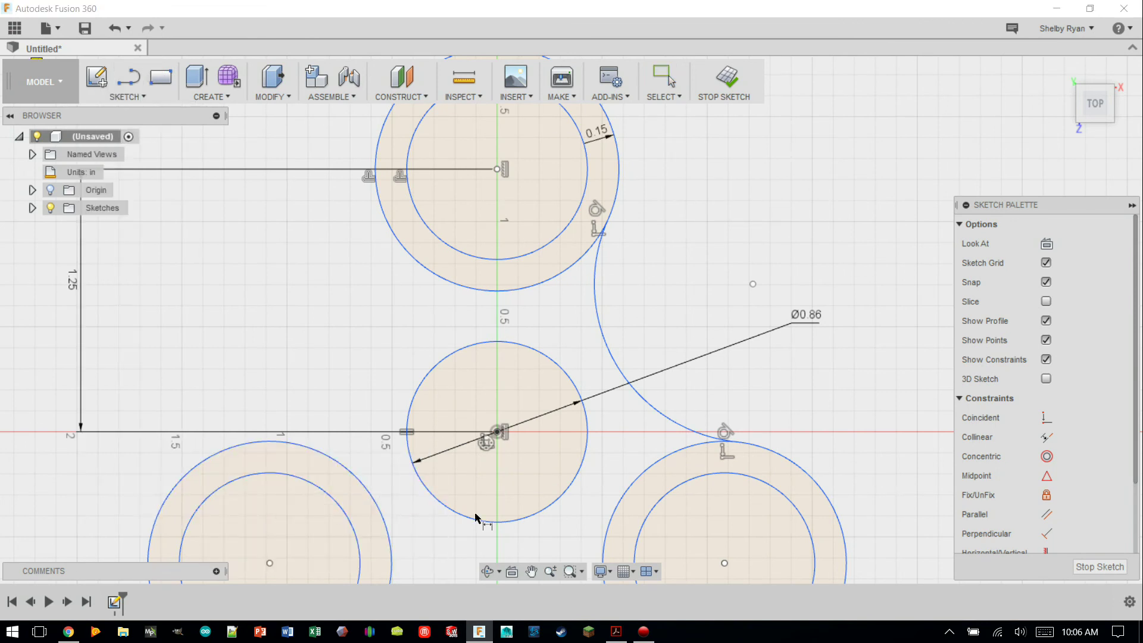
{"action": "left_click", "coordinate": [587, 417]}
{"action": "left_click", "coordinate": [618, 352]}
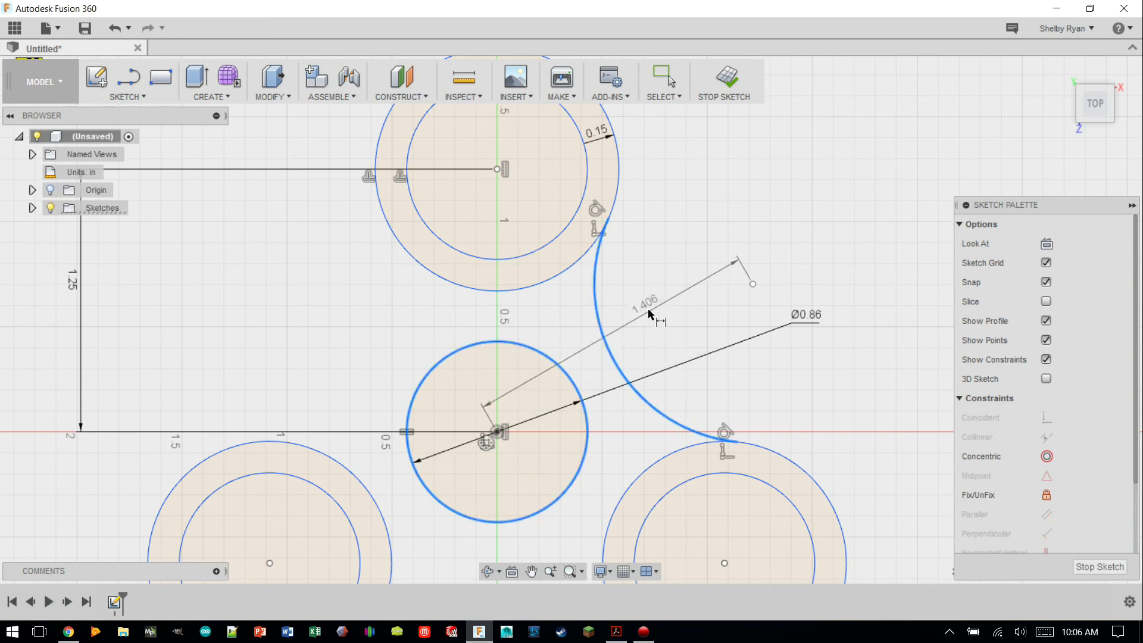
{"action": "left_click", "coordinate": [649, 310]}
{"action": "type", "text": "1"}
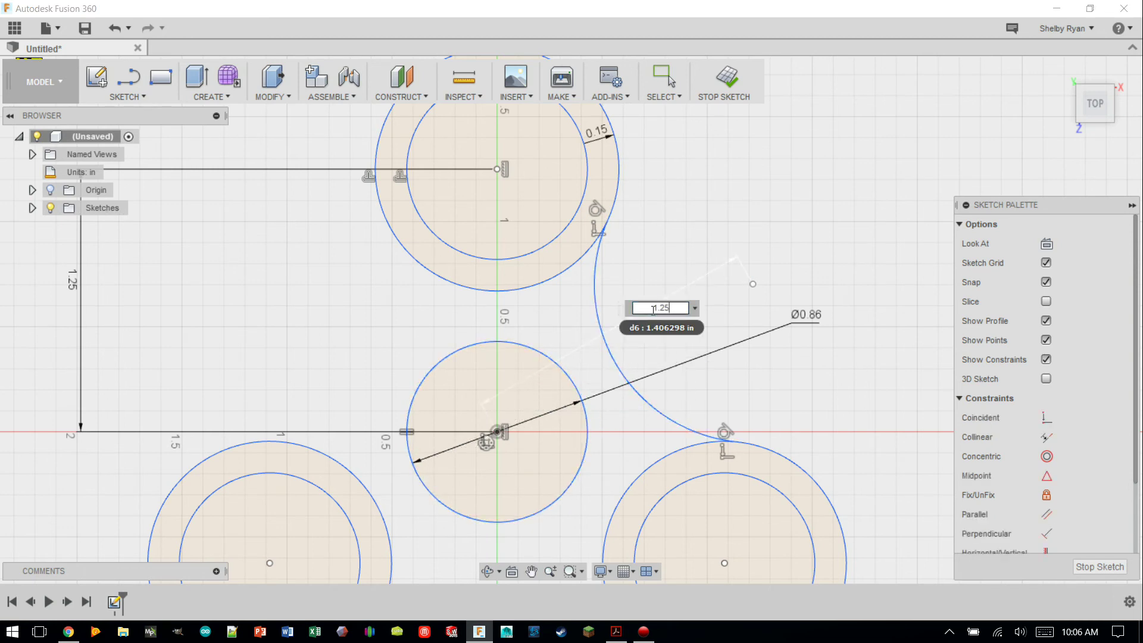
{"action": "type", "text": ".25"}
{"action": "key", "text": "Return"}
{"action": "scroll", "coordinate": [649, 349], "scroll_direction": "down", "scroll_amount": 3}
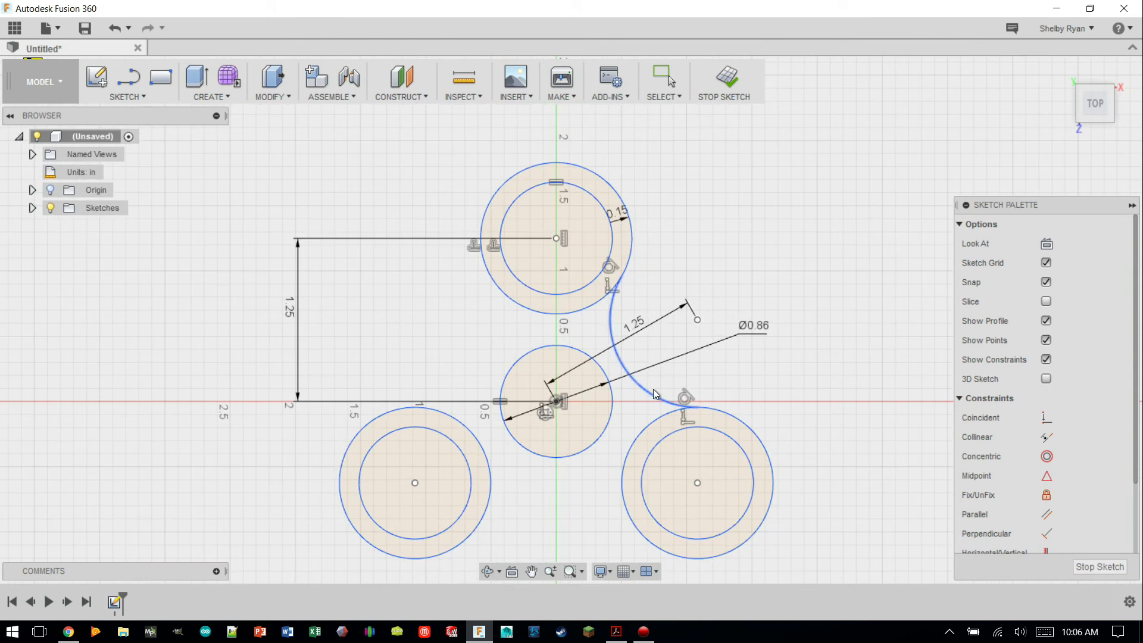
{"action": "key", "text": "Escape"}
{"action": "mouse_move", "coordinate": [623, 374]}
{"action": "left_mouse_down"}
{"action": "mouse_move", "coordinate": [684, 320]}
{"action": "mouse_move", "coordinate": [621, 371]}
{"action": "left_mouse_up"}
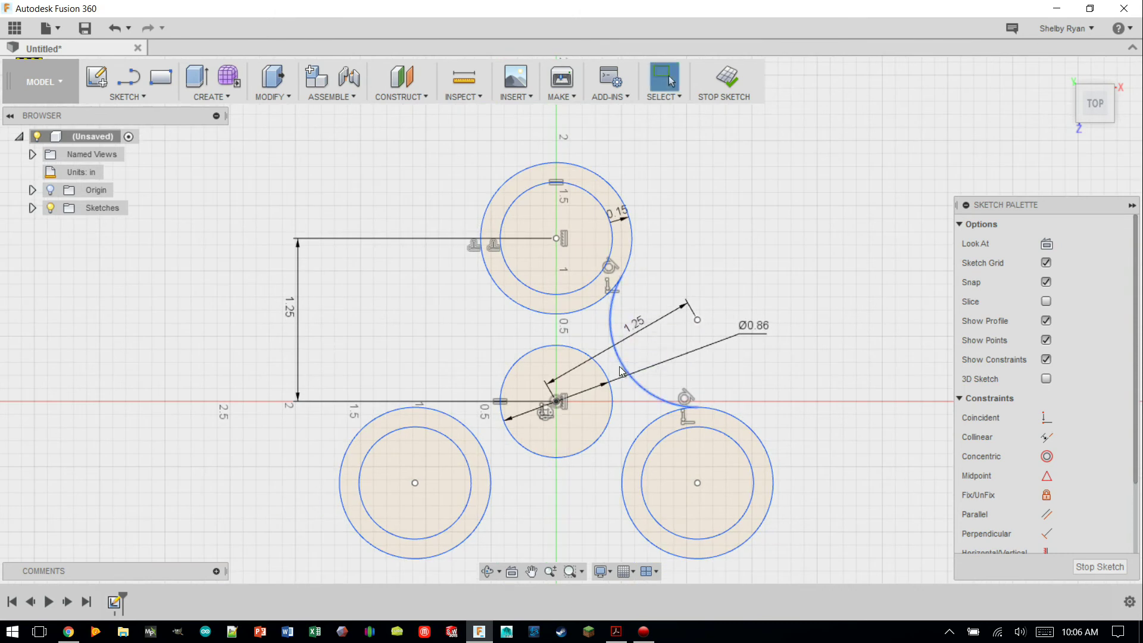
{"action": "left_click", "coordinate": [621, 372]}
{"action": "key", "text": "Escape"}
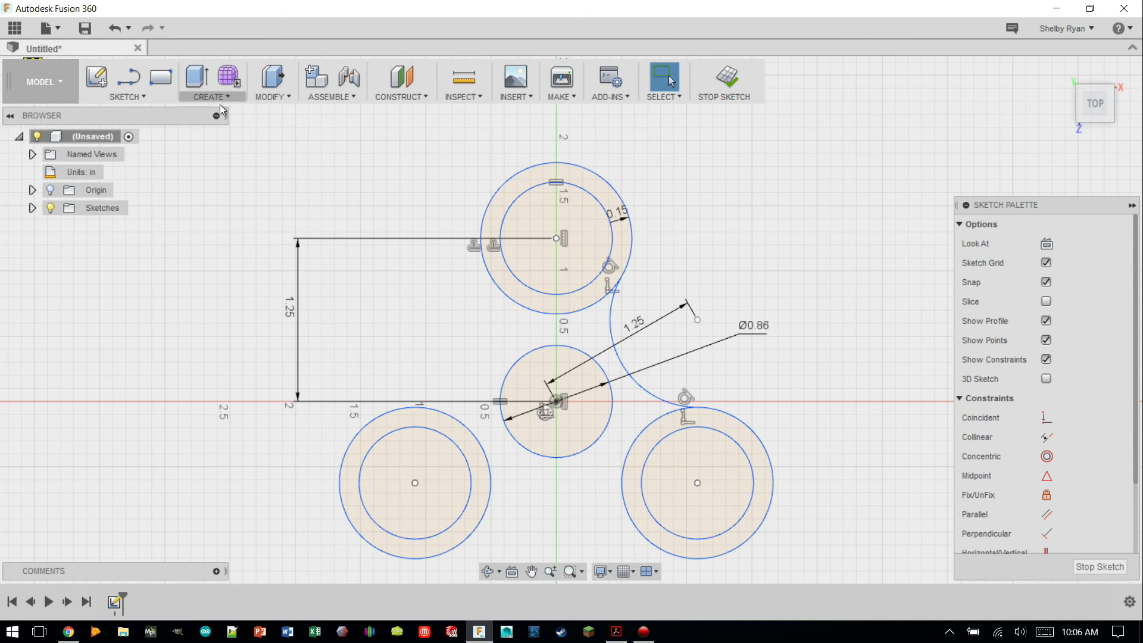
{"action": "left_click", "coordinate": [144, 97]}
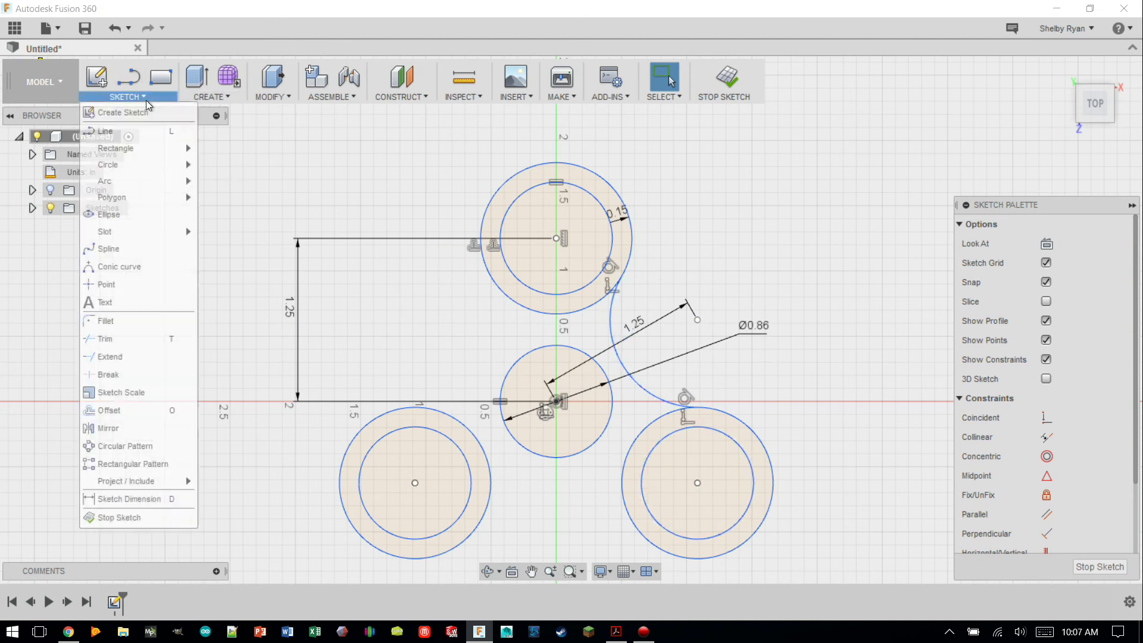
Circular-pattern the connecting arc into 3 copies about the middle circle's centre, then view the PDF drawing
{"action": "left_click", "coordinate": [150, 447]}
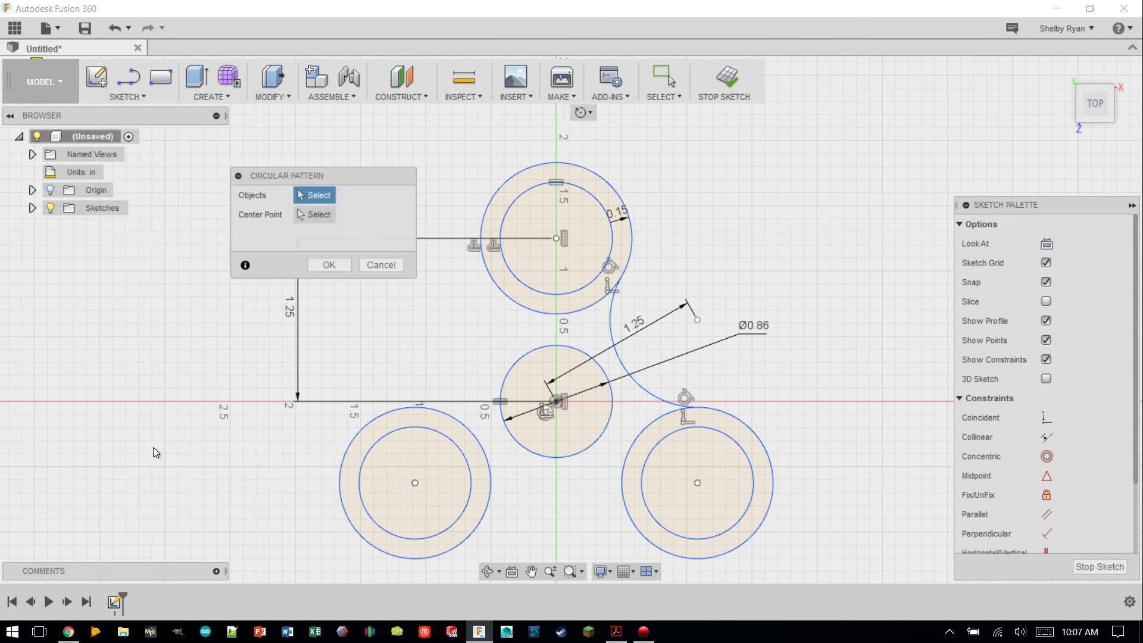
{"action": "left_click", "coordinate": [617, 330]}
{"action": "left_click", "coordinate": [331, 219]}
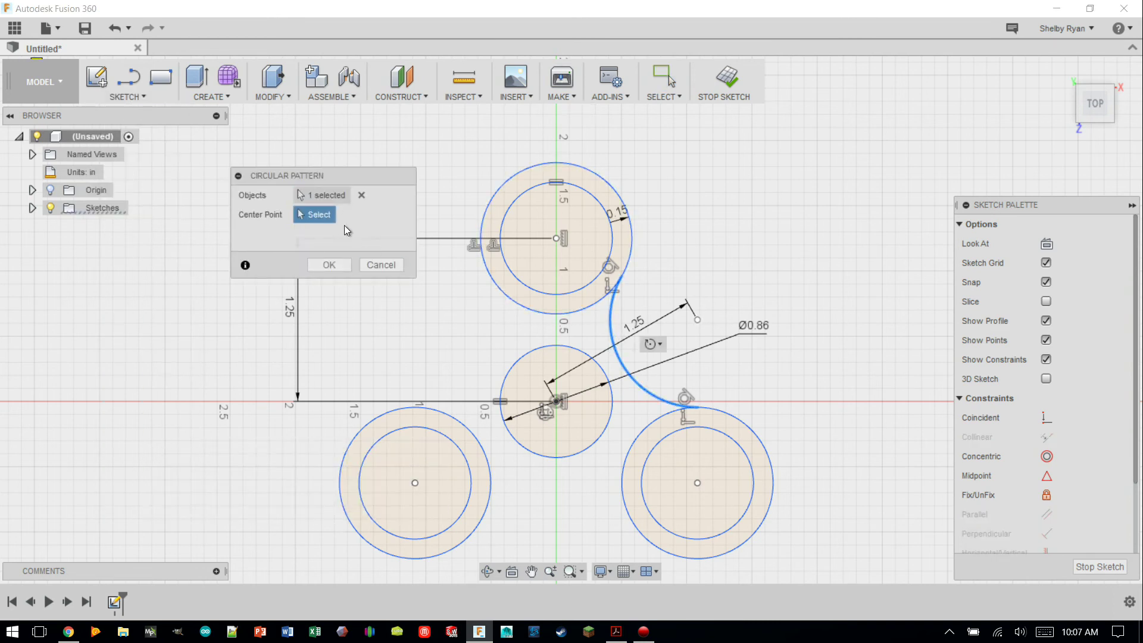
{"action": "left_click", "coordinate": [556, 402]}
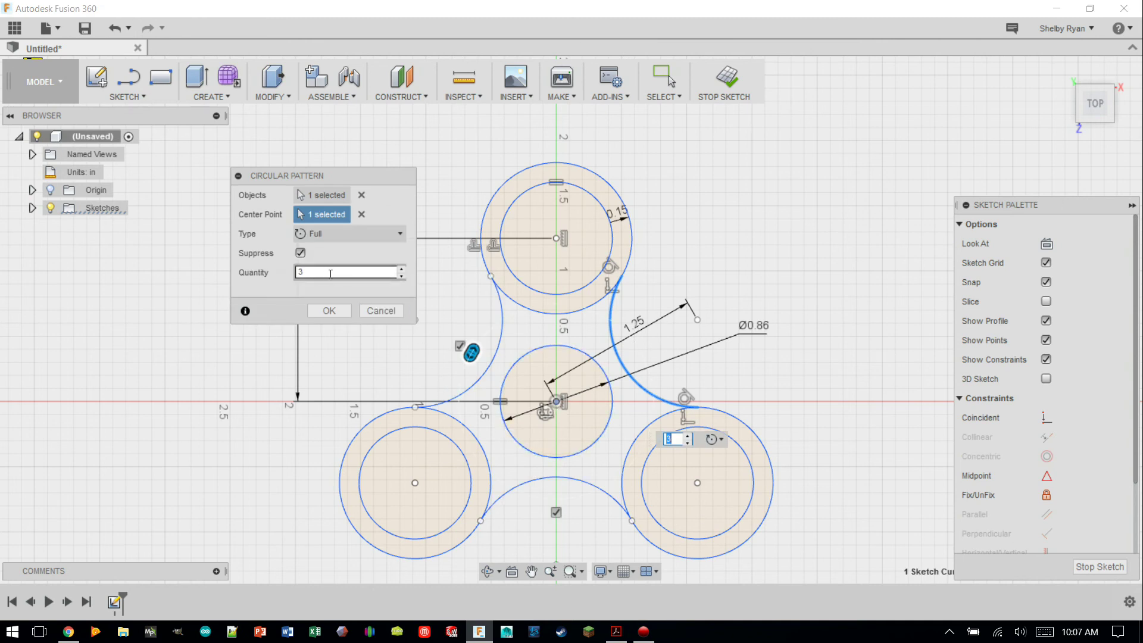
{"action": "left_click", "coordinate": [334, 312]}
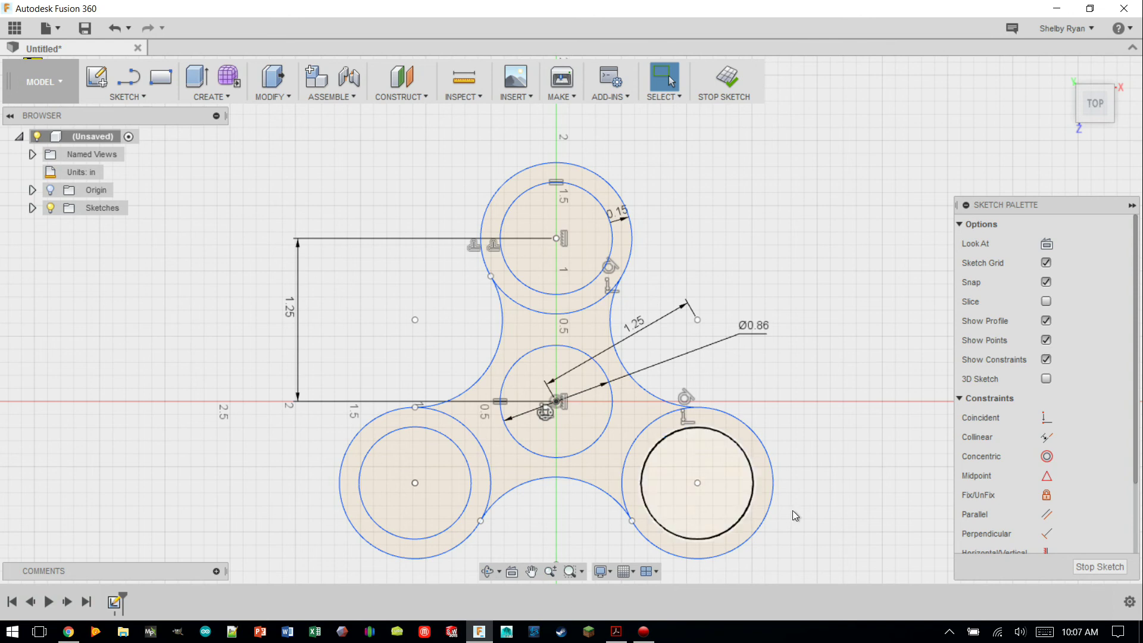
{"action": "left_click", "coordinate": [625, 633]}
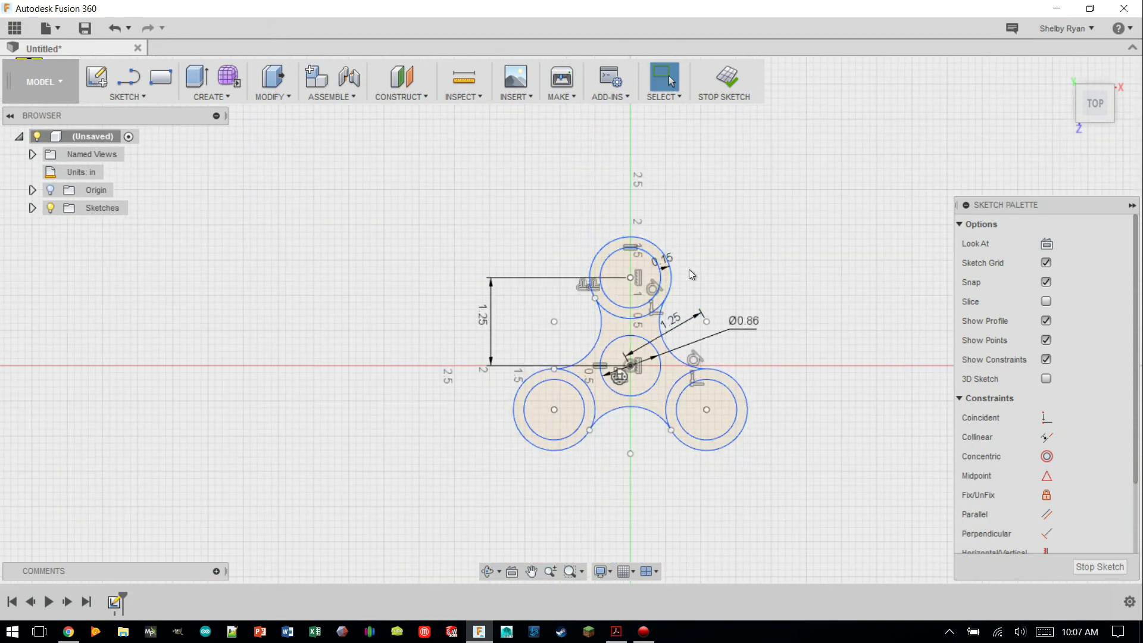
Start an extrude using the central body and three lobe ring profiles, checking the PDF for thickness
{"action": "mouse_move", "coordinate": [689, 270]}
{"action": "middle_mouse_down", "text": "shift"}
{"action": "mouse_move", "coordinate": [809, 355]}
{"action": "mouse_move", "coordinate": [743, 305]}
{"action": "mouse_move", "coordinate": [753, 310]}
{"action": "mouse_move", "coordinate": [708, 346]}
{"action": "mouse_move", "coordinate": [684, 361]}
{"action": "mouse_move", "coordinate": [673, 351]}
{"action": "mouse_move", "coordinate": [655, 333]}
{"action": "mouse_move", "coordinate": [663, 184]}
{"action": "mouse_move", "coordinate": [696, 226]}
{"action": "mouse_move", "coordinate": [691, 245]}
{"action": "middle_mouse_up", "text": "shift"}
{"action": "scroll", "coordinate": [649, 327], "scroll_direction": "up", "scroll_amount": 3}
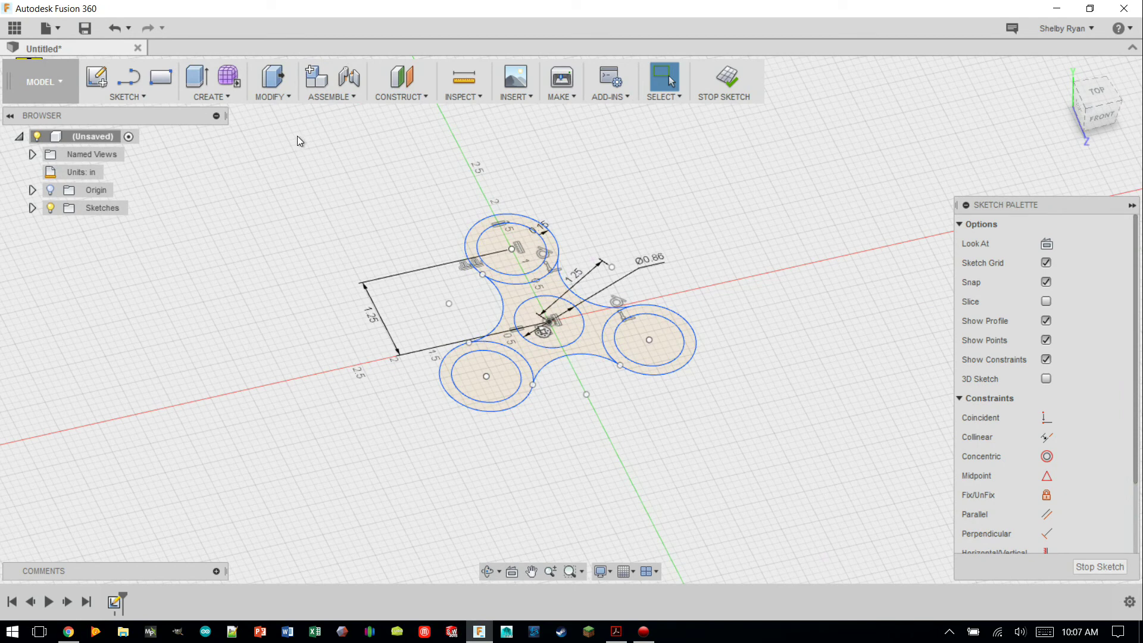
{"action": "left_click", "coordinate": [214, 95]}
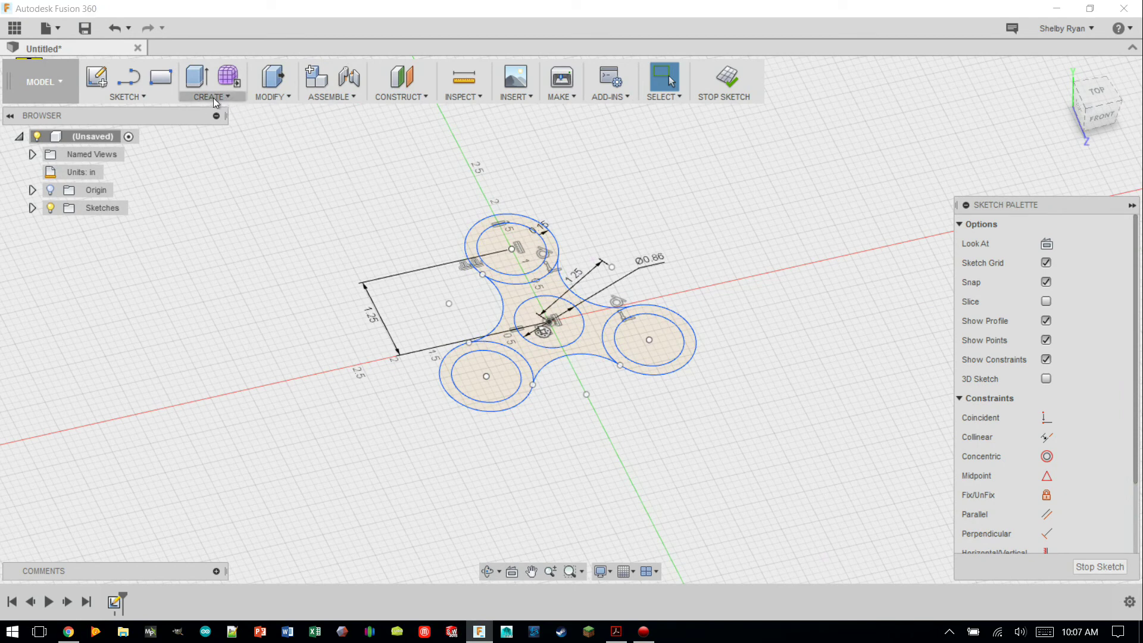
{"action": "left_click", "coordinate": [222, 133]}
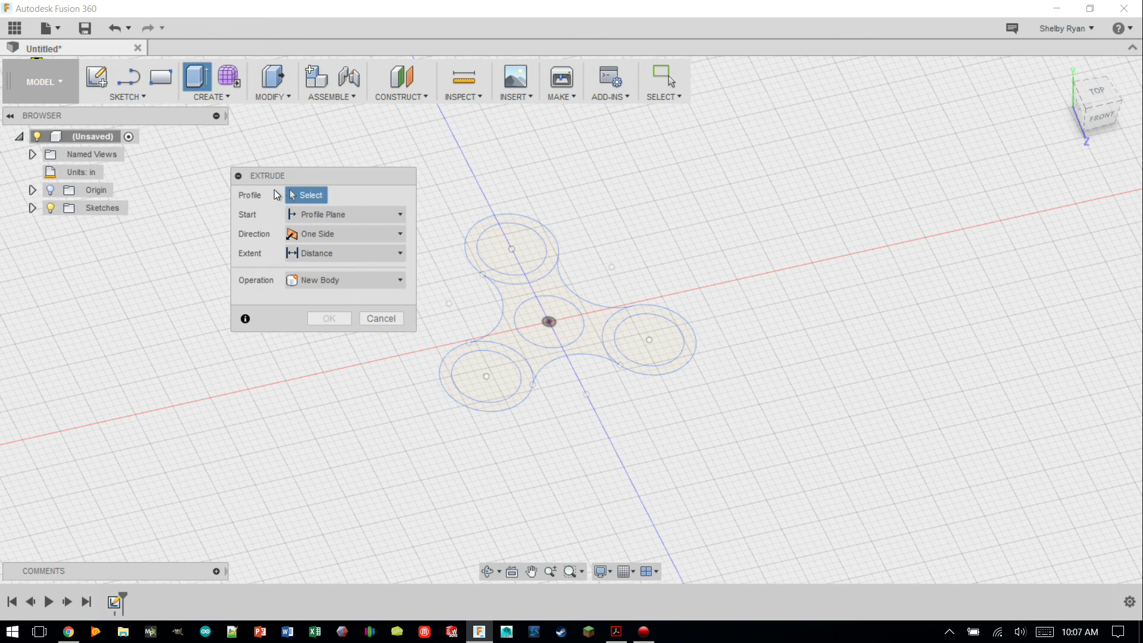
{"action": "left_click", "coordinate": [563, 264]}
{"action": "left_click", "coordinate": [587, 301]}
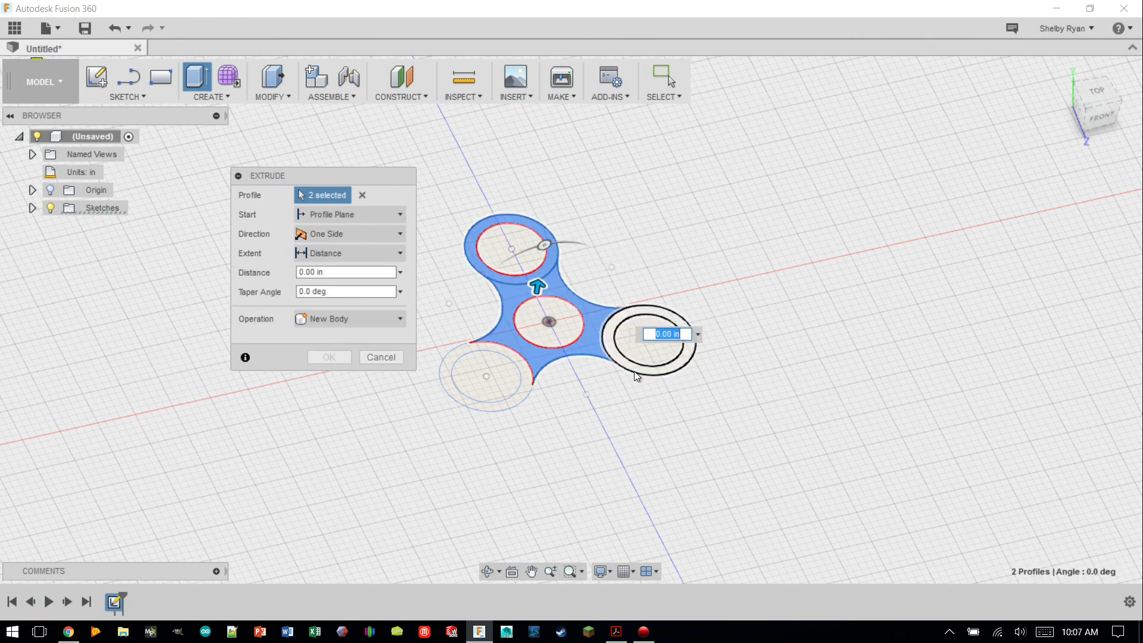
{"action": "left_click", "coordinate": [527, 397]}
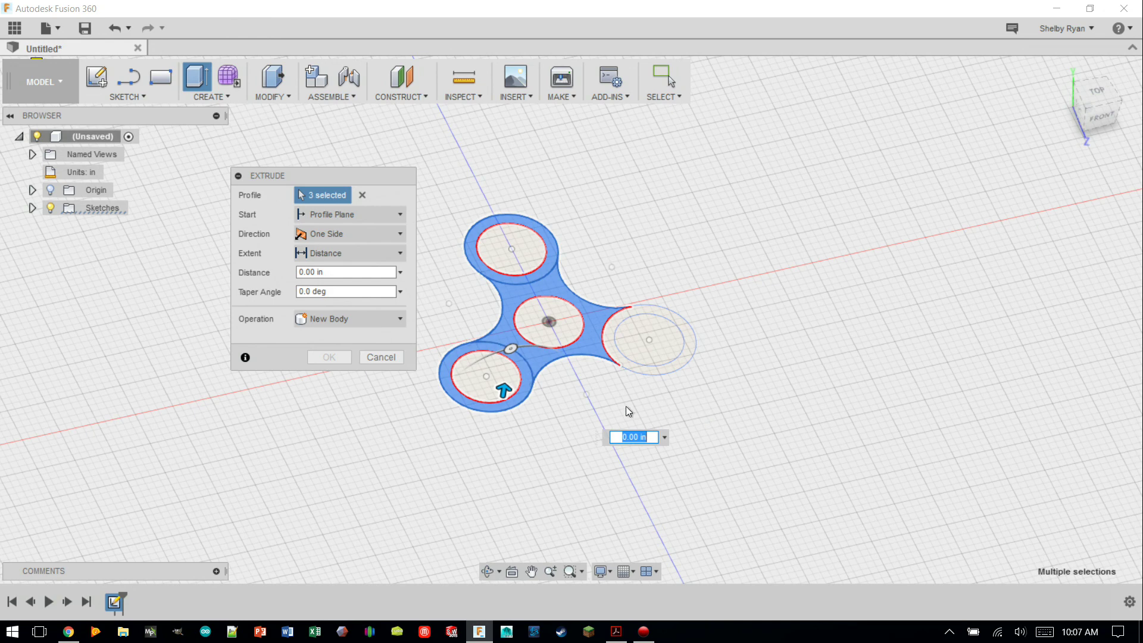
{"action": "left_click", "coordinate": [641, 371]}
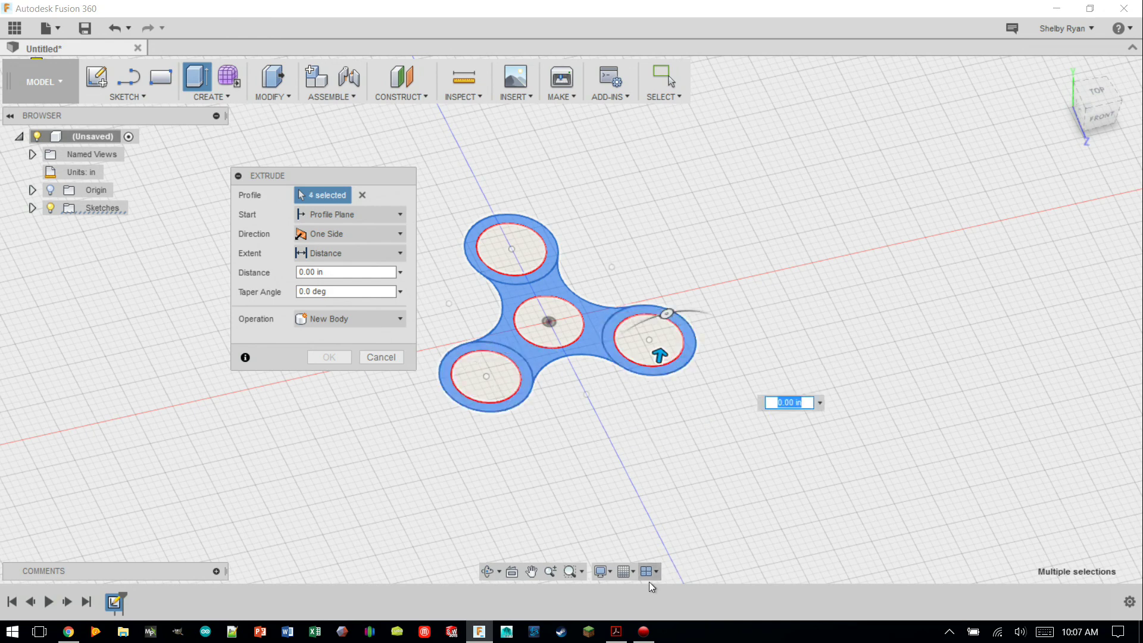
{"action": "left_click", "coordinate": [617, 633]}
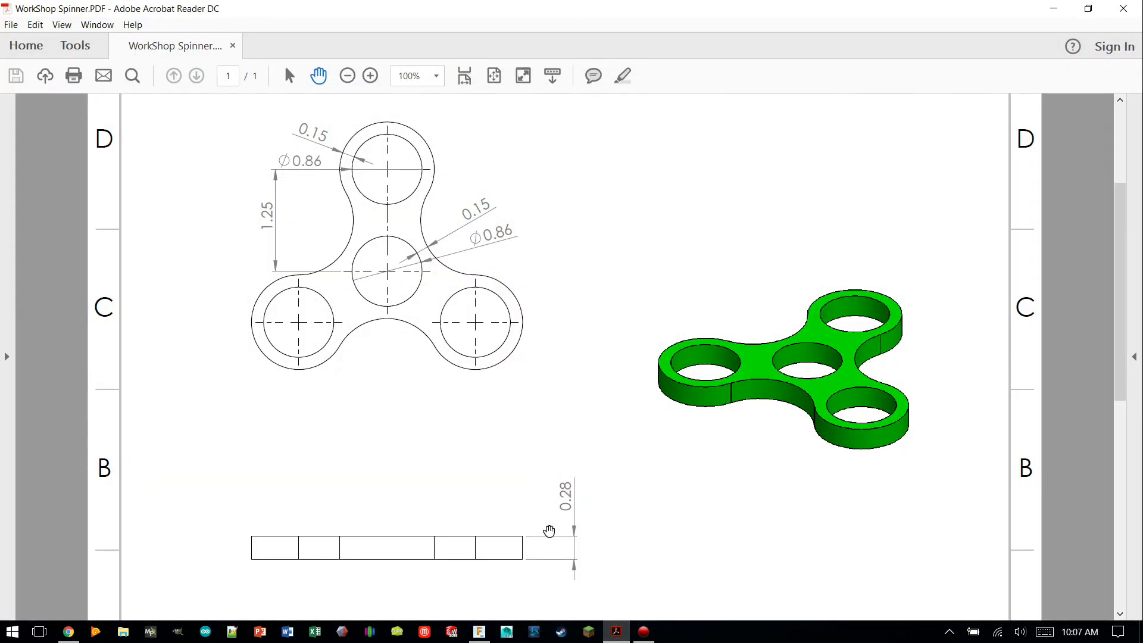
{"action": "left_click", "coordinate": [617, 631]}
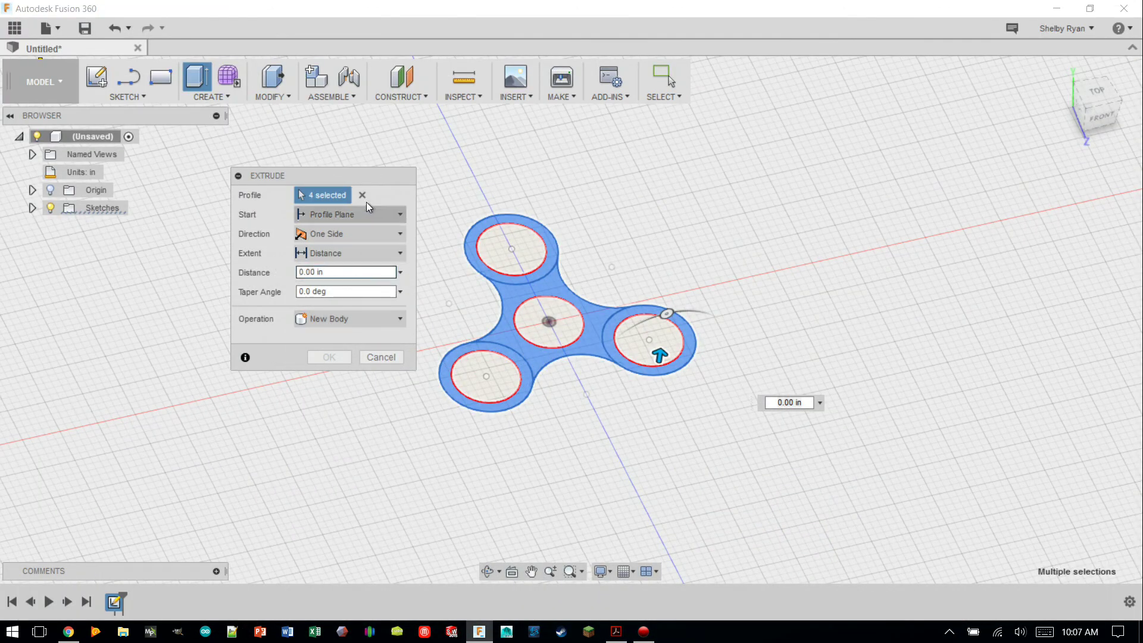
Extrude the spinner profiles 0.28 in, inspect the solid, and return to the Home view
{"action": "left_click_drag", "start_coordinate": [345, 268], "coordinate": [286, 268]}
{"action": "type", "text": ".28"}
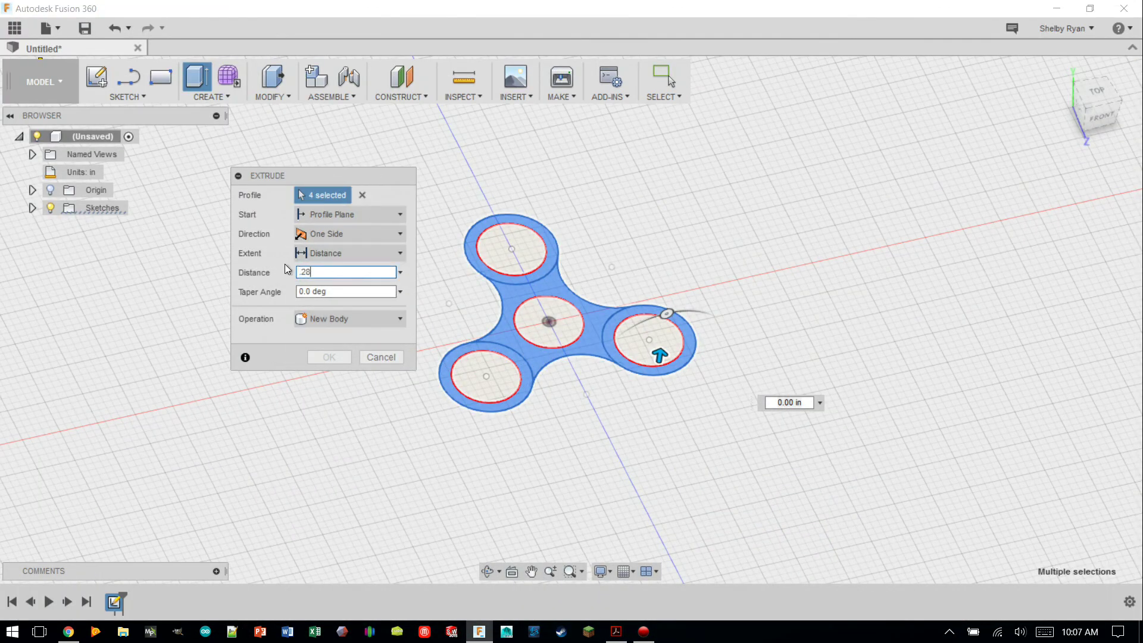
{"action": "key", "text": "Return"}
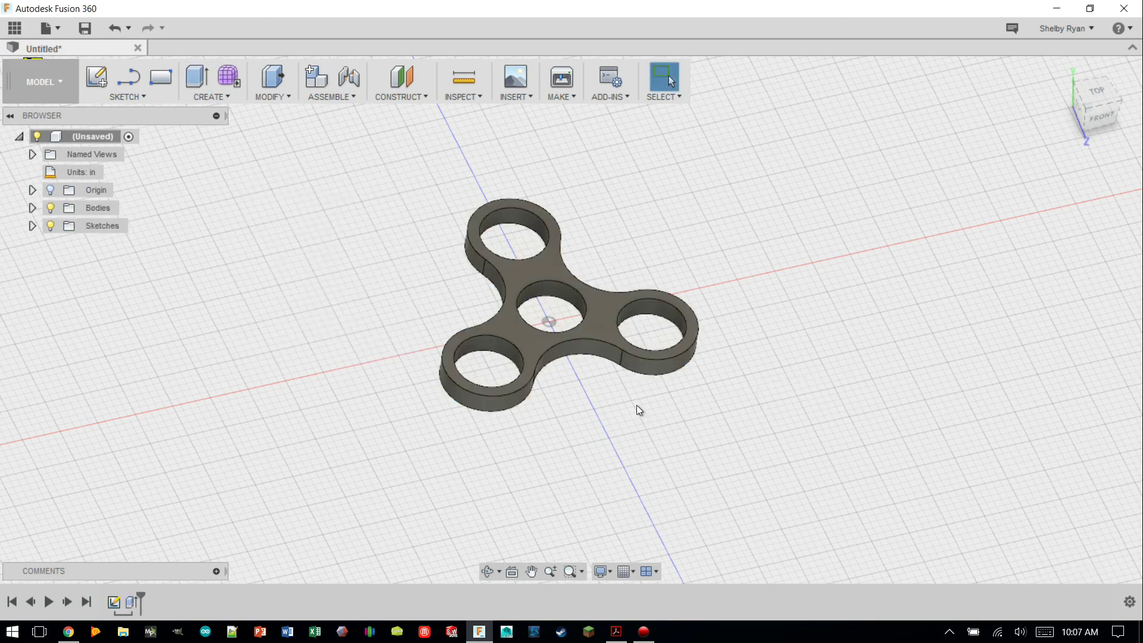
{"action": "scroll", "coordinate": [588, 348], "scroll_direction": "up", "scroll_amount": 2}
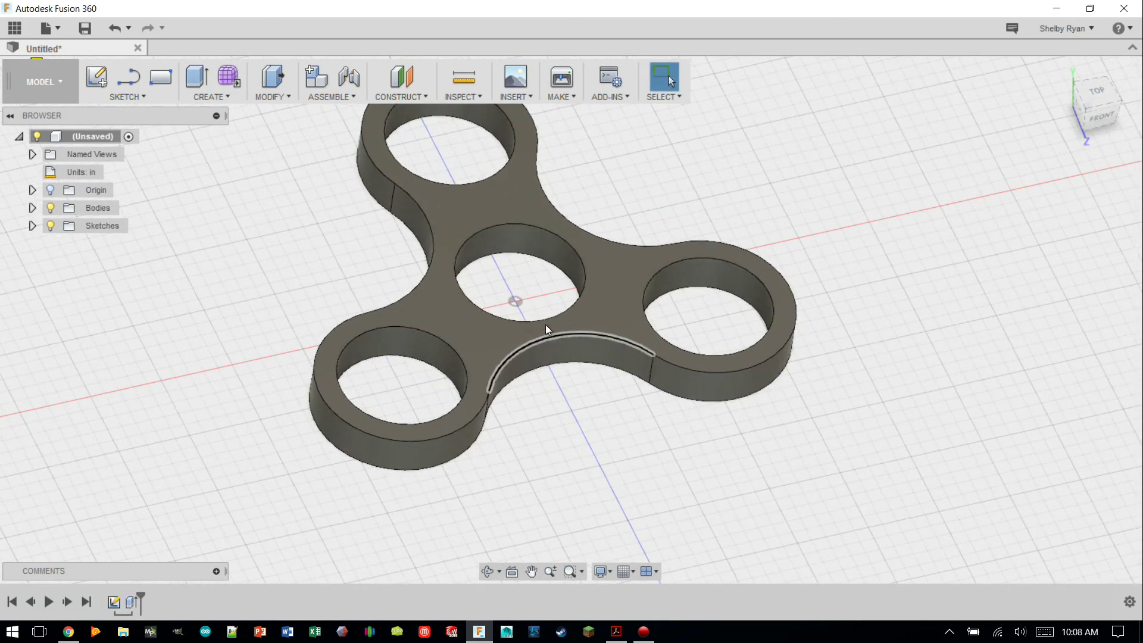
{"action": "middle_click_drag", "start_coordinate": [545, 326], "coordinate": [677, 202], "text": "shift"}
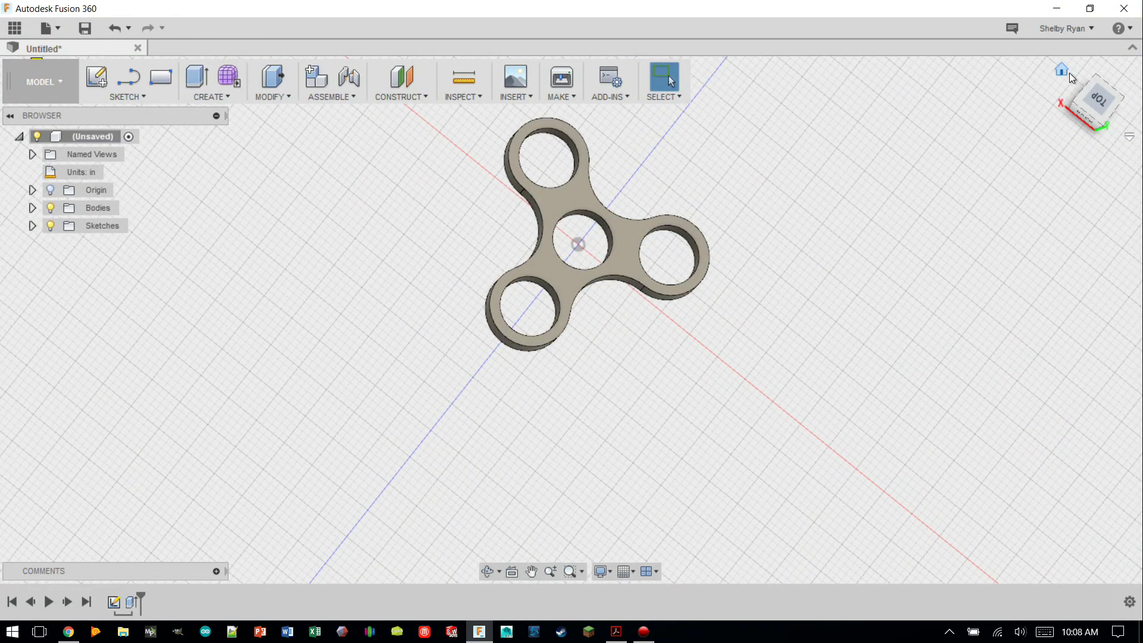
{"action": "left_click", "coordinate": [1063, 71]}
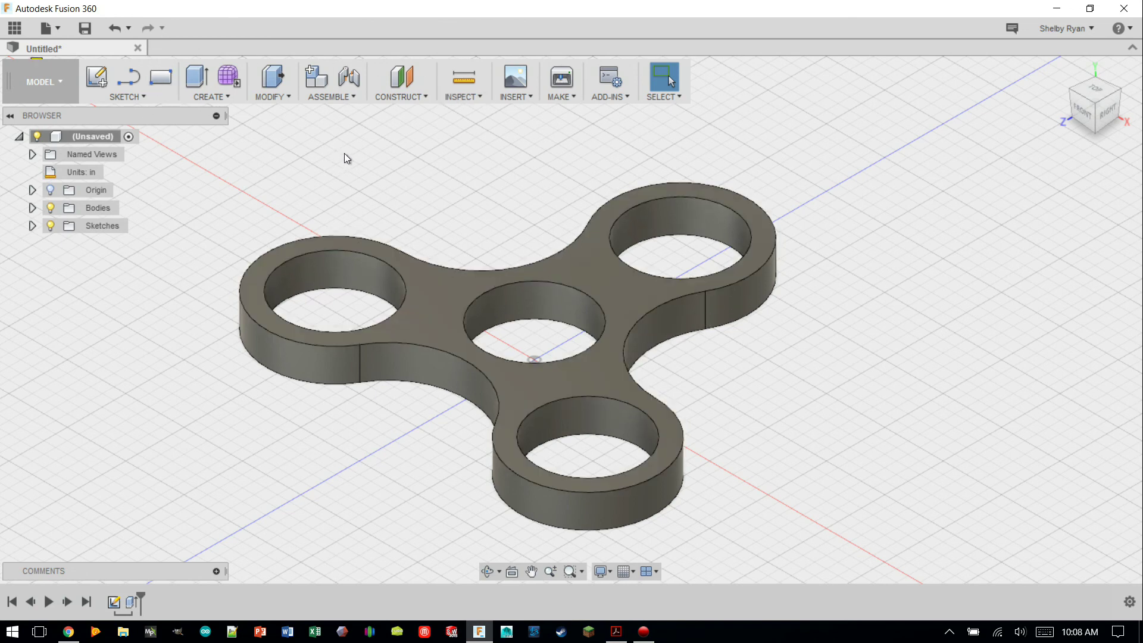
Save the design with the name 'Spinner Workshop'
{"action": "left_click", "coordinate": [84, 28]}
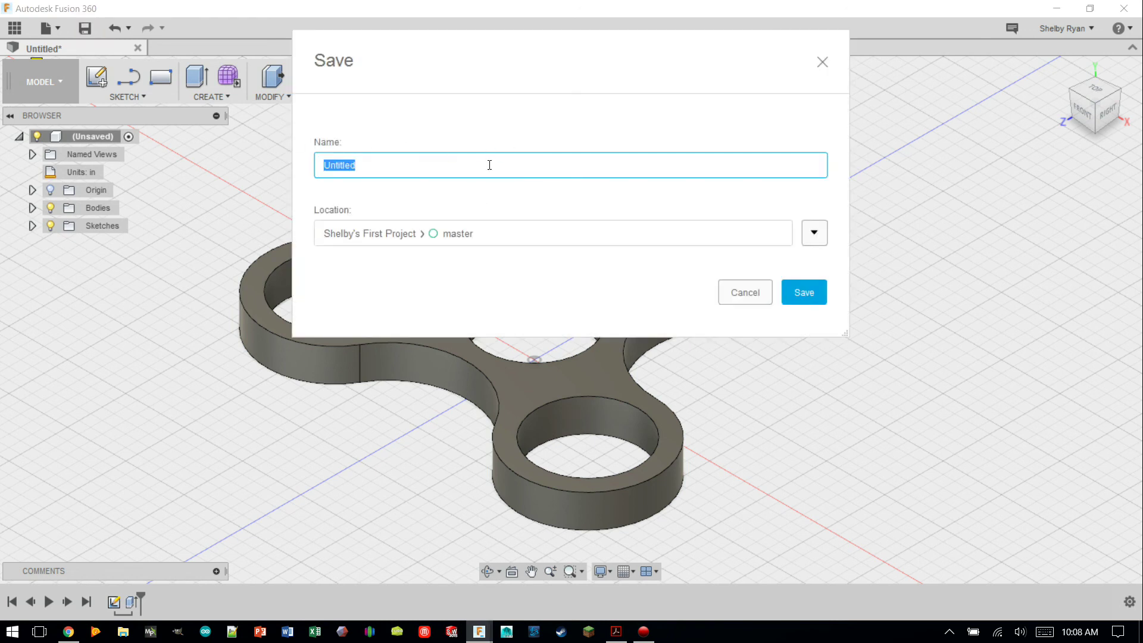
{"action": "type", "text": "SPinne"}
{"action": "type", "text": "pinner "}
{"action": "type", "text": "Workshop"}
{"action": "left_click", "coordinate": [787, 292]}
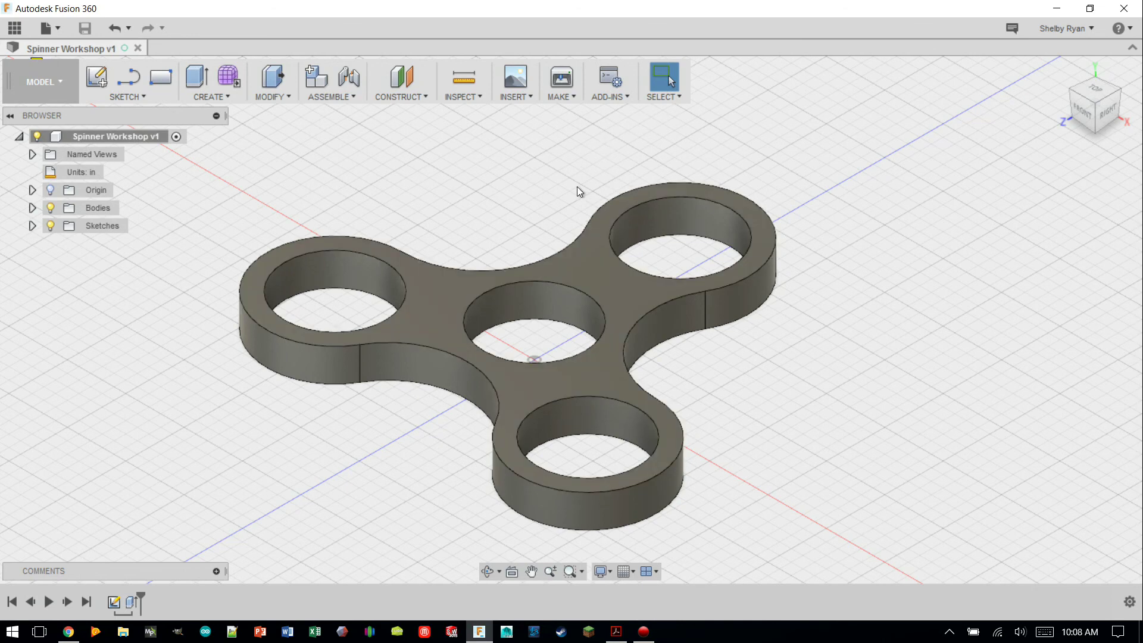
Set up a 3D Print export of the spinner body to a file, not the print utility
{"action": "left_click", "coordinate": [562, 77]}
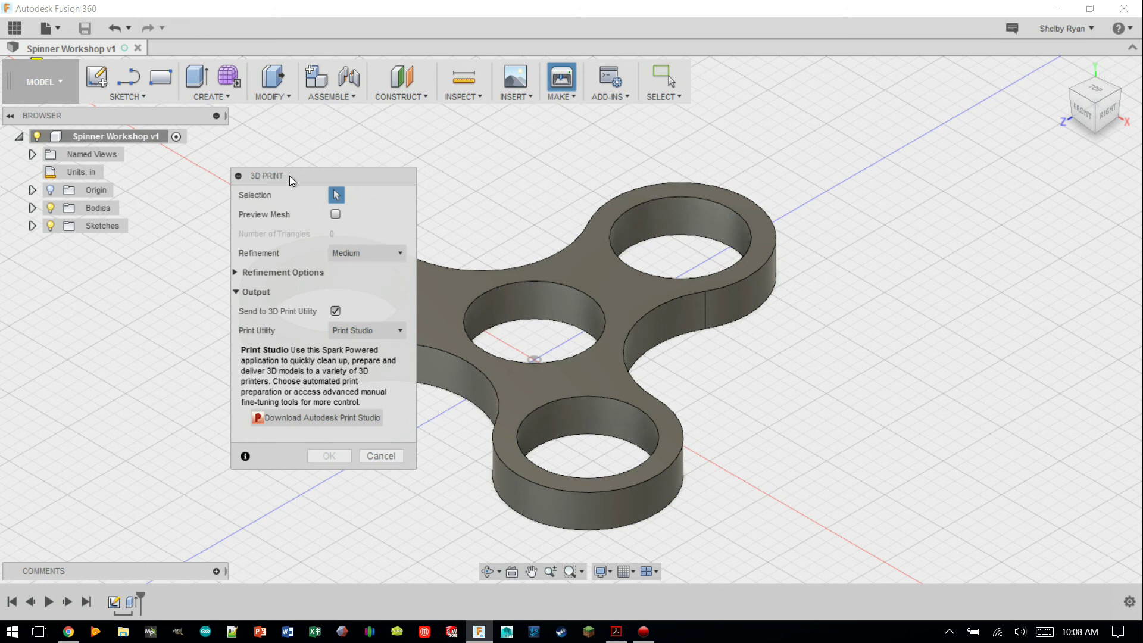
{"action": "left_click_drag", "start_coordinate": [289, 177], "coordinate": [178, 171]}
{"action": "left_click", "coordinate": [396, 349]}
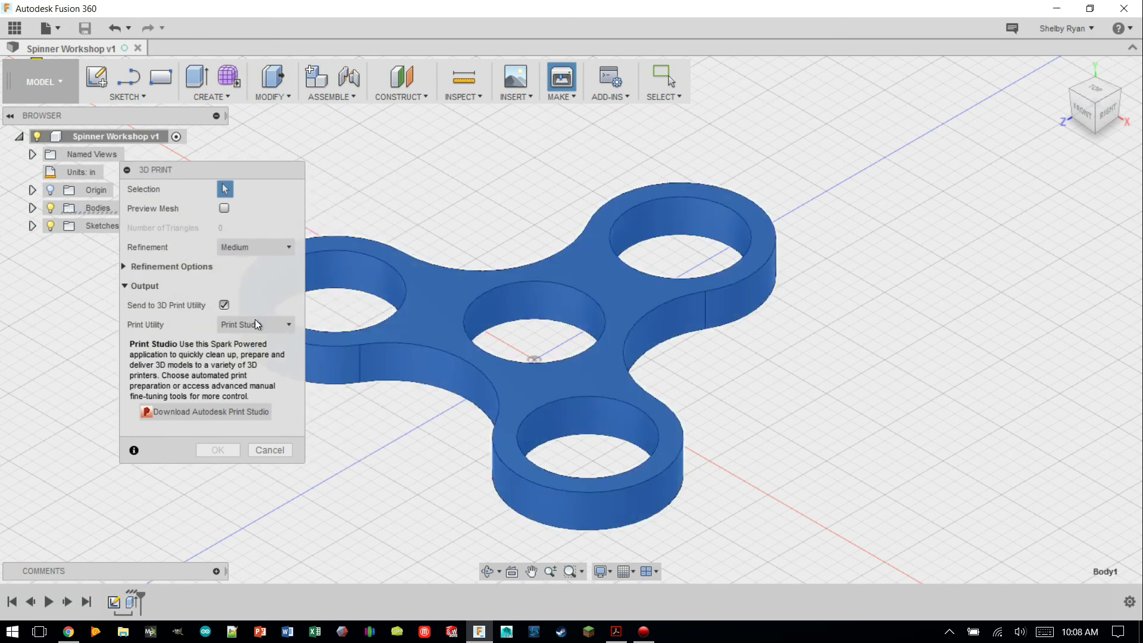
{"action": "left_click", "coordinate": [224, 305]}
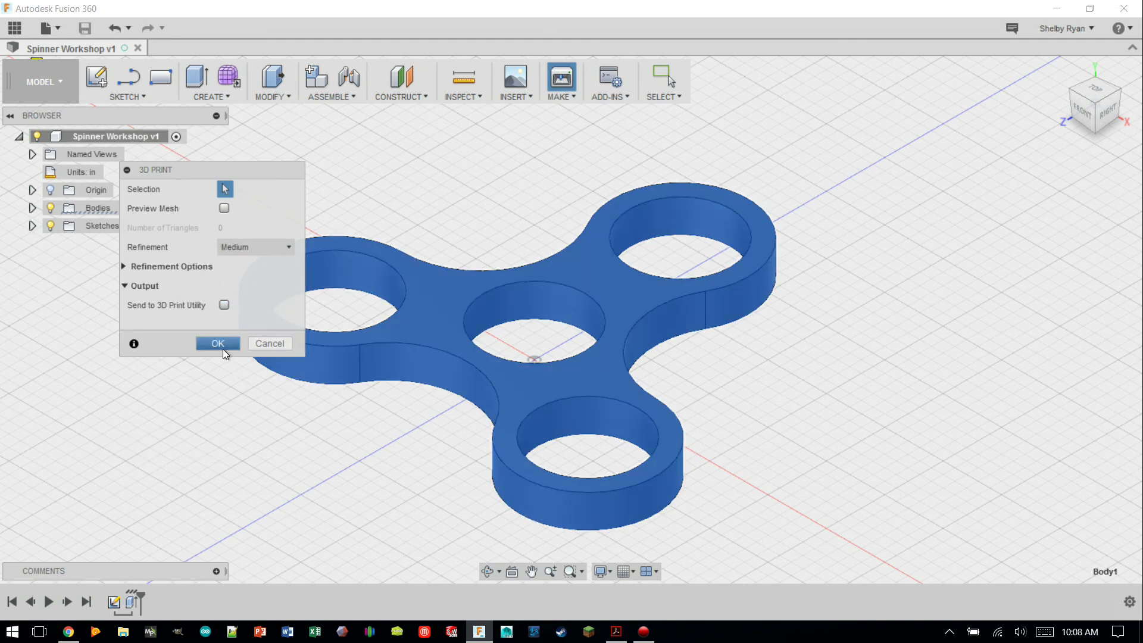
{"action": "left_click", "coordinate": [218, 343]}
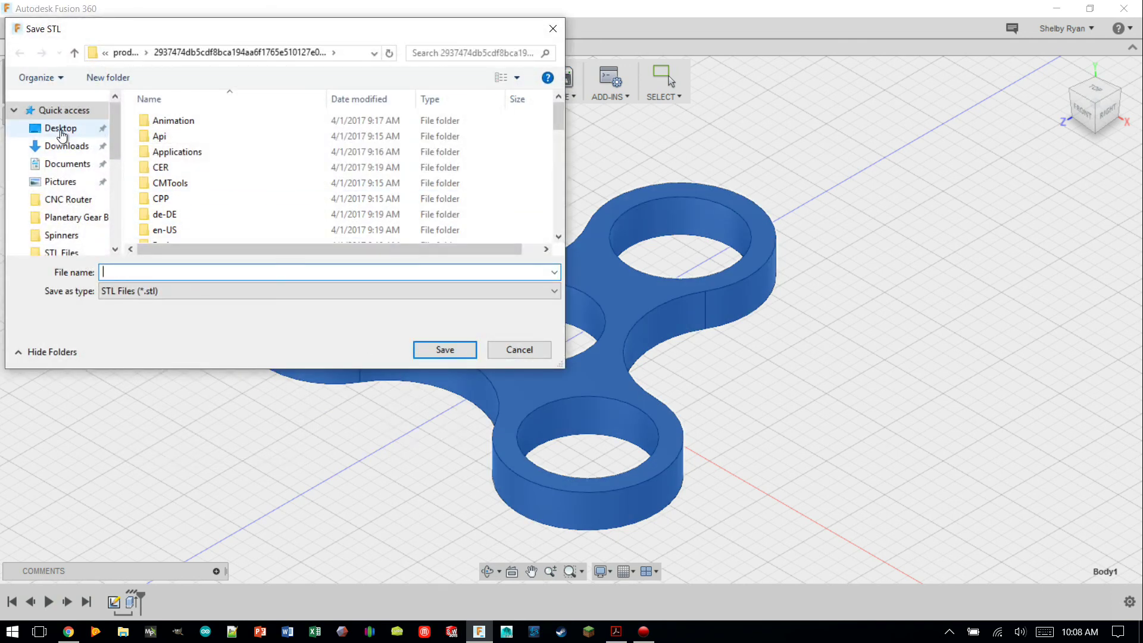
Choose the Desktop as the STL location and begin entering the Spinner Workshop file name
{"action": "left_click", "coordinate": [60, 128]}
{"action": "left_click", "coordinate": [182, 272]}
{"action": "type", "text": "Spinner Workshop"}
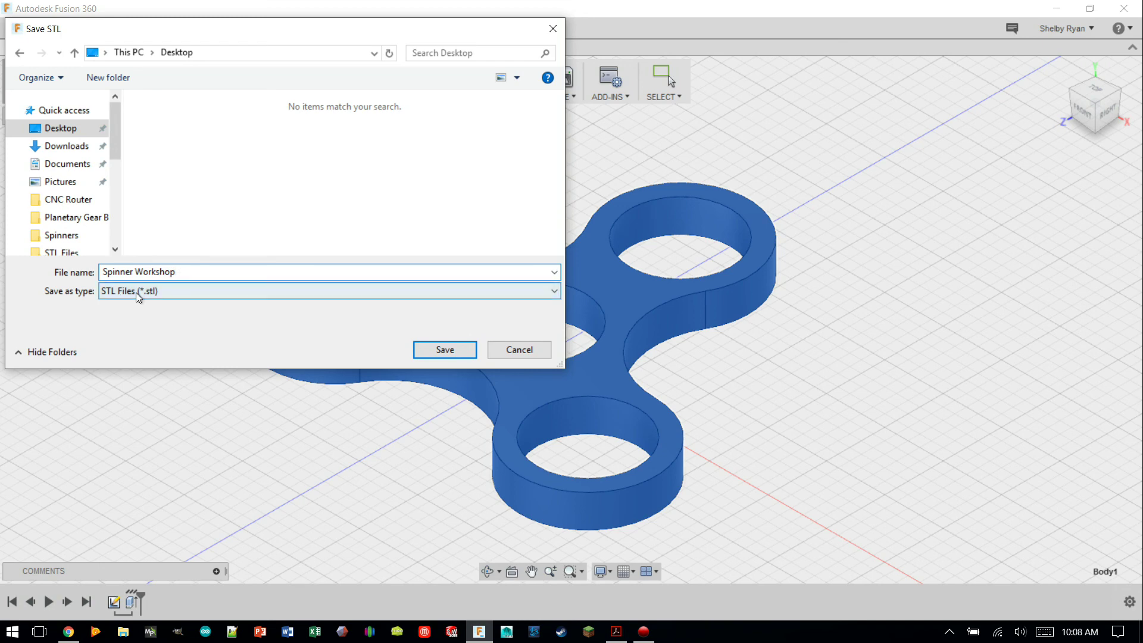
Save the Spinner Workshop STL file to the Desktop
{"action": "left_click", "coordinate": [453, 349]}
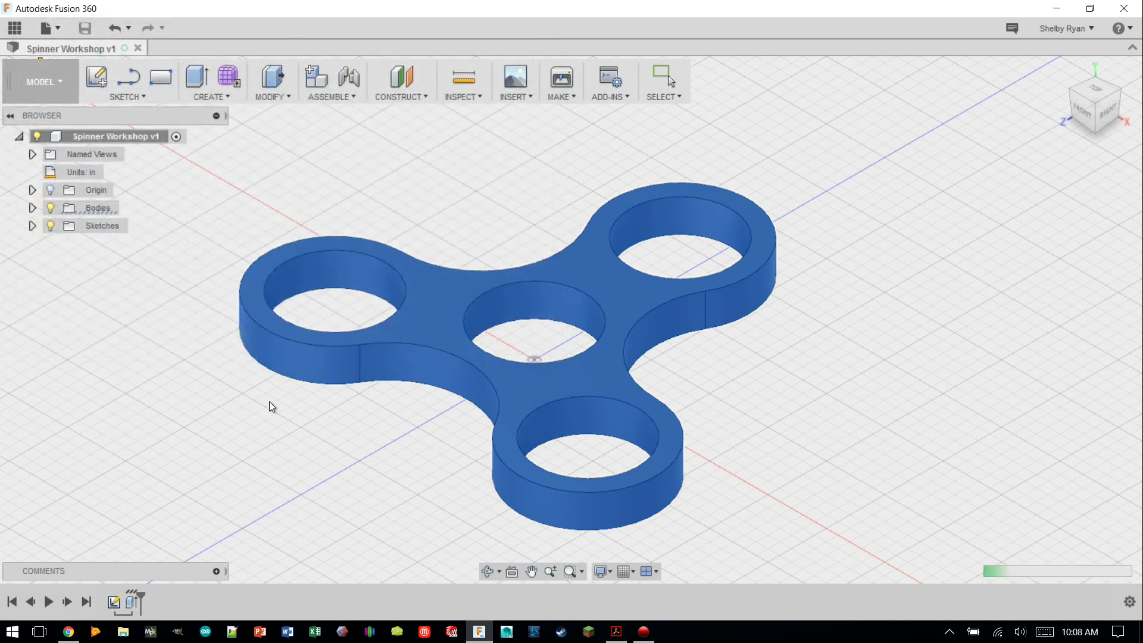